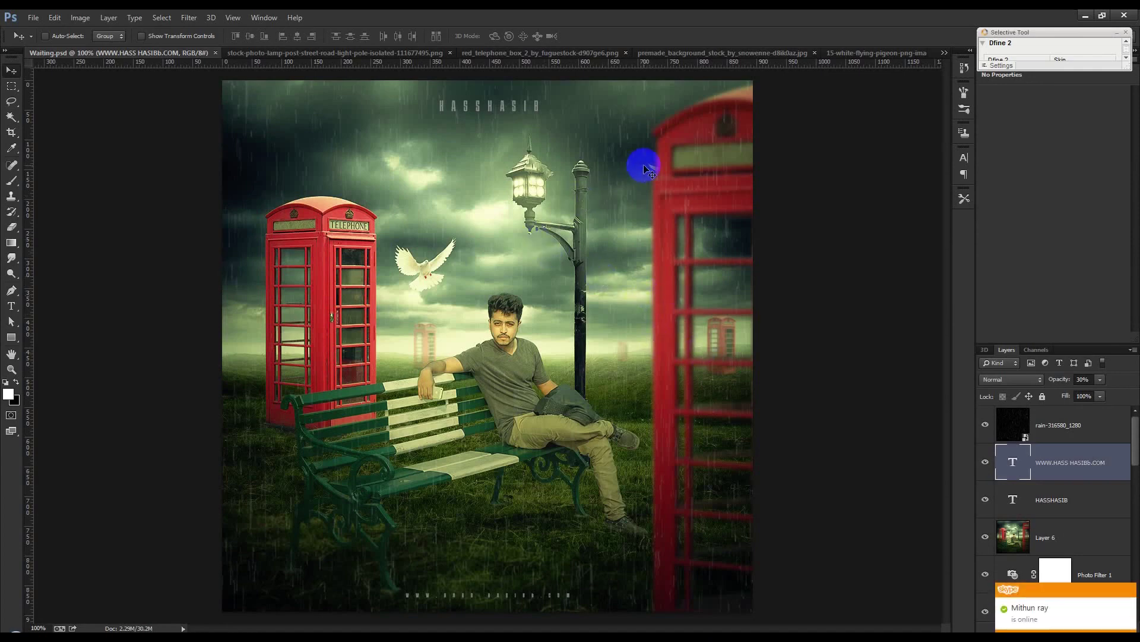
Step: Review the lamp post, telephone box, stormy field, pigeon and bench images, comparing the bench cutout with its original photo
click(259, 55)
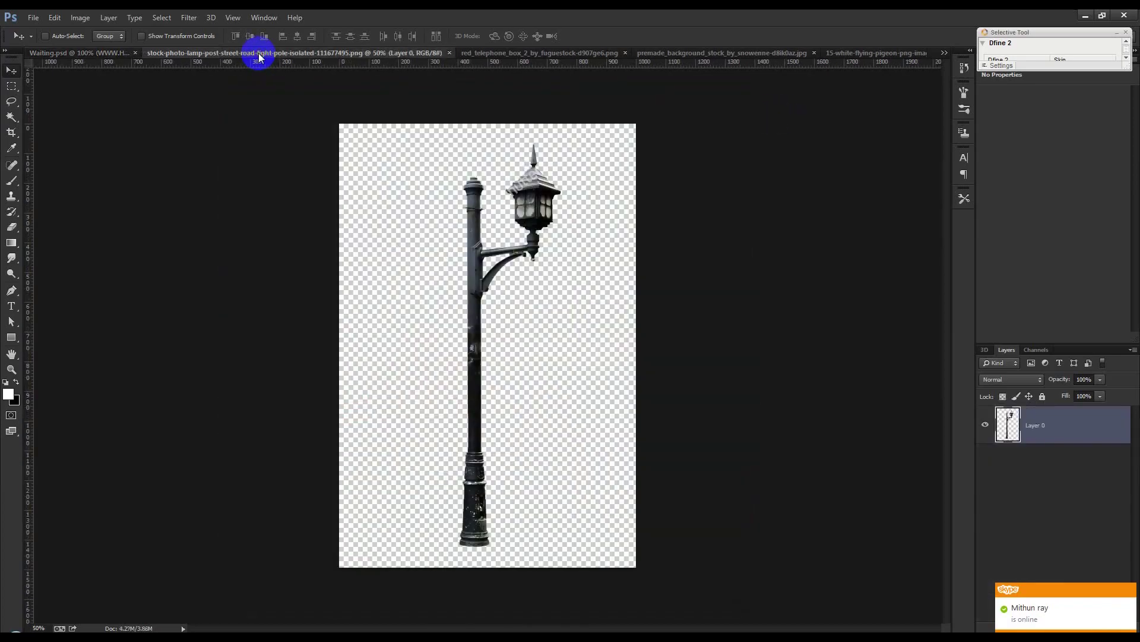
click(492, 58)
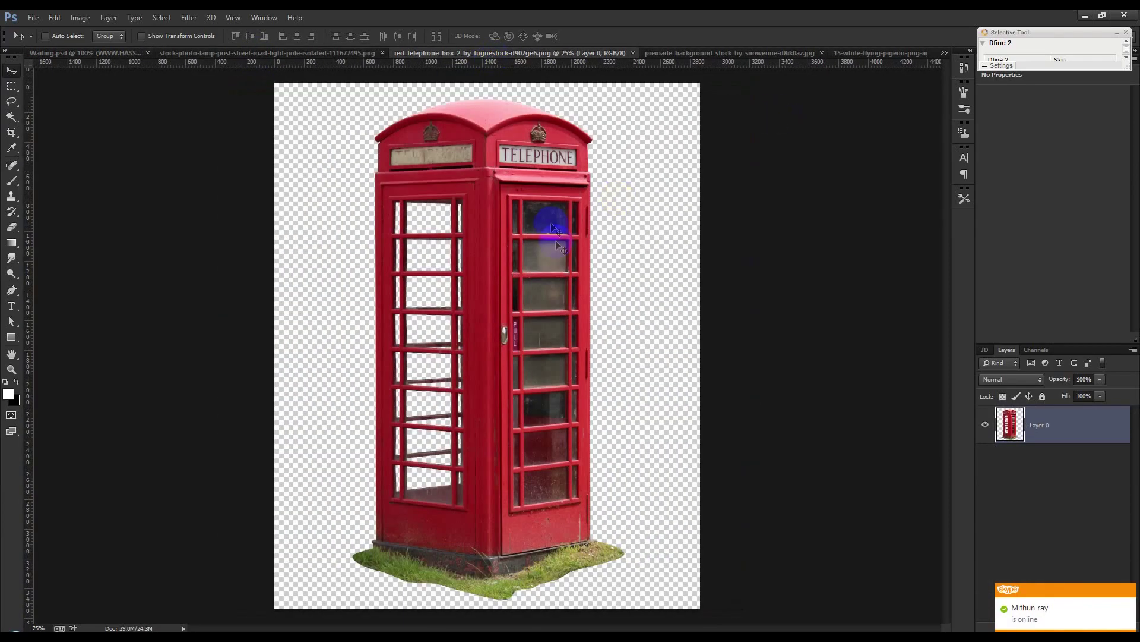
click(668, 53)
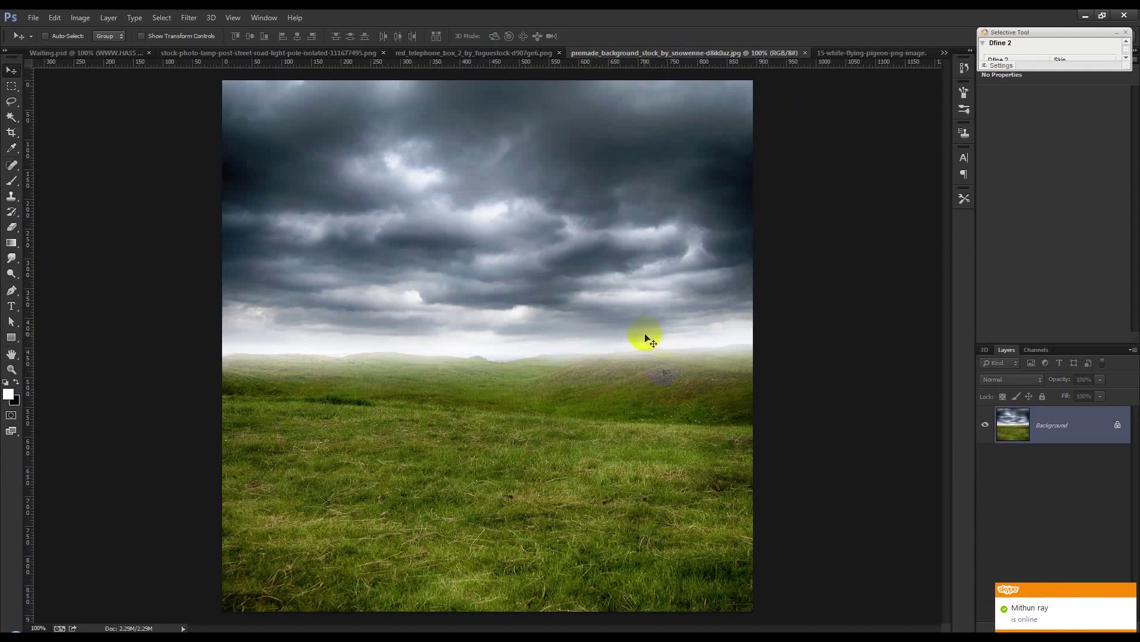
click(844, 53)
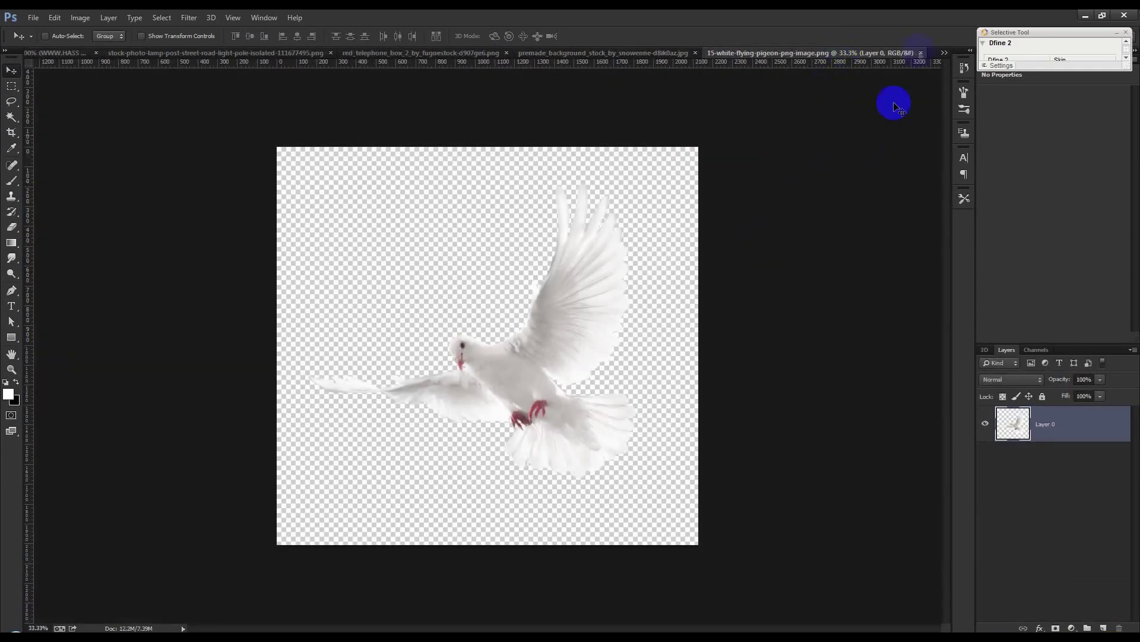
click(944, 53)
mouse_move(705, 120)
mouse_down()
mouse_move(714, 123)
mouse_move(713, 106)
mouse_up()
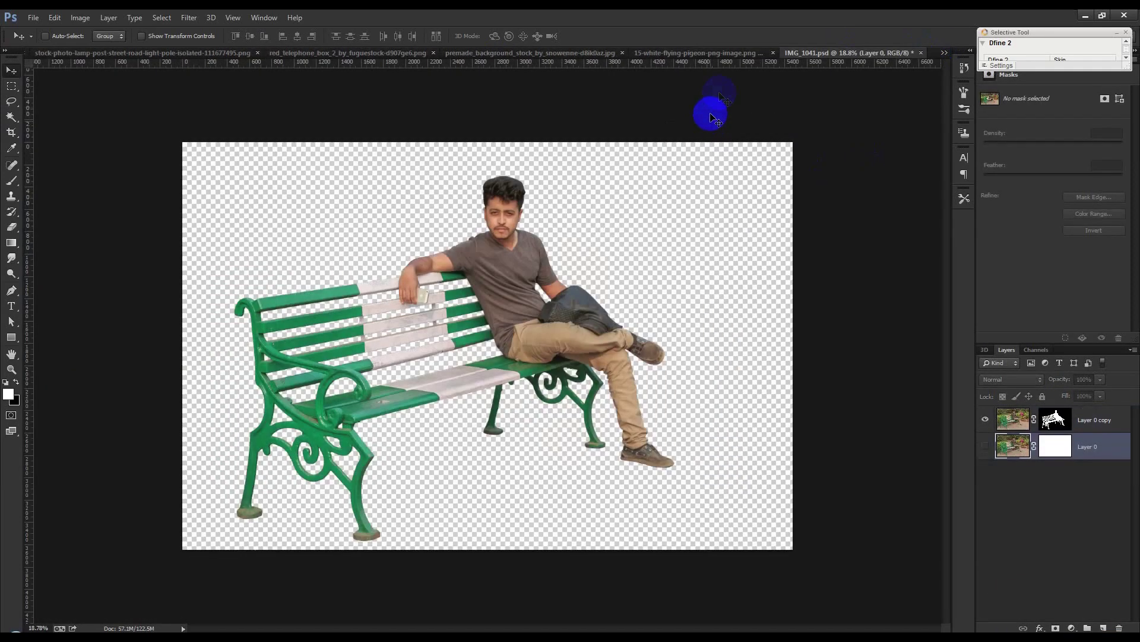
click(985, 446)
click(985, 447)
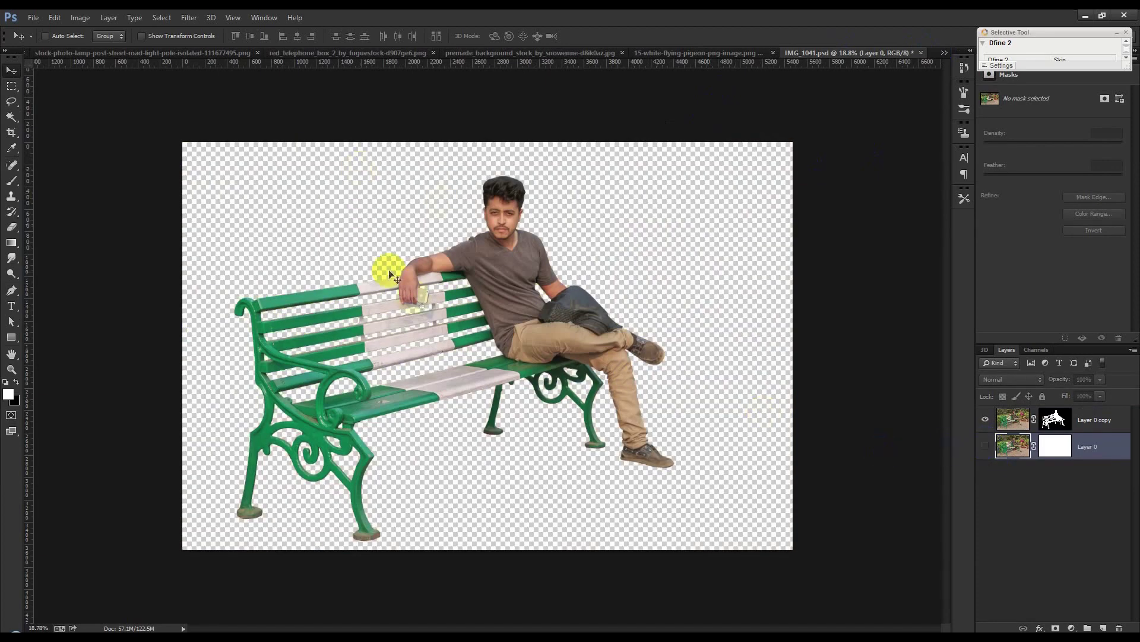
click(985, 446)
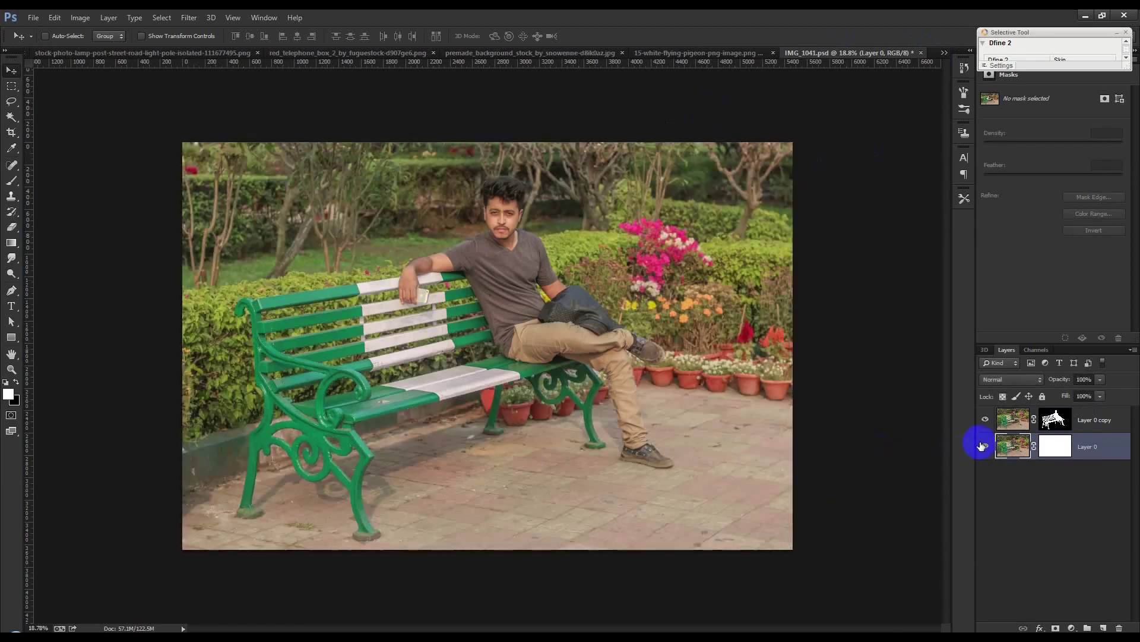
click(984, 446)
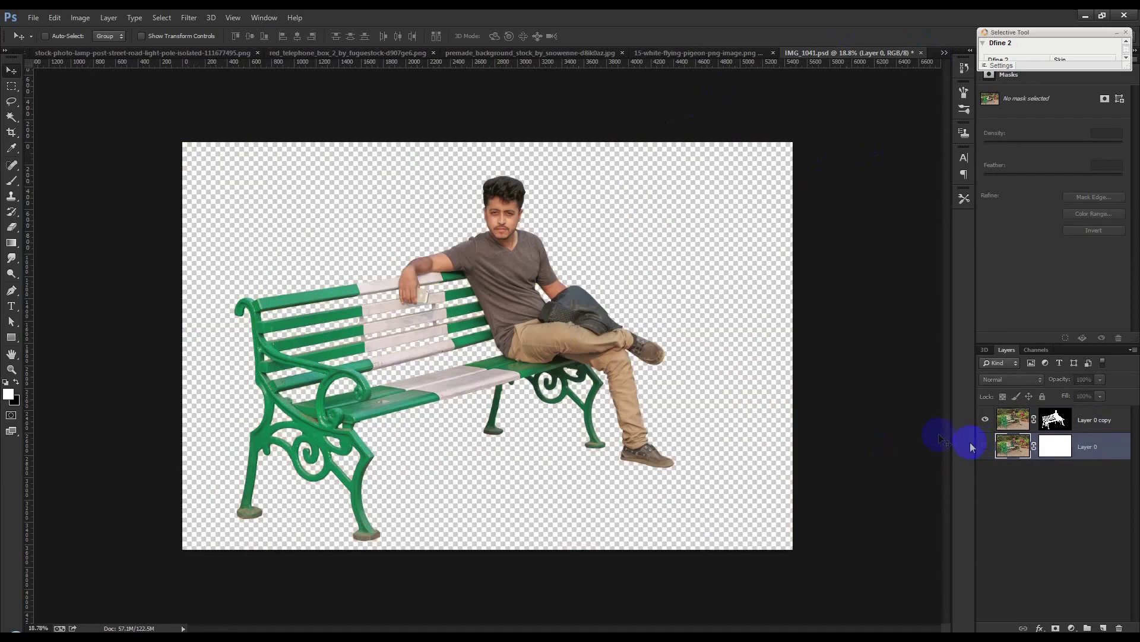
Step: Look over the finished Waiting.psd composite, the bench cutout and the stormy field background
click(28, 55)
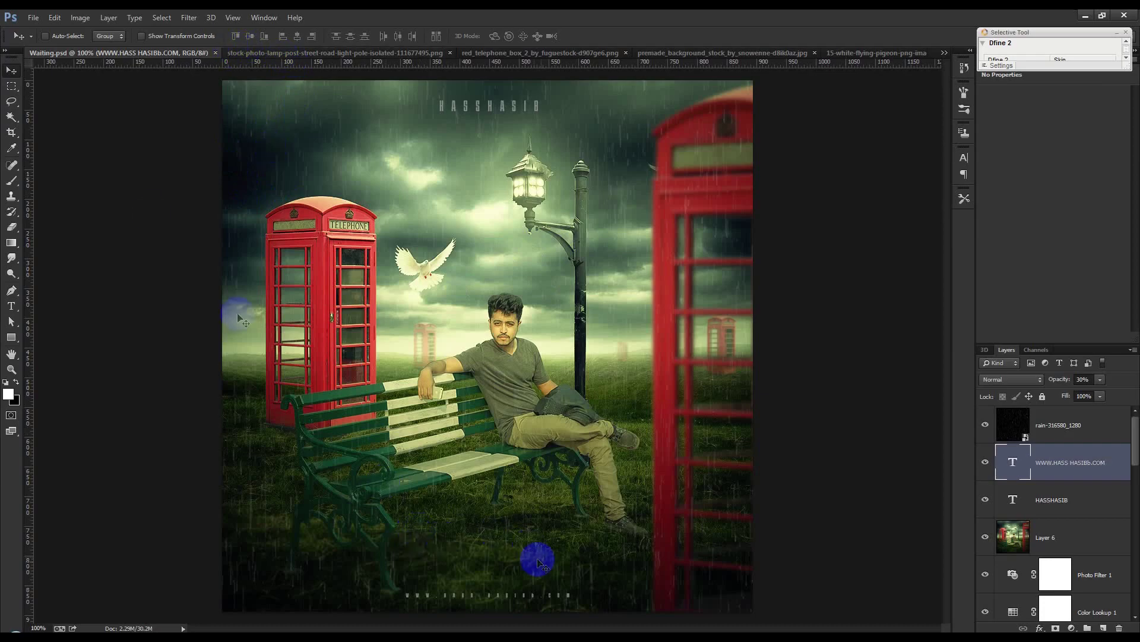
click(216, 53)
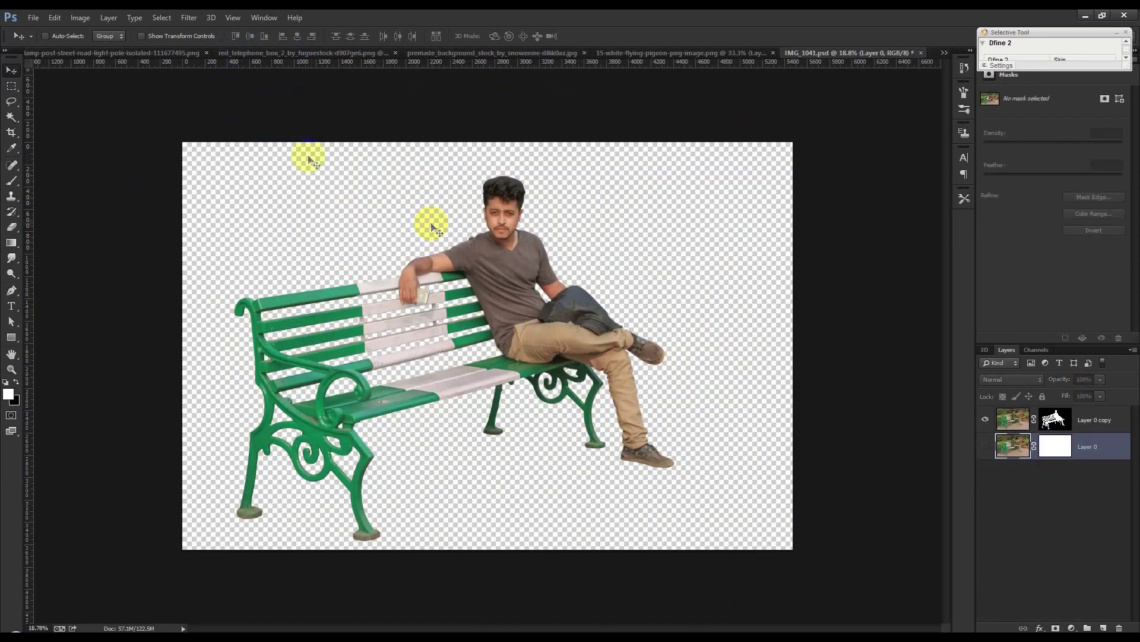
click(112, 54)
drag(437, 93, 452, 177)
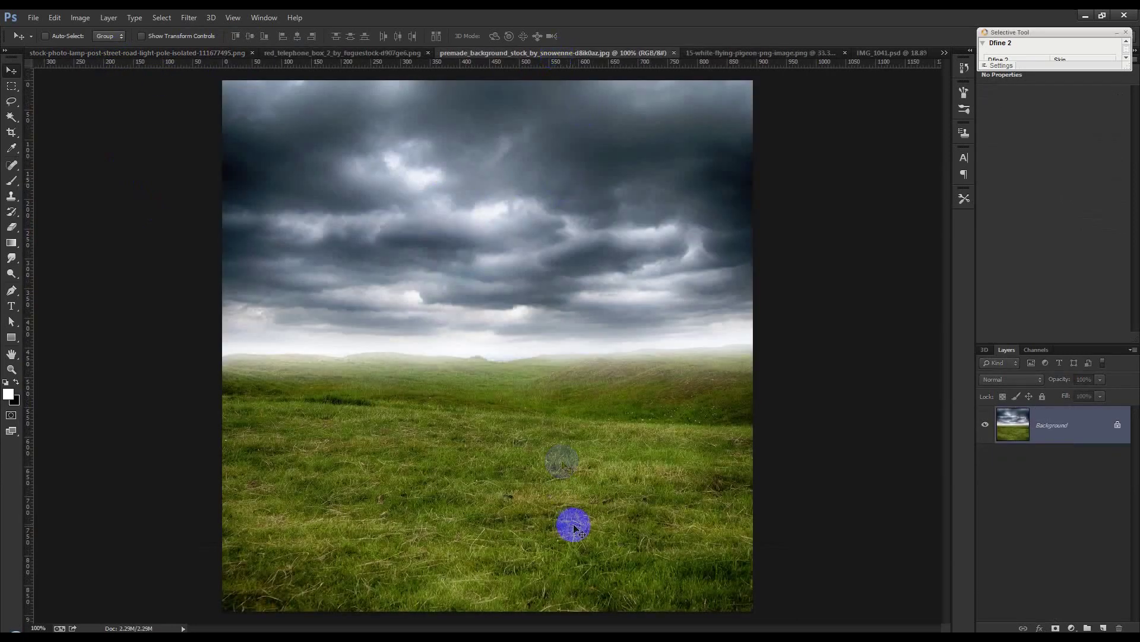
Step: Copy the masked man-and-bench layer from IMG_1041.psd into the stormy field background image and convert it to a smart object
click(879, 54)
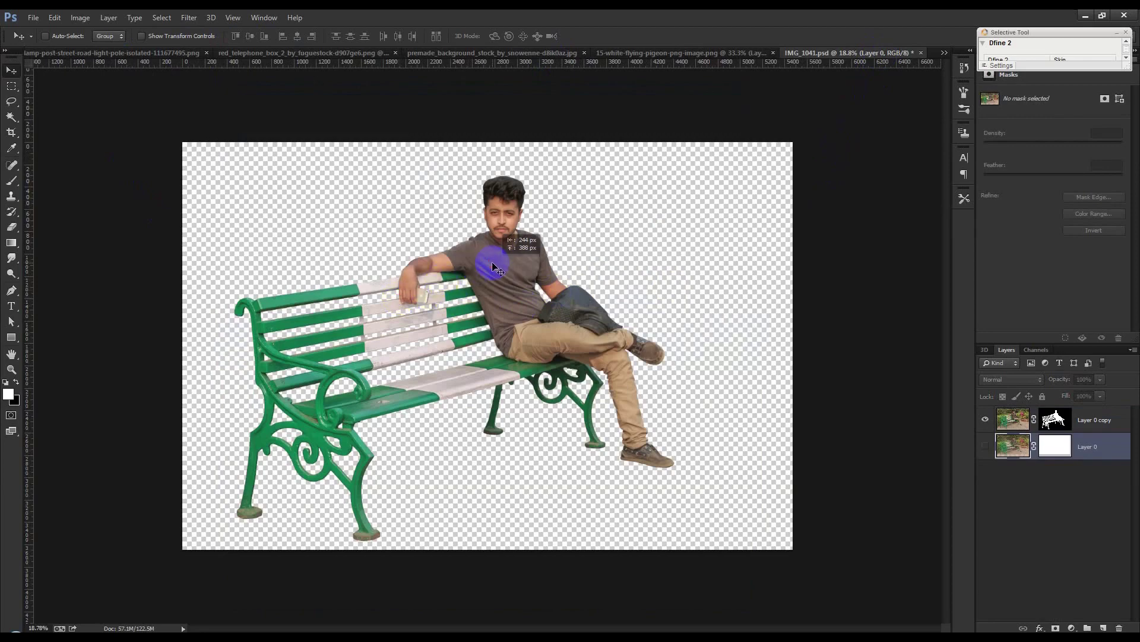
click(1013, 419)
drag(516, 304, 476, 316)
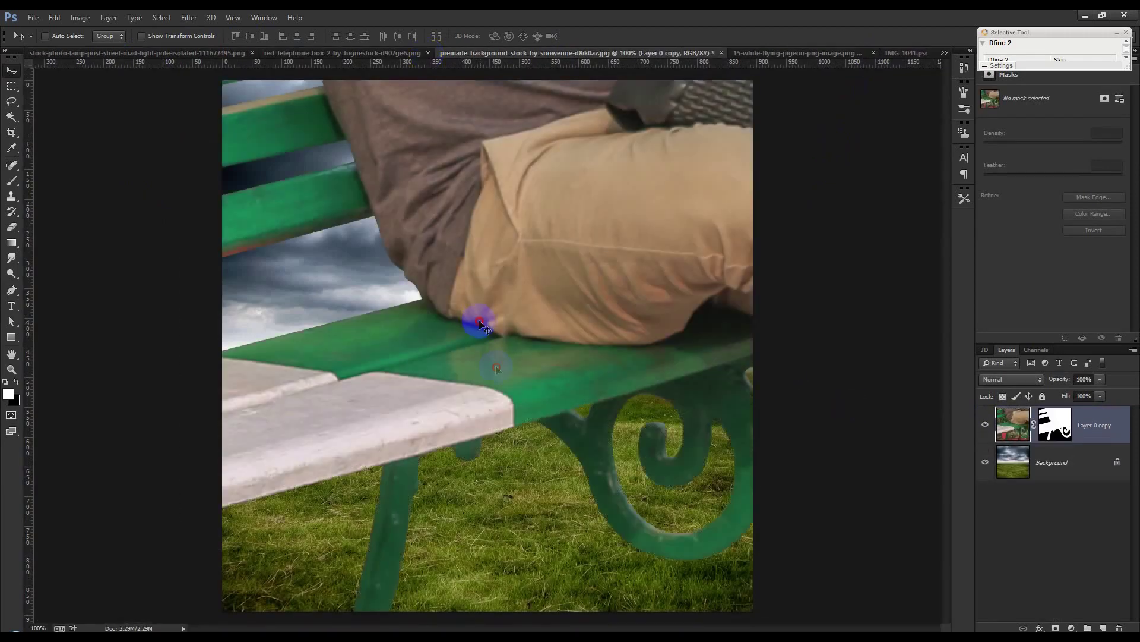
right_click(1090, 437)
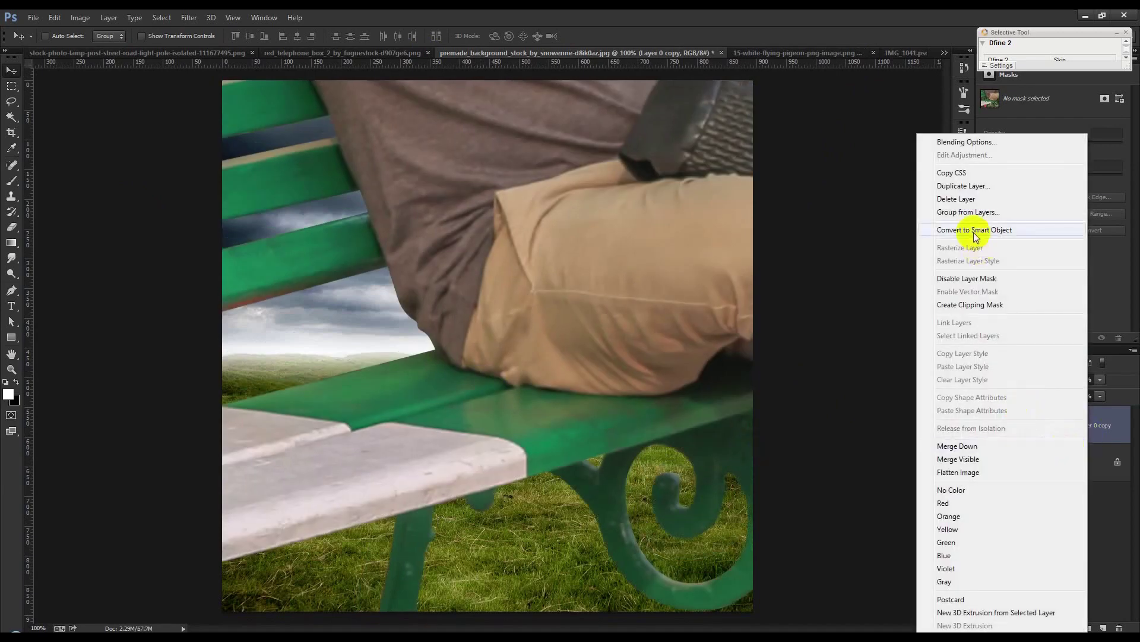
click(979, 232)
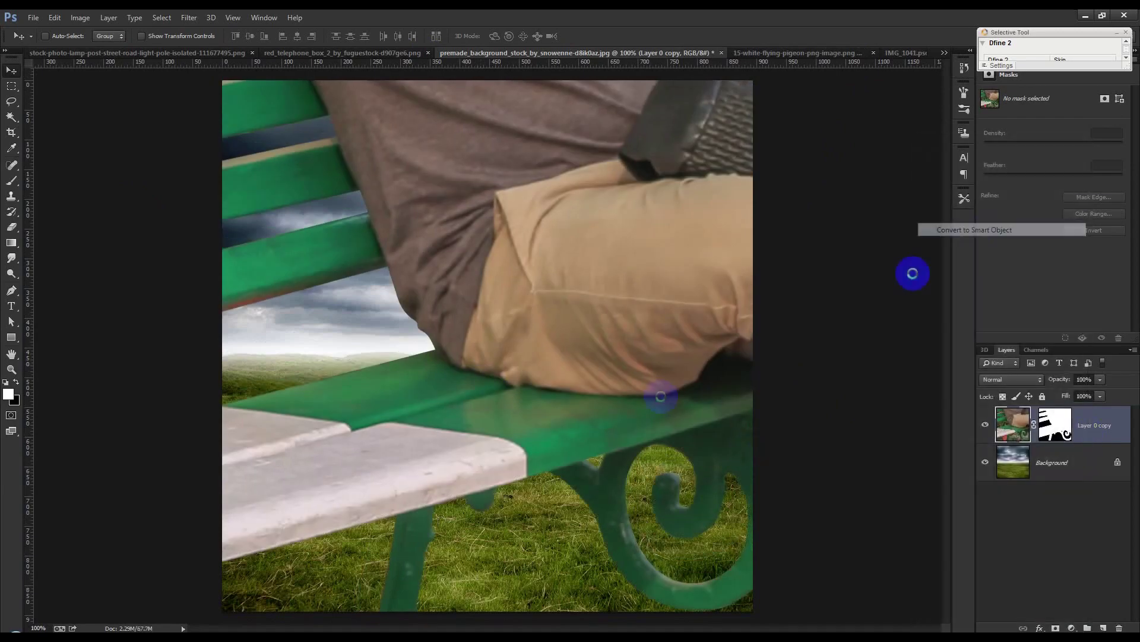
Step: Free-transform the man-and-bench layer over the field, scaling it proportionally to about 14%
key(ctrl+t)
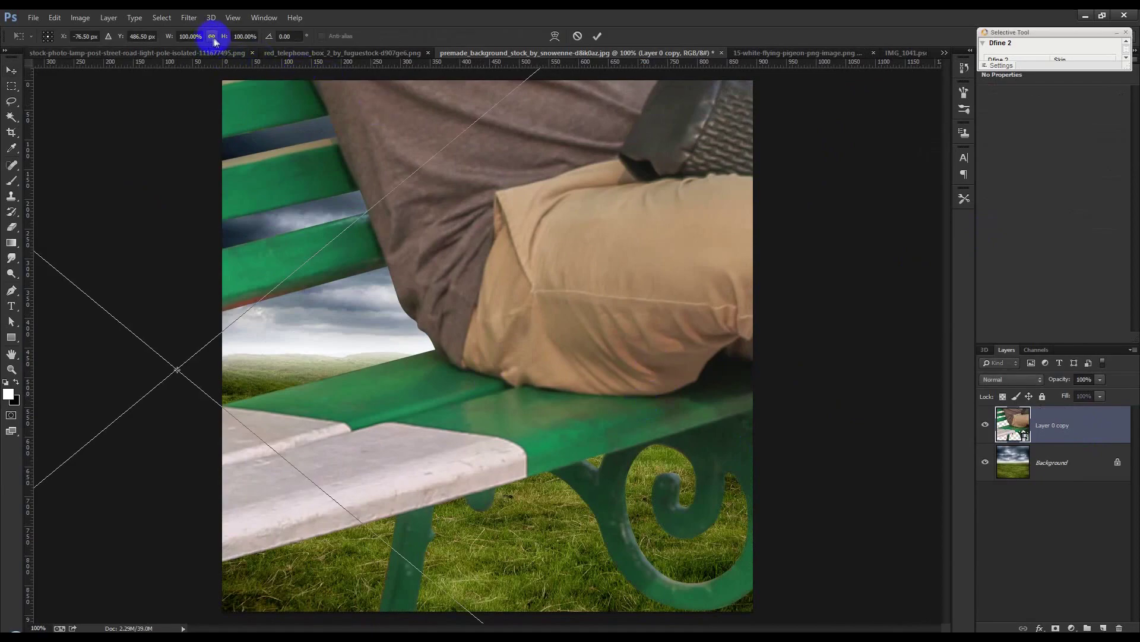
drag(456, 239, 524, 213)
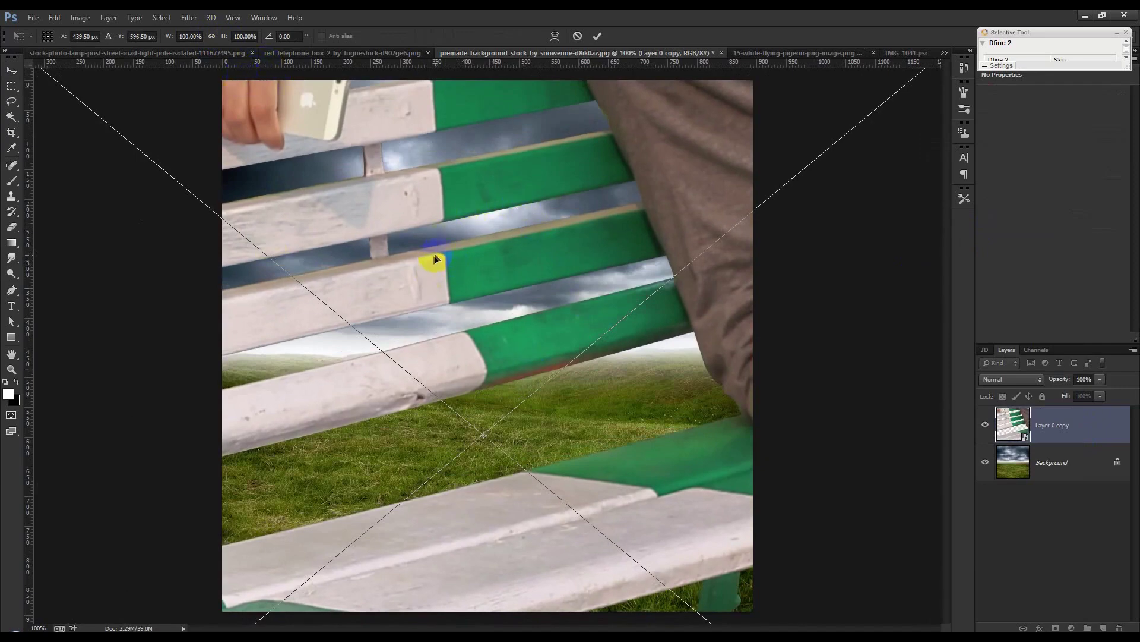
key(ctrl+minus)
key(ctrl+minus)
key(ctrl+minus)
key(ctrl+minus)
key(ctrl+minus)
key(ctrl+minus)
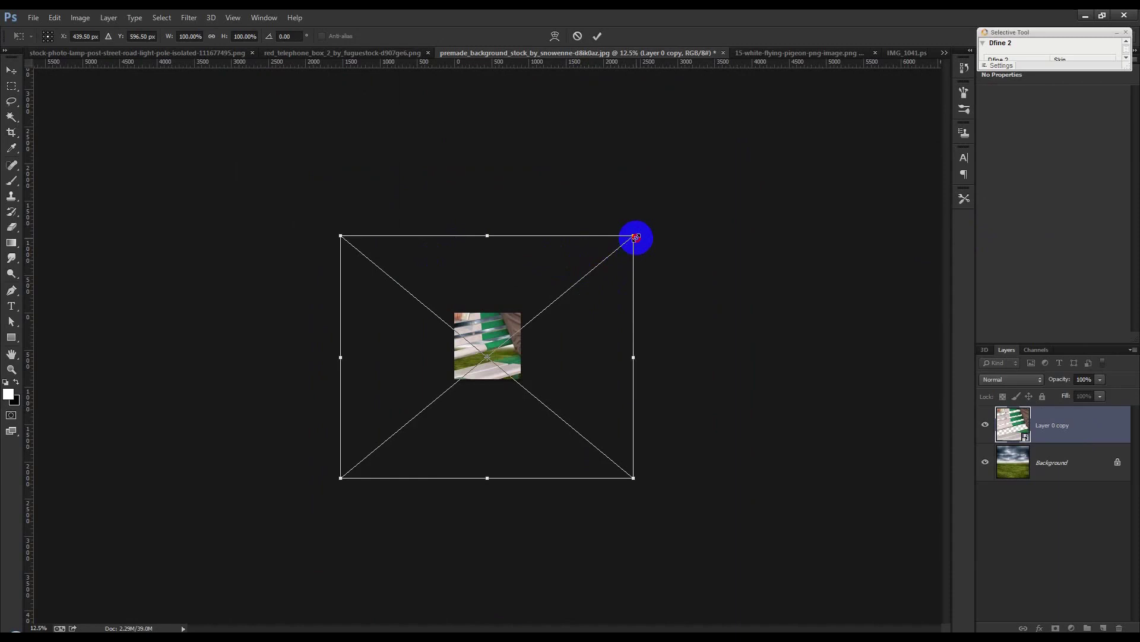
drag(635, 238, 502, 350)
Step: Fine-tune the size and position of the man and bench on the grass, and apply the transform
key(ctrl+plus)
key(ctrl+plus)
key(ctrl+plus)
key(ctrl+plus)
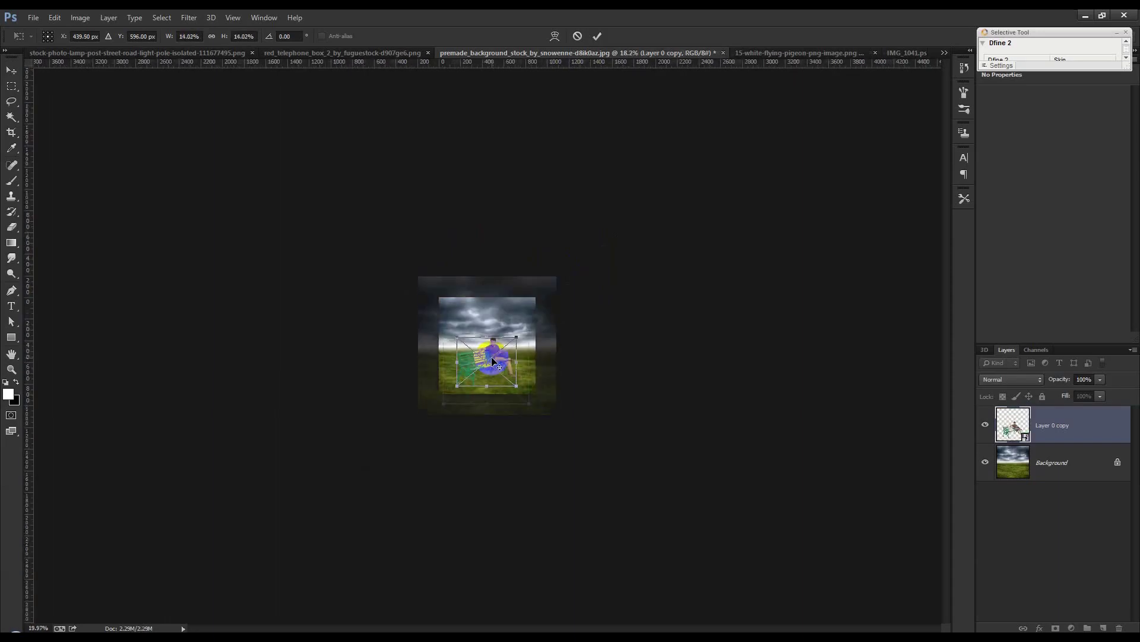
scroll(492, 360, up, 5)
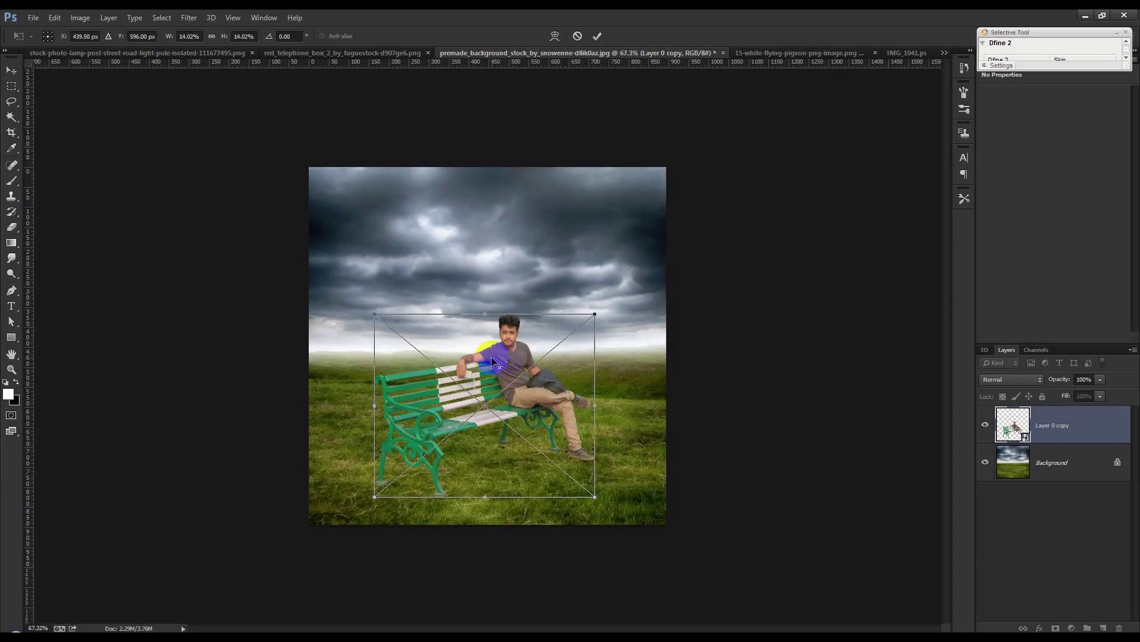
scroll(491, 356, up, 3)
drag(529, 353, 519, 361)
mouse_move(618, 309)
mouse_down()
mouse_move(636, 303)
mouse_move(594, 329)
mouse_move(596, 316)
mouse_move(640, 300)
mouse_move(603, 310)
mouse_up()
click(596, 39)
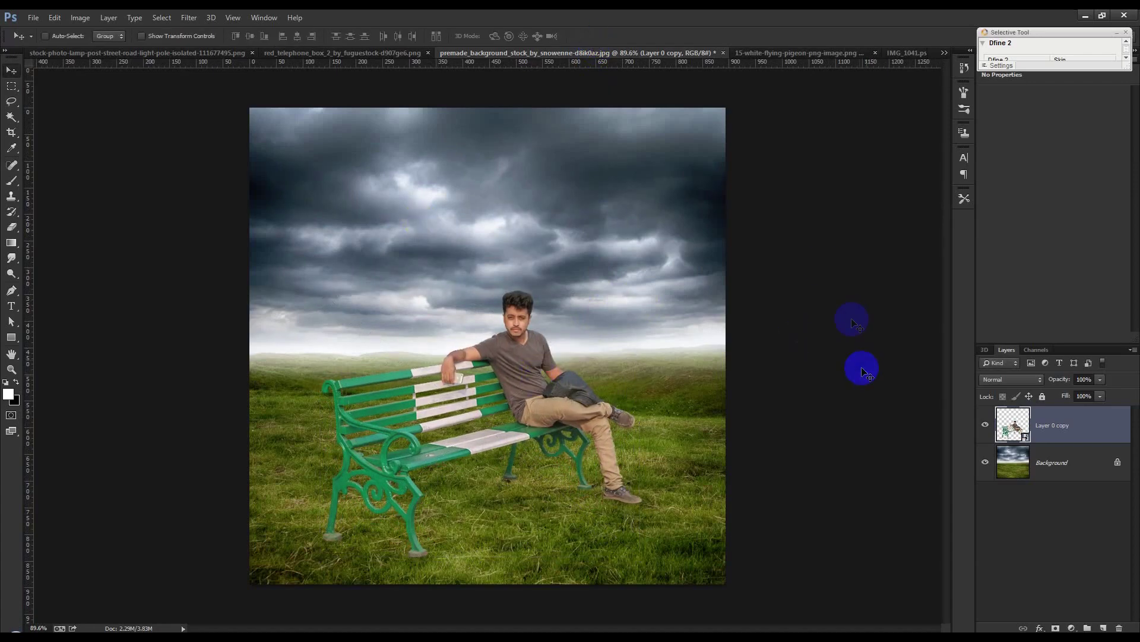
Step: Close the IMG_1041.psd document and return to the field composite
click(893, 55)
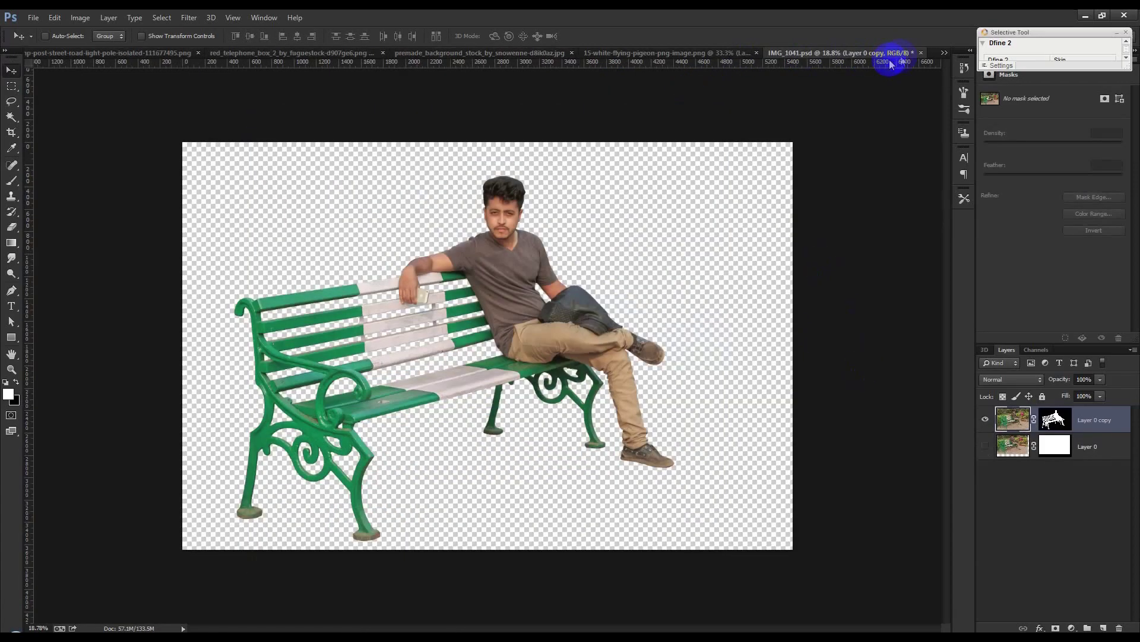
click(923, 55)
click(580, 247)
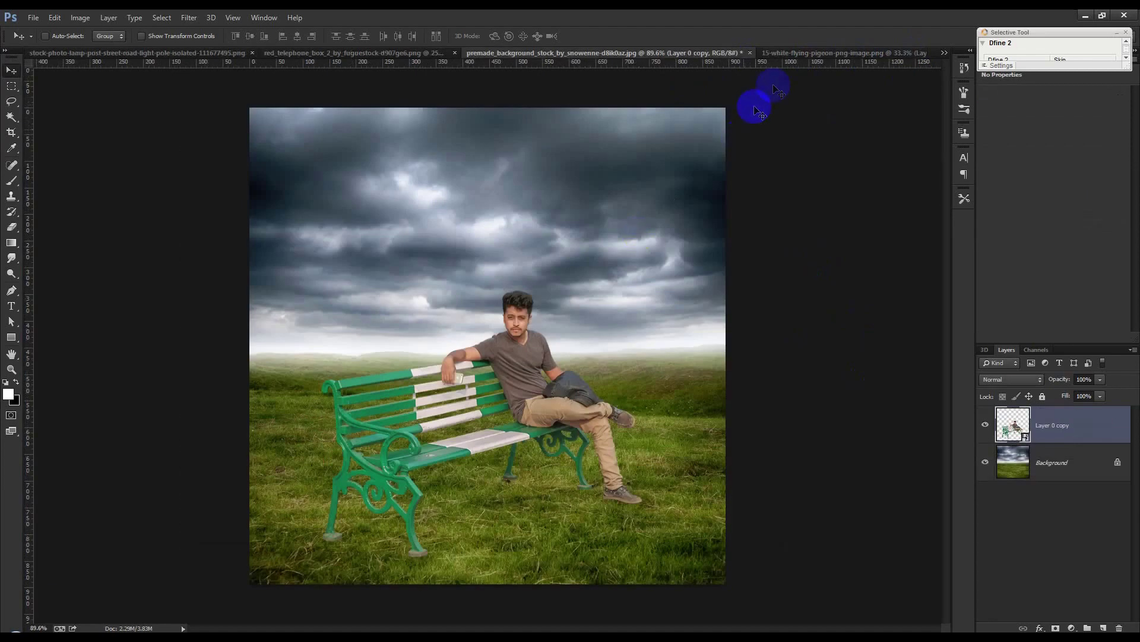
Step: Copy the red telephone box into the field composite and scale it to about 23.5%
click(415, 55)
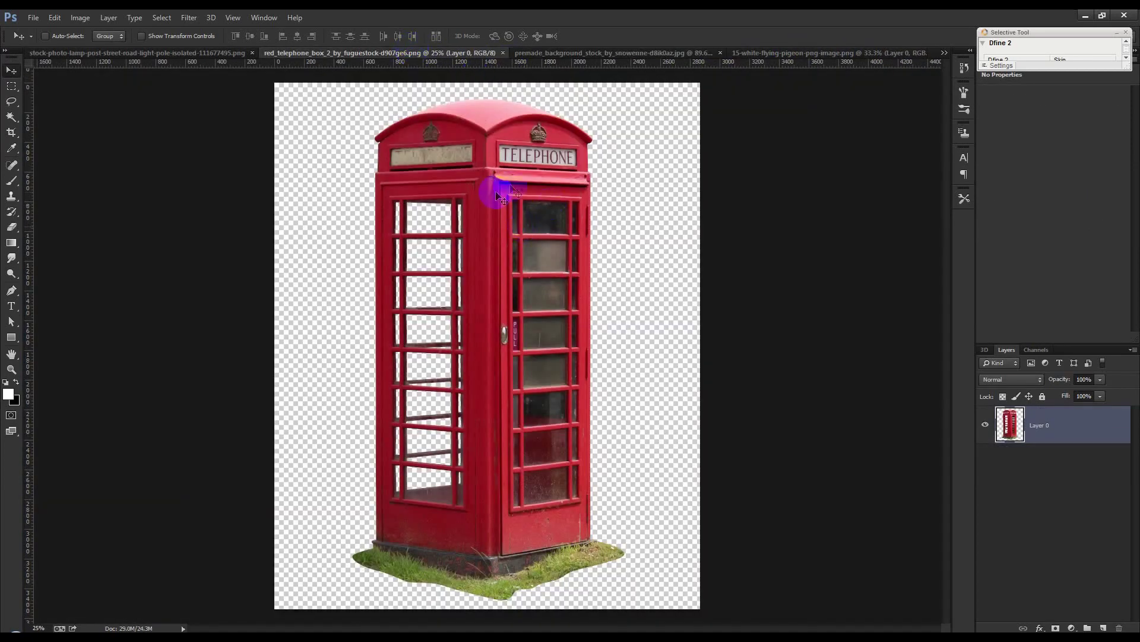
drag(501, 190, 710, 304)
scroll(673, 337, down, 1)
scroll(673, 338, down, 6)
click(53, 17)
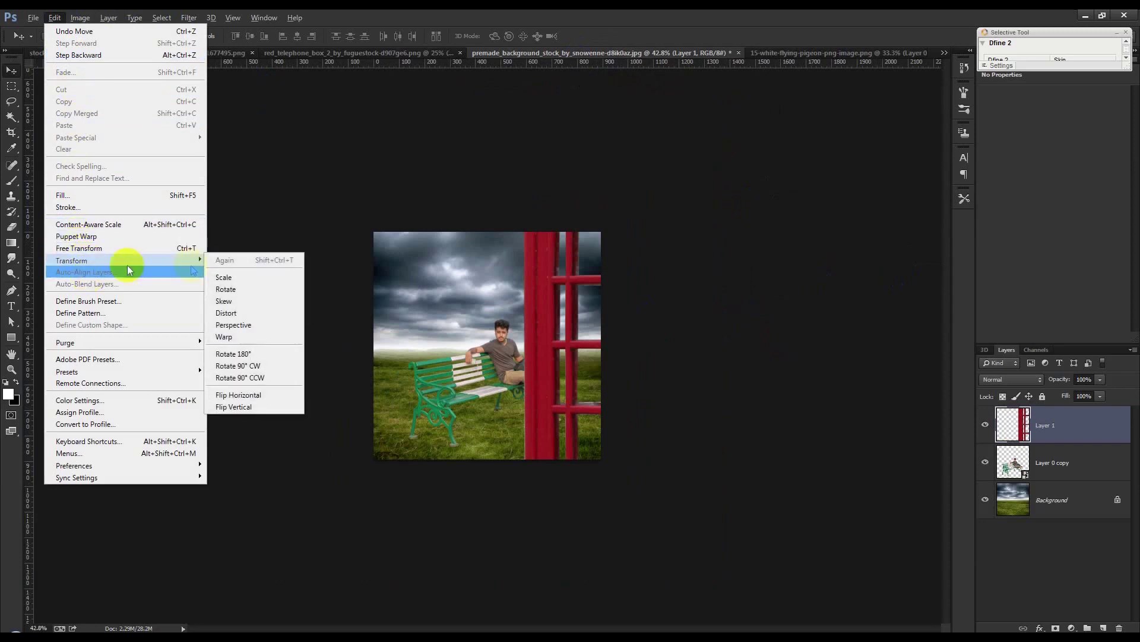
click(262, 268)
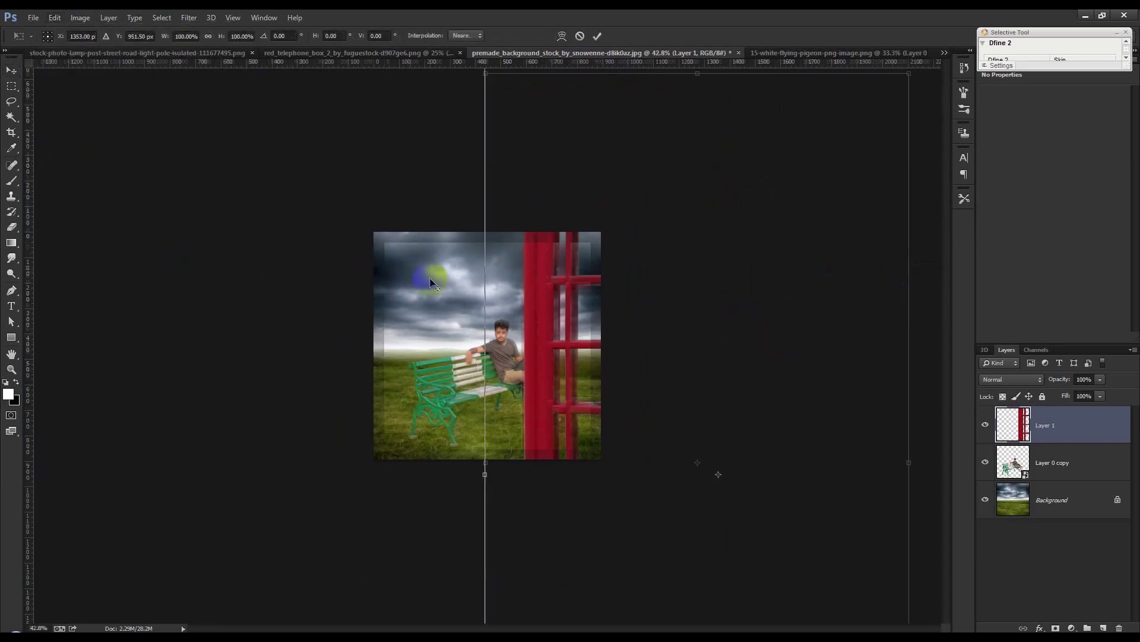
scroll(488, 344, down, 6)
drag(487, 205, 455, 318)
scroll(496, 323, up, 8)
scroll(454, 318, down, 2)
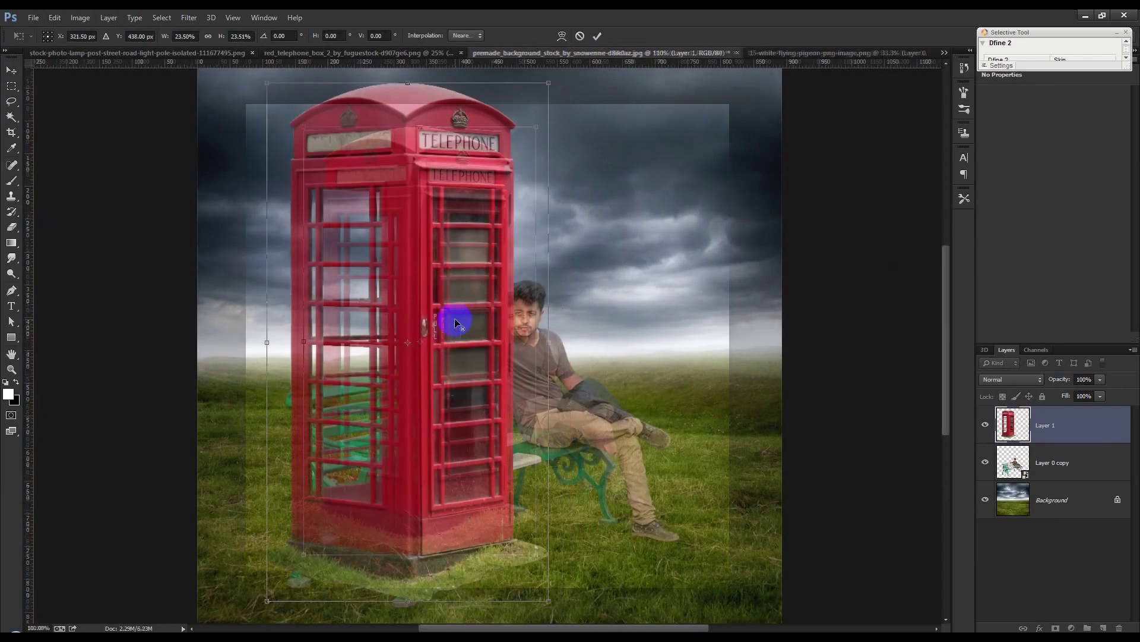
click(597, 35)
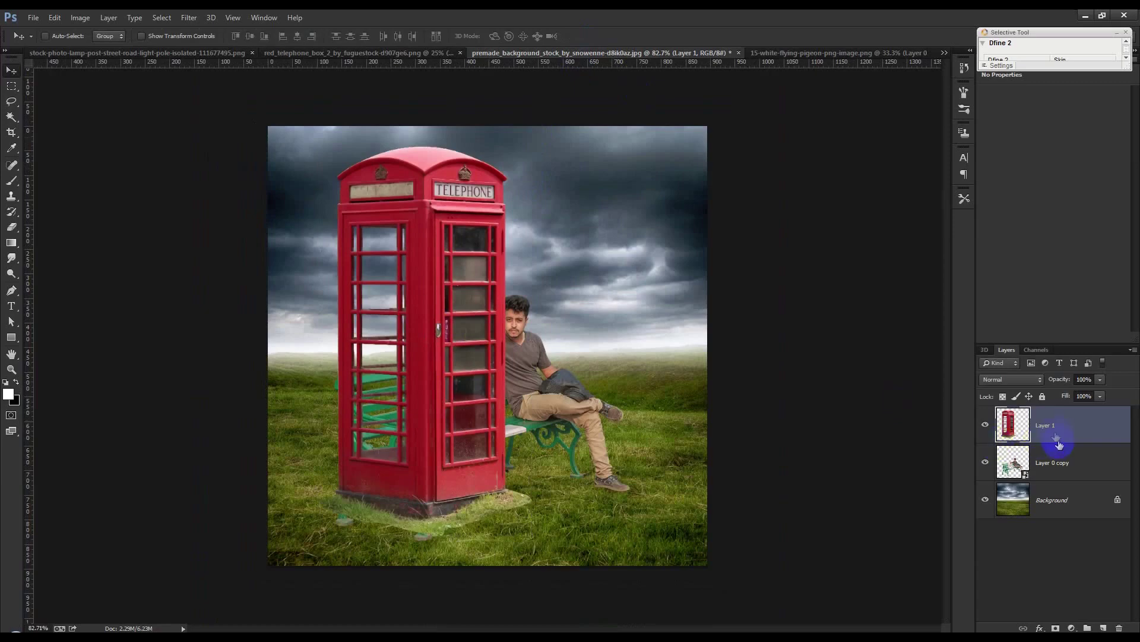
Step: Move the telephone box layer beneath the man-and-bench layer, and shrink and position the box behind the bench's left end
drag(1043, 429, 1044, 474)
drag(620, 359, 575, 295)
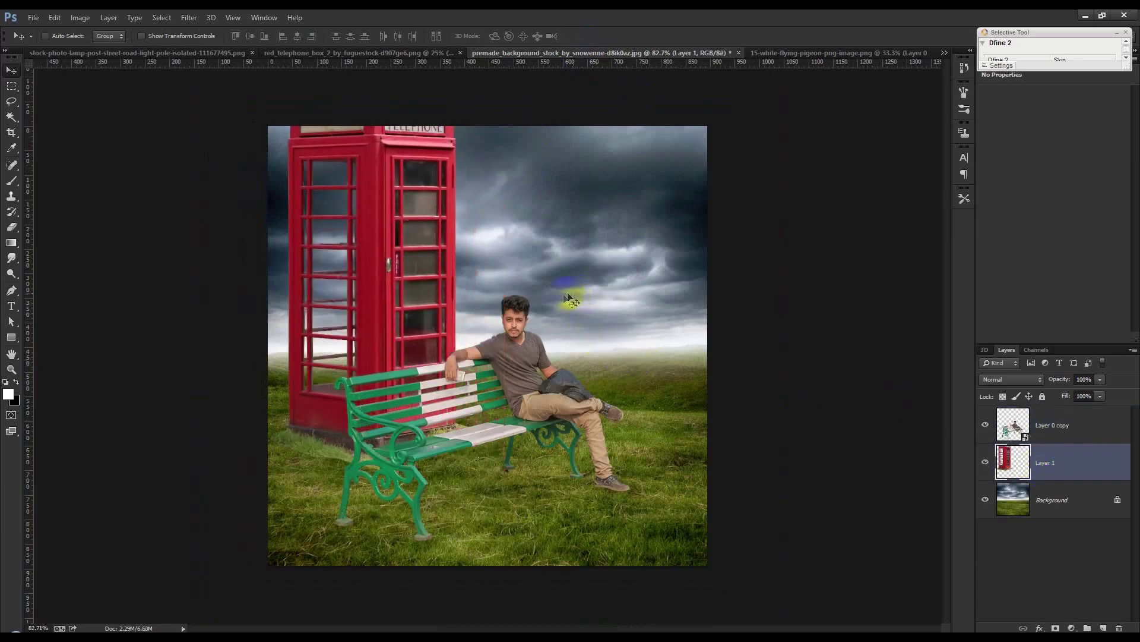
key(ctrl+t)
drag(484, 80, 427, 189)
drag(394, 277, 423, 269)
key(Return)
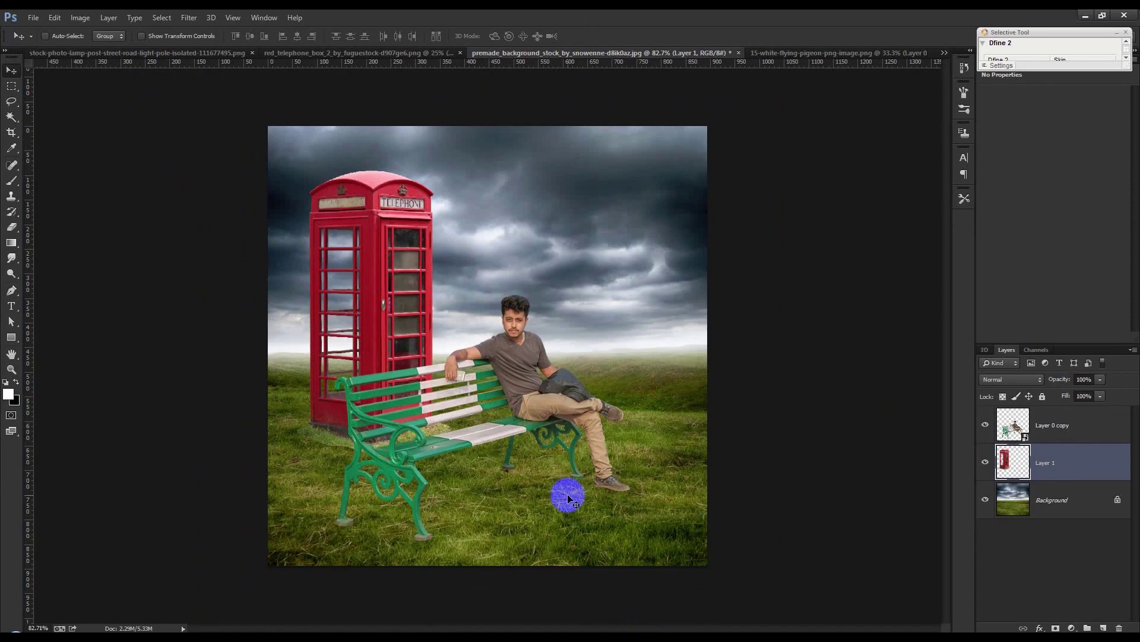
click(498, 443)
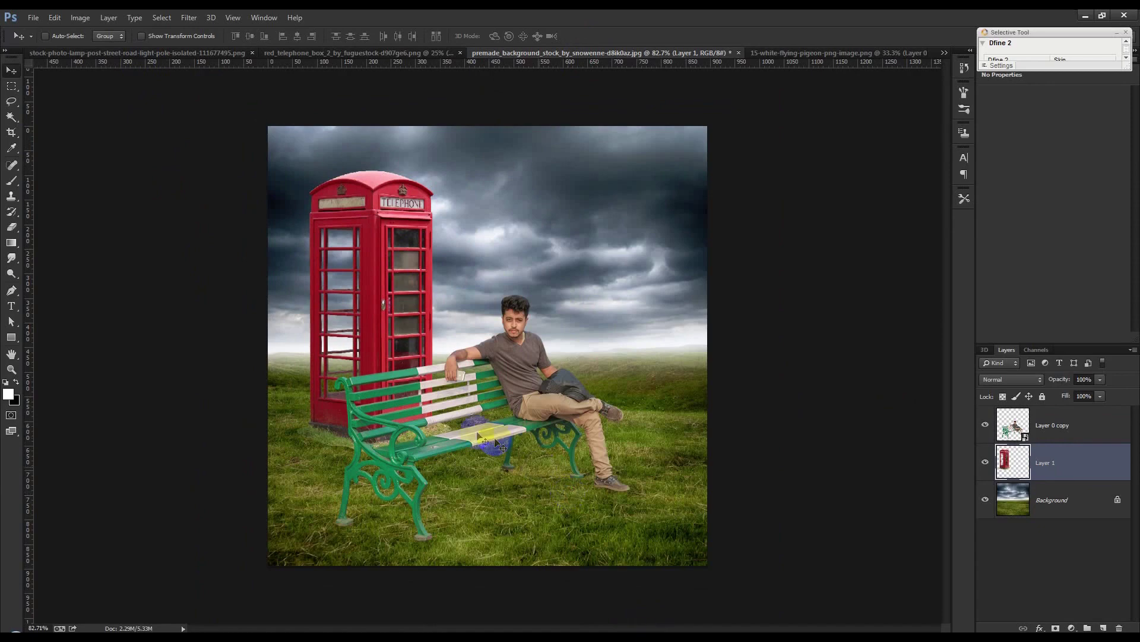
mouse_move(368, 361)
mouse_down()
mouse_move(364, 338)
mouse_move(362, 350)
mouse_up()
Step: Hide the man-and-bench layer and add a layer mask to the telephone box layer
click(991, 427)
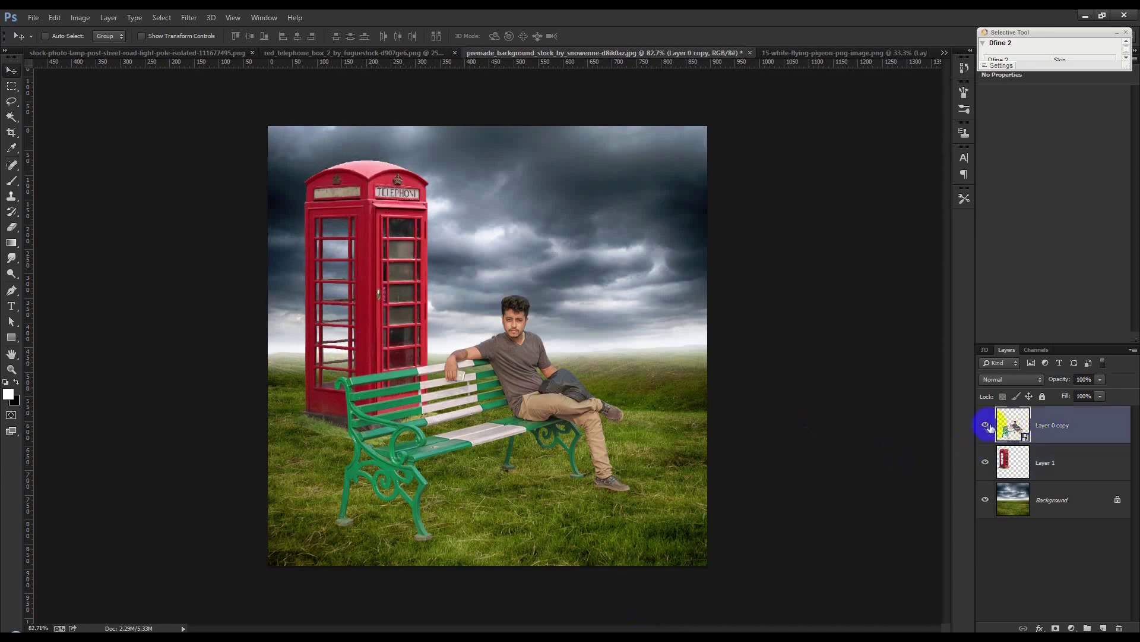
click(986, 425)
click(1042, 468)
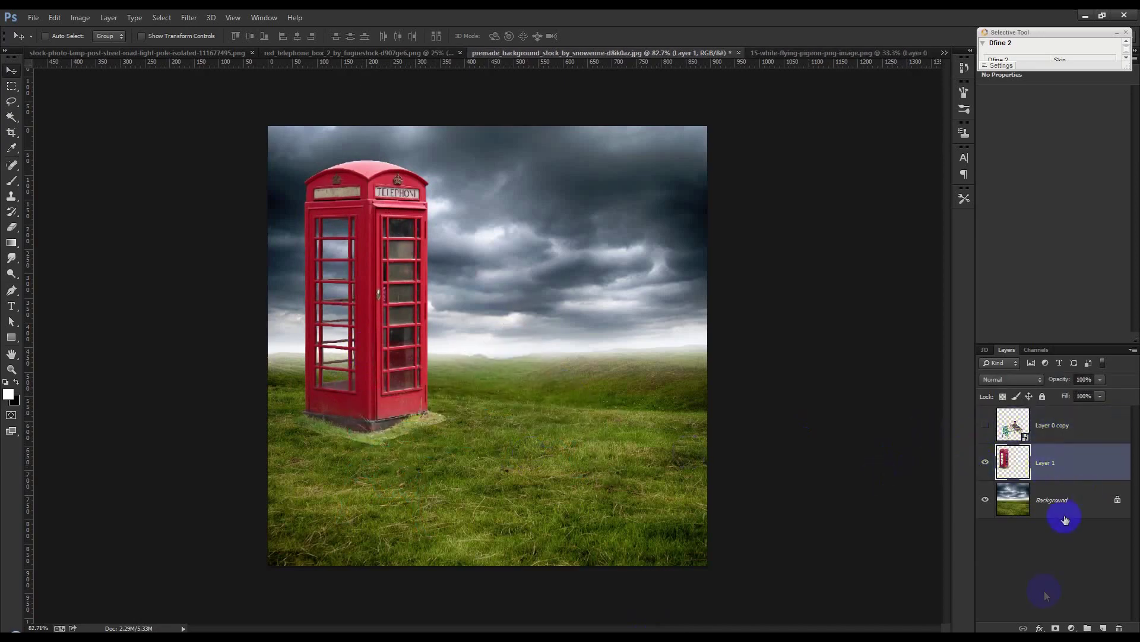
click(1056, 628)
scroll(254, 434, up, 5)
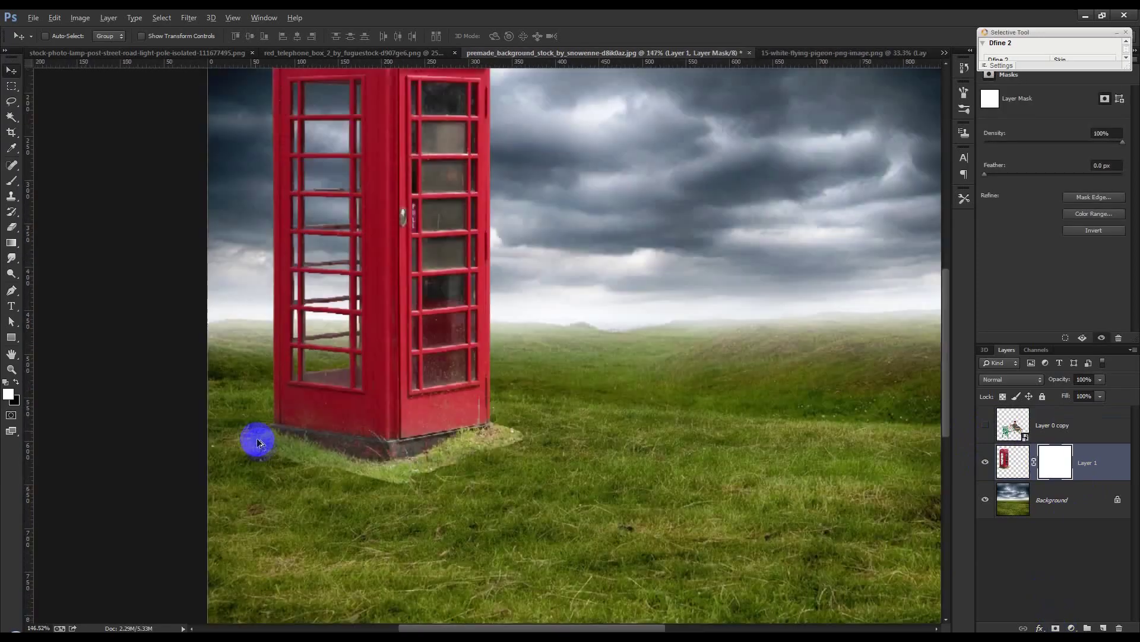
scroll(314, 465, up, 1)
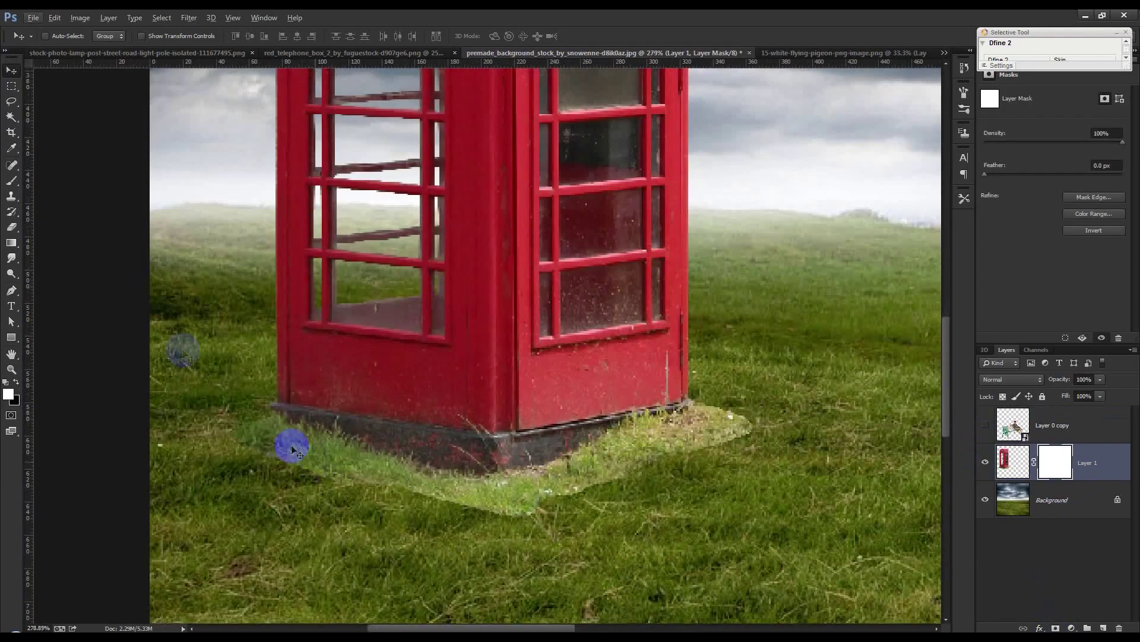
Step: Mask out the pale grass patch around the base of the red telephone box by painting black on its layer mask
click(10, 182)
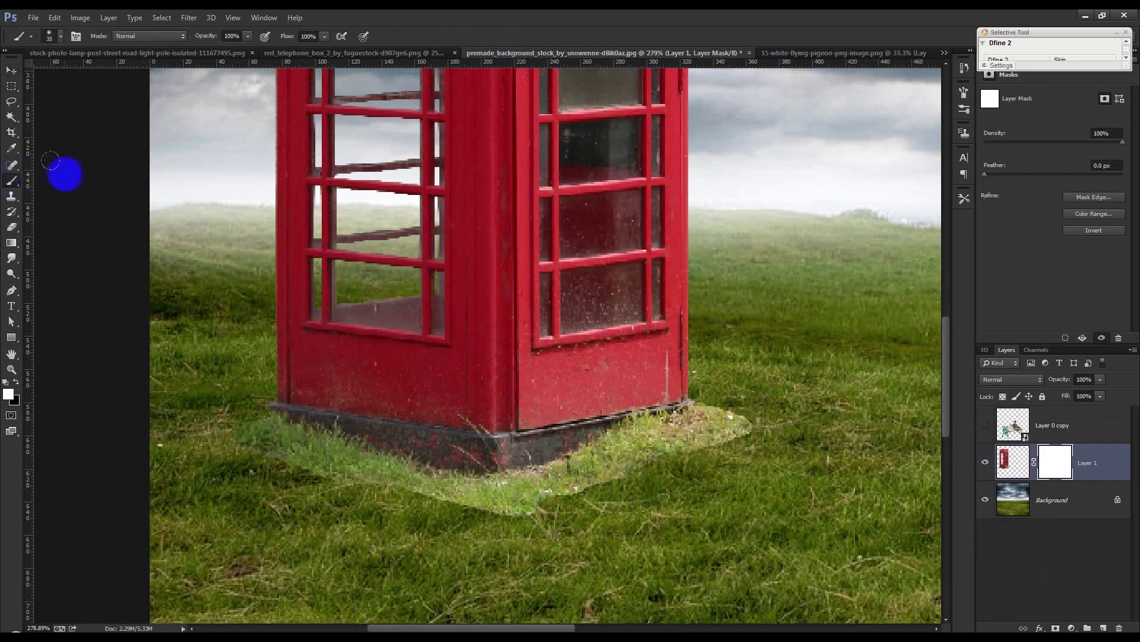
right_click(300, 200)
click(217, 438)
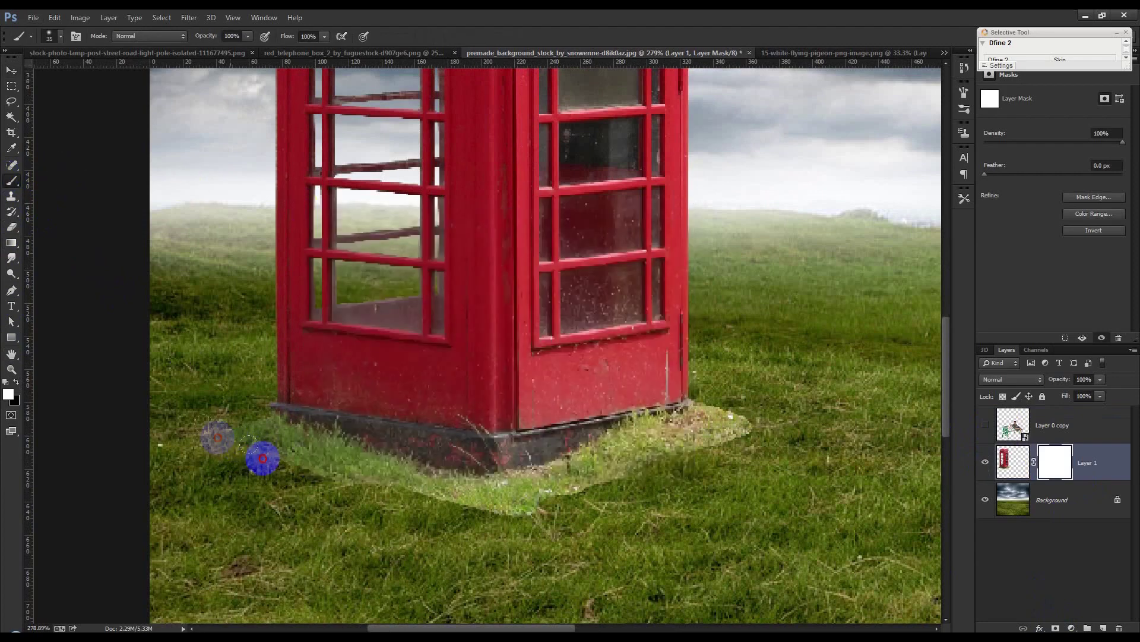
click(18, 403)
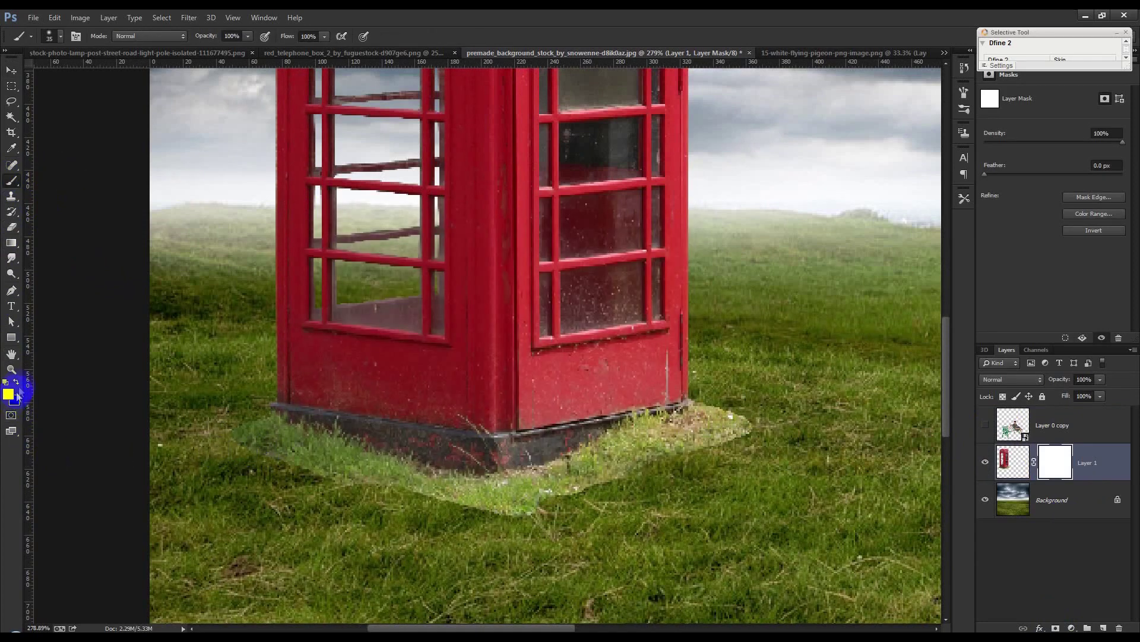
click(218, 453)
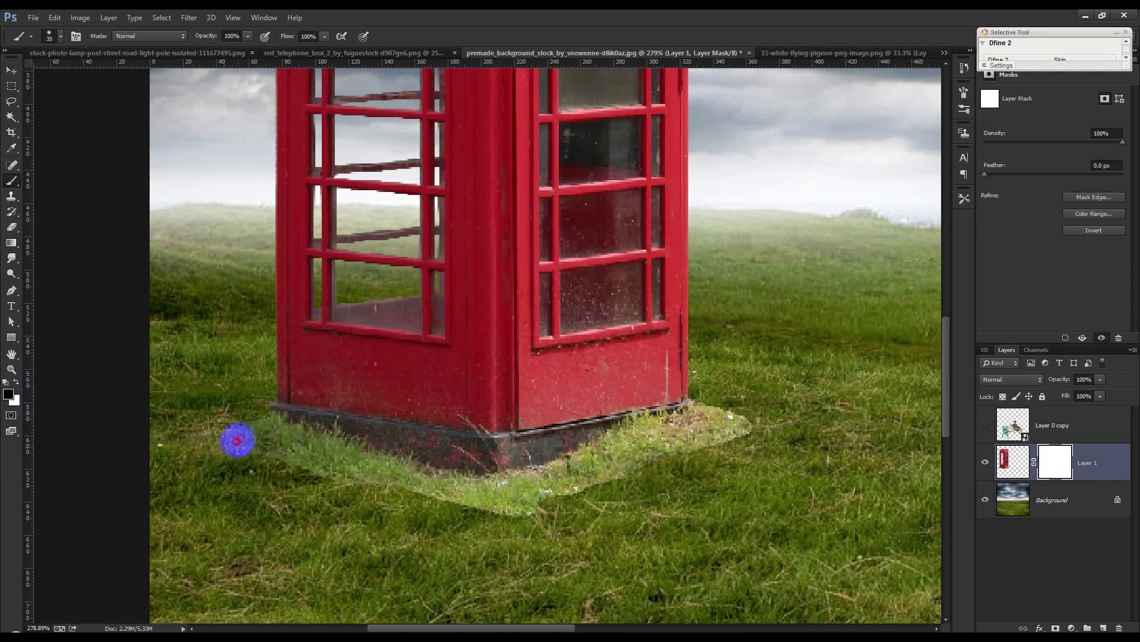
mouse_move(251, 444)
mouse_down()
mouse_move(310, 489)
mouse_move(350, 500)
mouse_move(283, 452)
mouse_move(374, 499)
mouse_move(368, 486)
mouse_move(536, 515)
mouse_move(780, 430)
mouse_move(716, 419)
mouse_move(492, 507)
mouse_move(342, 495)
mouse_move(422, 495)
mouse_move(289, 449)
mouse_move(278, 471)
mouse_move(463, 502)
mouse_move(565, 489)
mouse_move(649, 447)
mouse_move(602, 482)
mouse_up()
scroll(571, 465, down, 5)
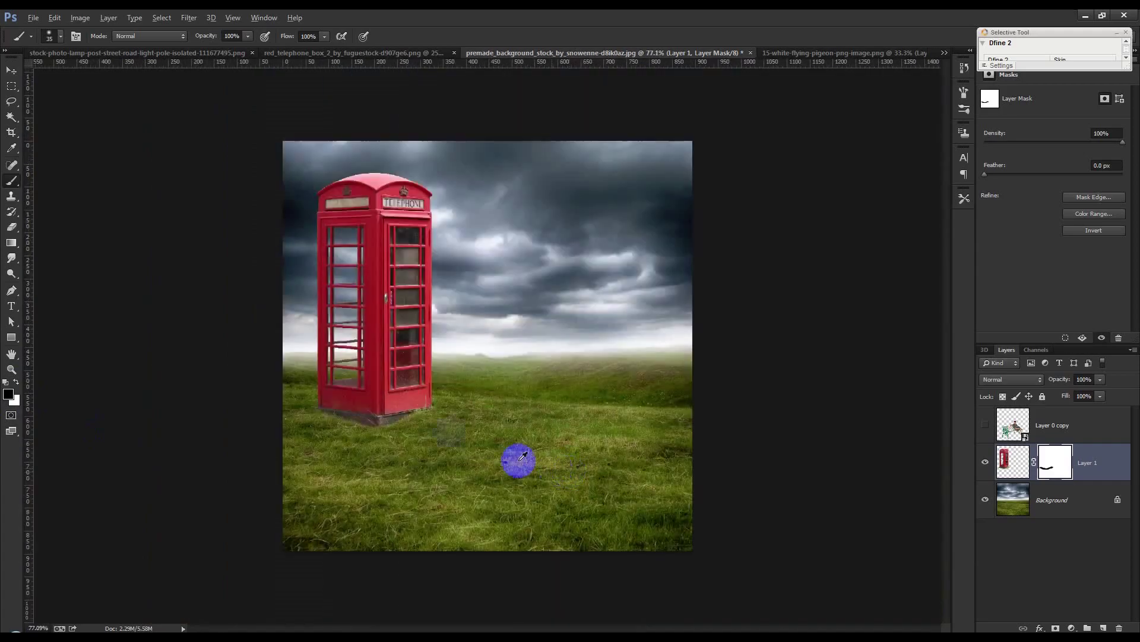
Step: Shift the telephone box slightly lower in the field
scroll(339, 364, up, 1)
click(12, 70)
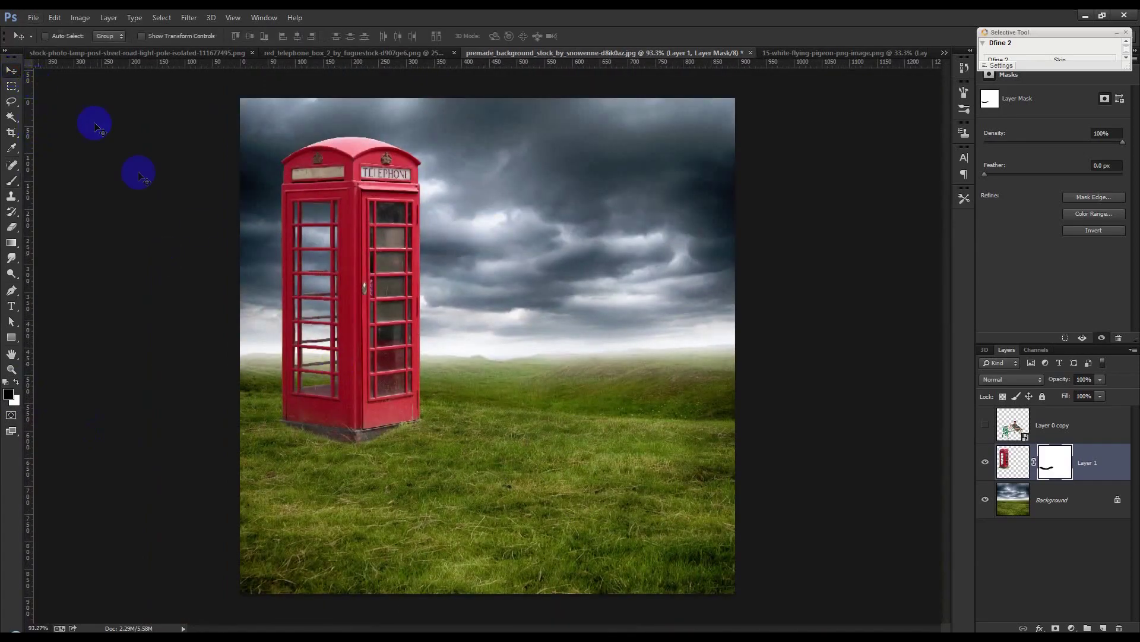
scroll(294, 290, down, 1)
mouse_move(369, 302)
mouse_down()
mouse_move(379, 305)
mouse_move(376, 320)
mouse_up()
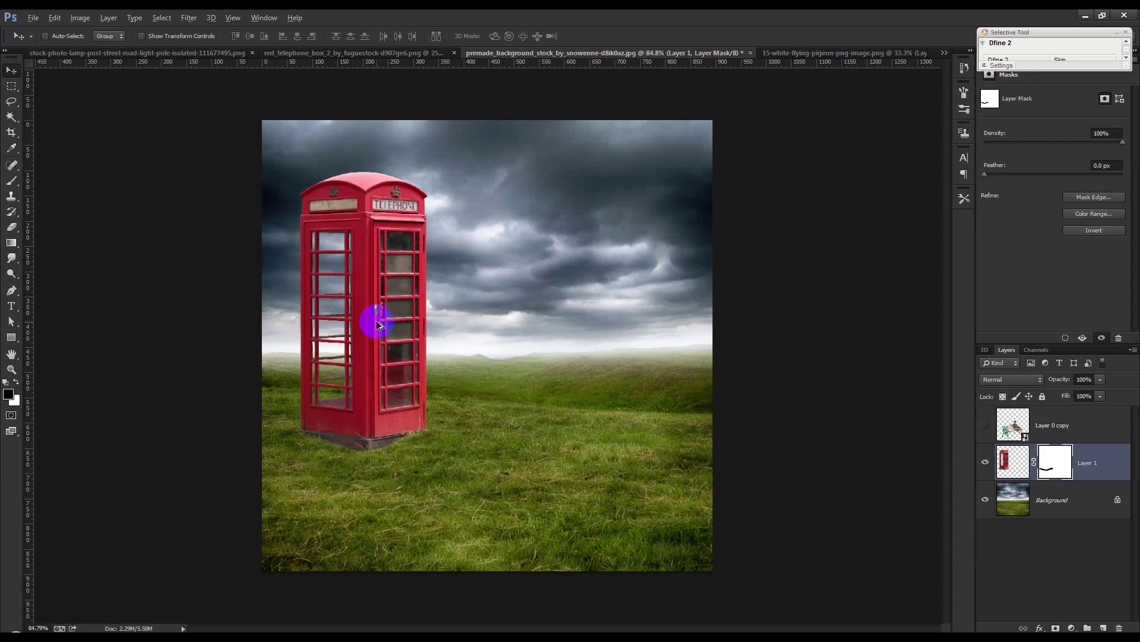
Step: Duplicate the telephone box layer and move the copy to the right side of the field
right_click(1099, 465)
click(974, 186)
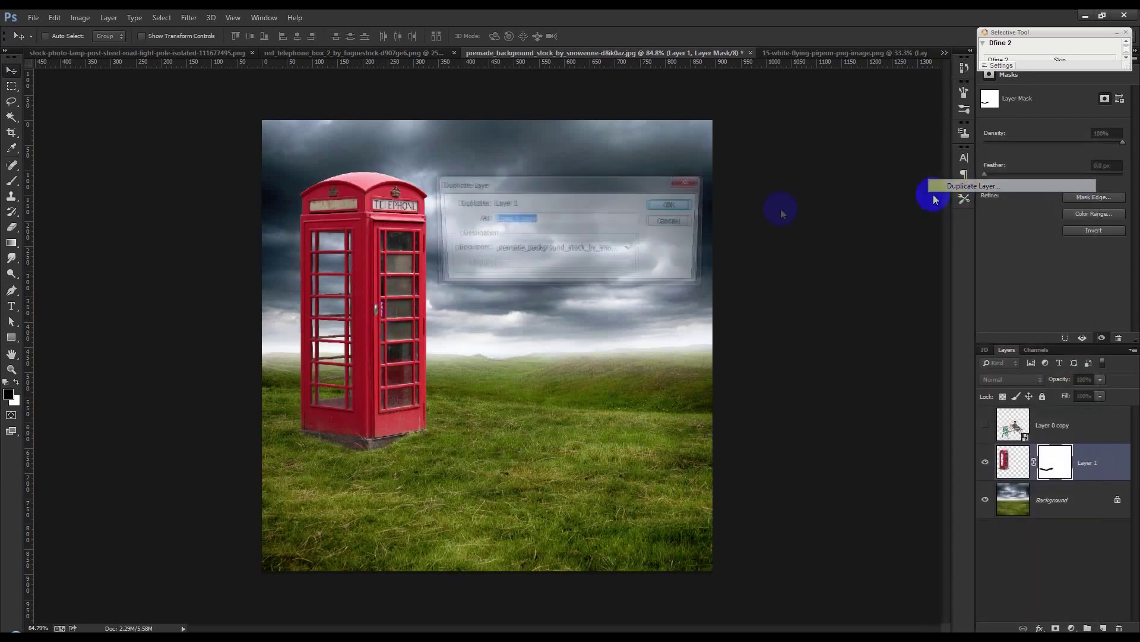
click(669, 201)
drag(369, 339, 602, 336)
Step: Shrink the copied telephone box onto the right-hand horizon as a distant box and set its layer opacity to 70%
key(ctrl+t)
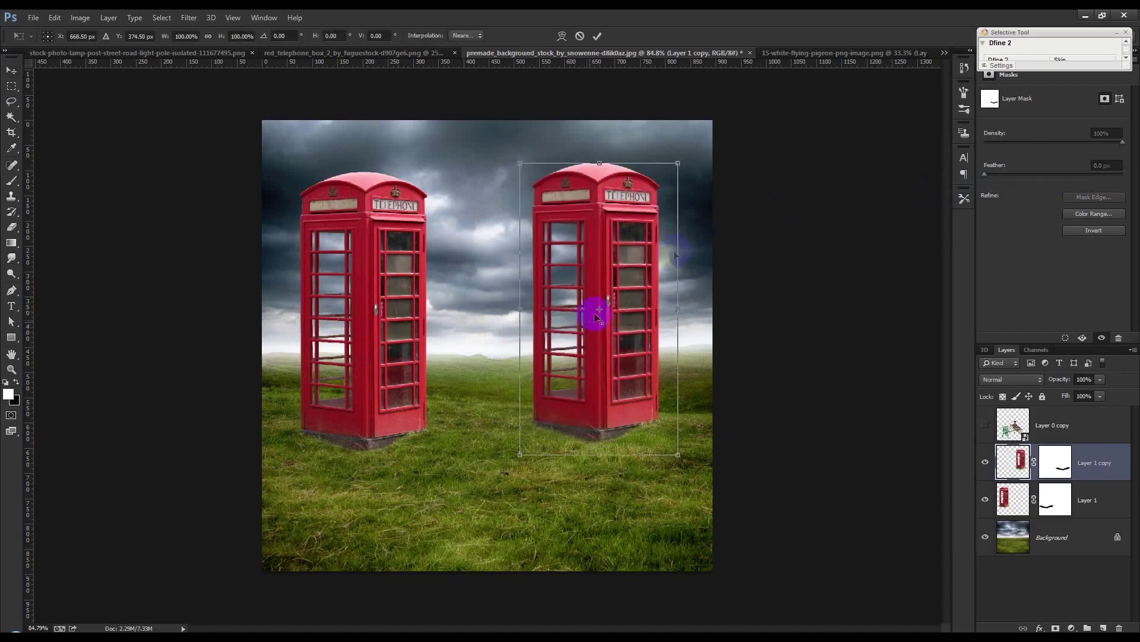
drag(677, 163, 661, 323)
mouse_move(681, 315)
mouse_down()
mouse_move(692, 318)
mouse_move(684, 301)
mouse_move(680, 323)
mouse_move(676, 314)
mouse_up()
key(Return)
click(1096, 470)
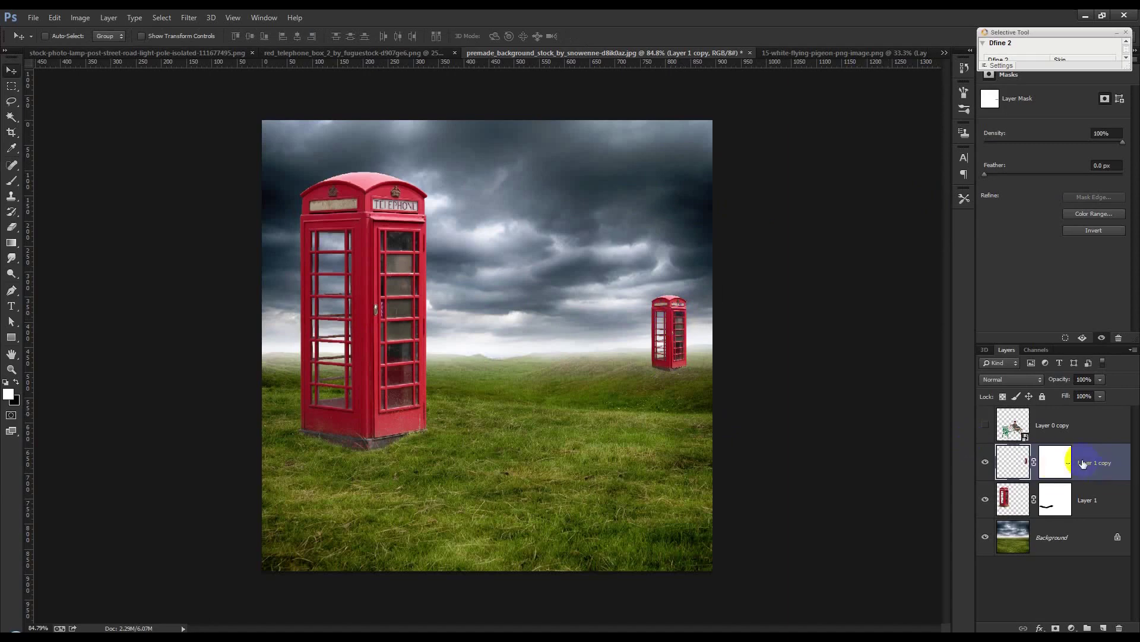
key(7)
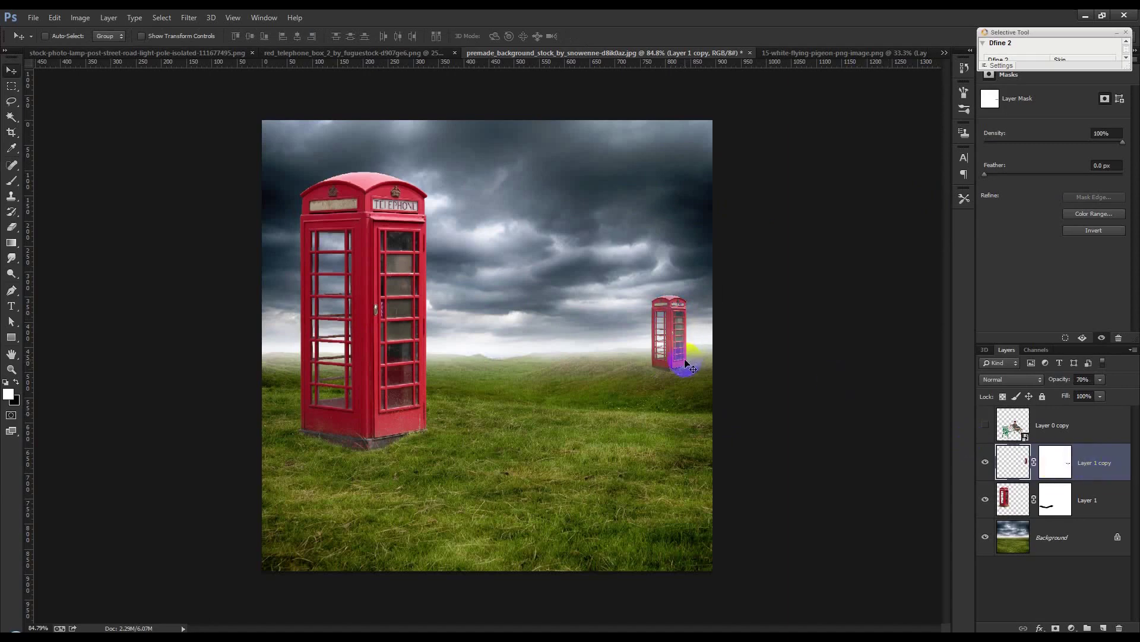
Step: Apply a Gaussian Blur with a 0.5 pixel radius to the distant telephone box
click(295, 55)
click(198, 16)
mouse_move(237, 166)
click(373, 256)
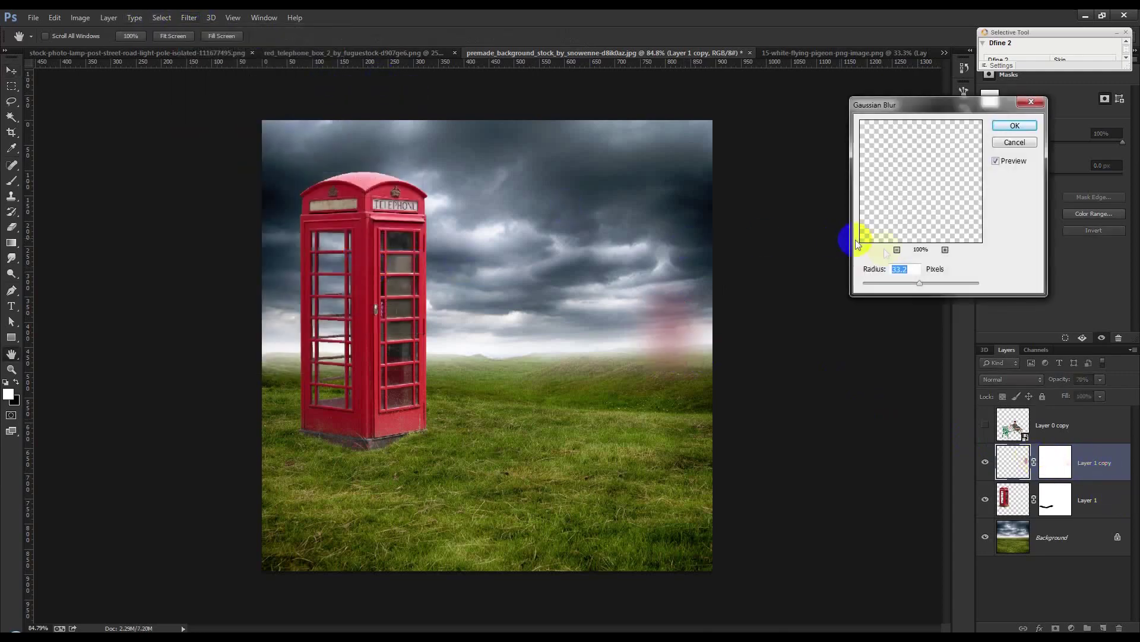
text(1)
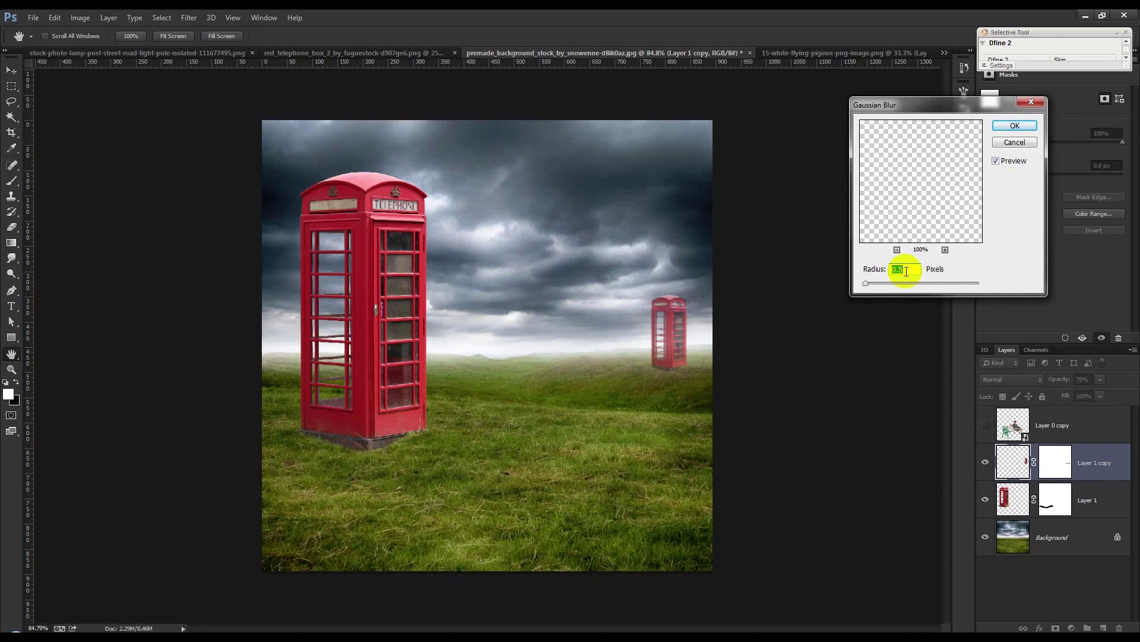
click(1016, 126)
key(v)
key(ctrl+0)
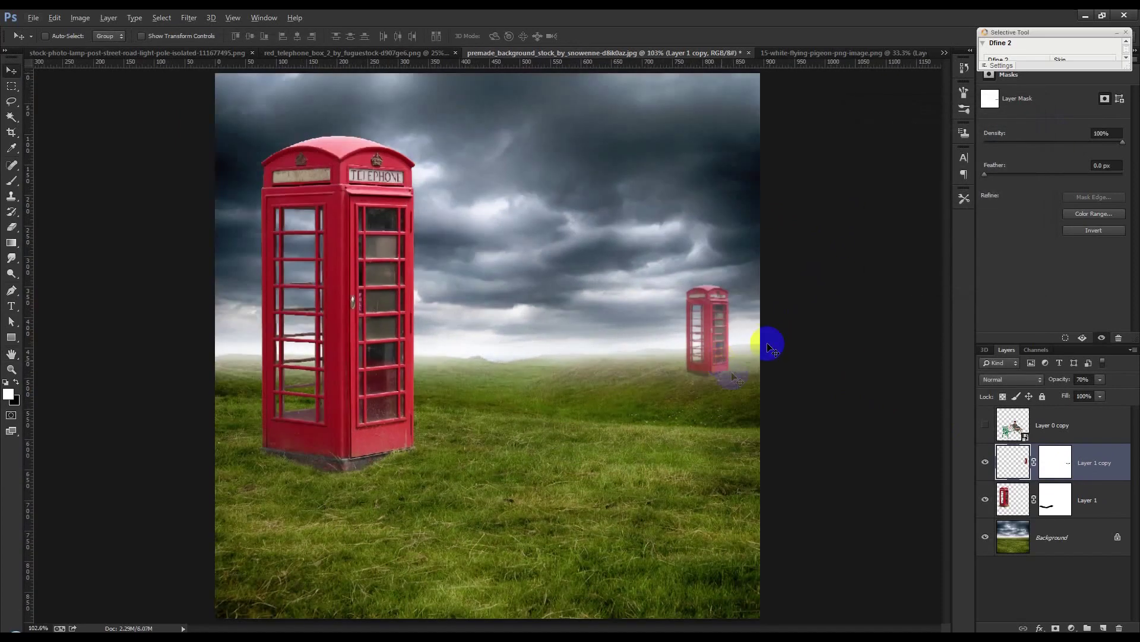
Step: Add a copy of the distant box on the horizon beside the main box, scaled to about 59% and at 50% opacity
scroll(718, 374, up, 1)
alt+drag(724, 337, 466, 350)
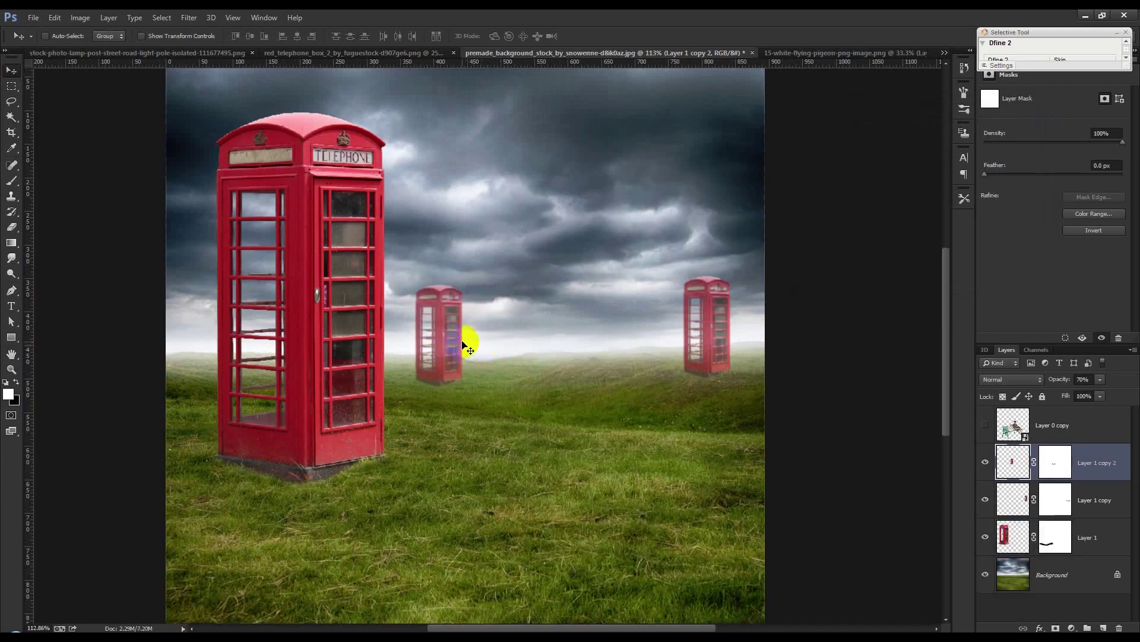
key(ctrl+t)
mouse_move(464, 295)
mouse_down()
mouse_move(445, 333)
mouse_move(454, 310)
mouse_up()
click(605, 36)
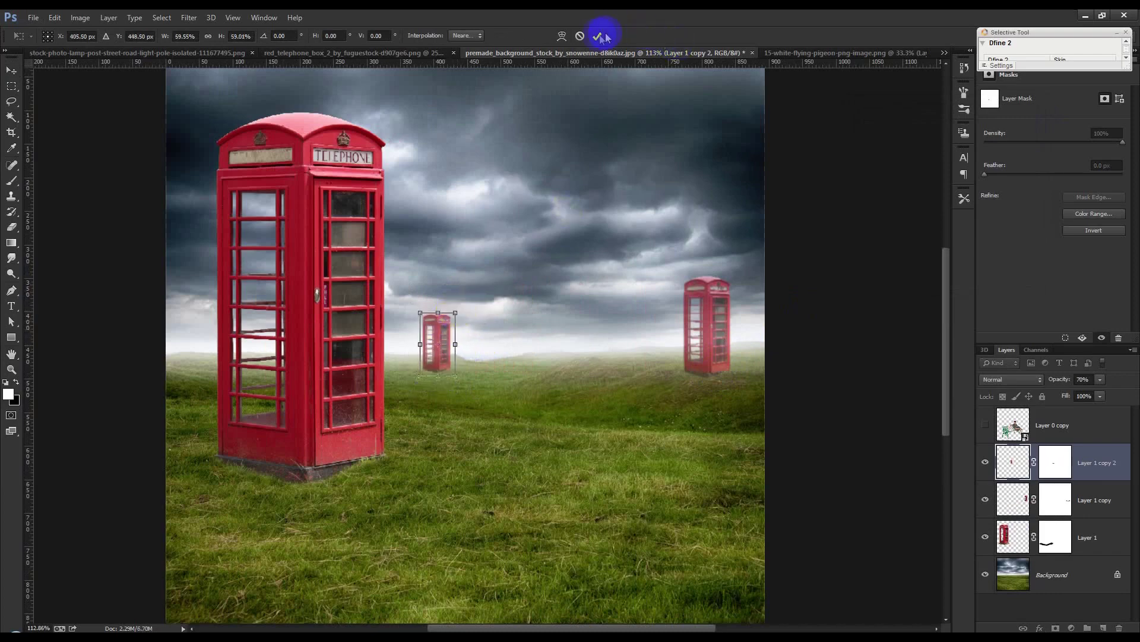
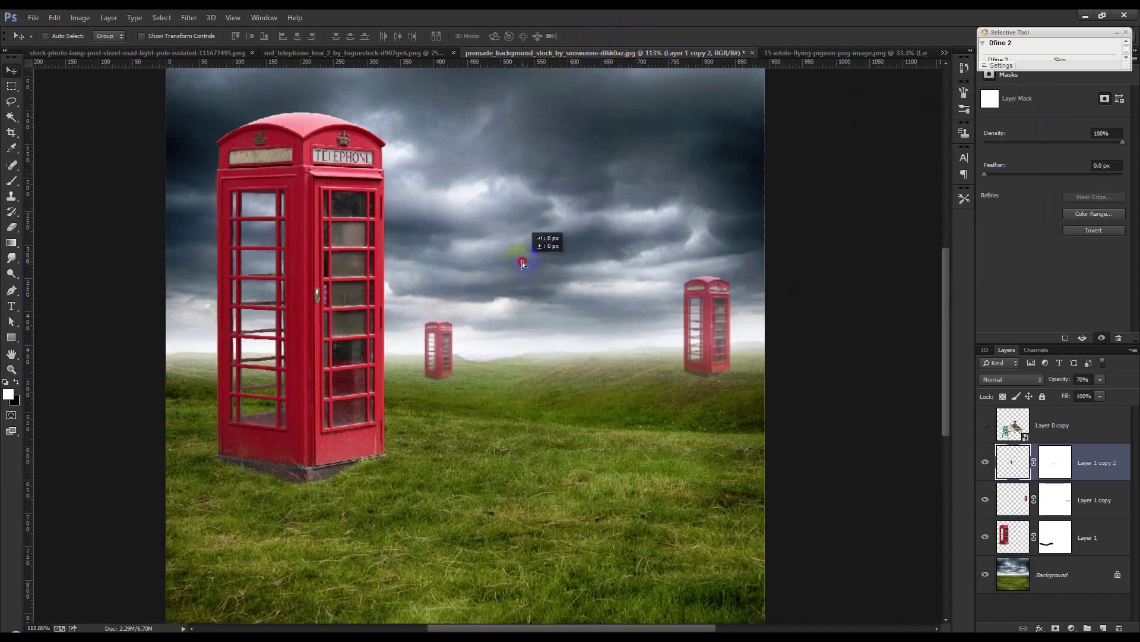
key(5)
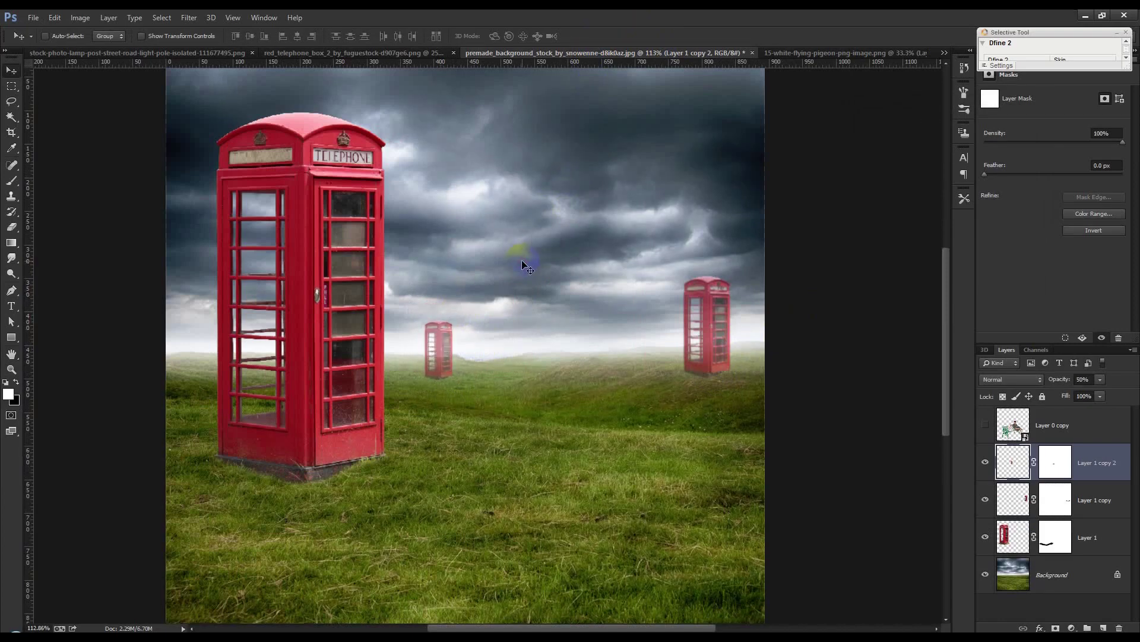
Step: Add an even smaller telephone box copy on the horizon between the two distant boxes, at 20% opacity
drag(470, 355, 609, 355)
key(ctrl+t)
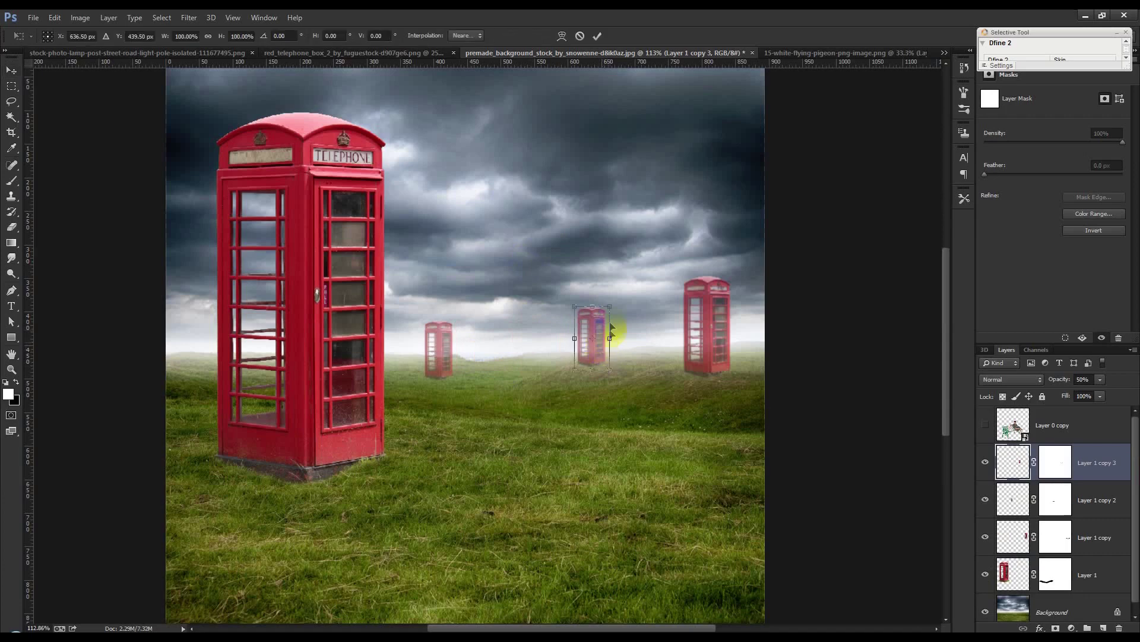
drag(609, 305, 633, 342)
key(Return)
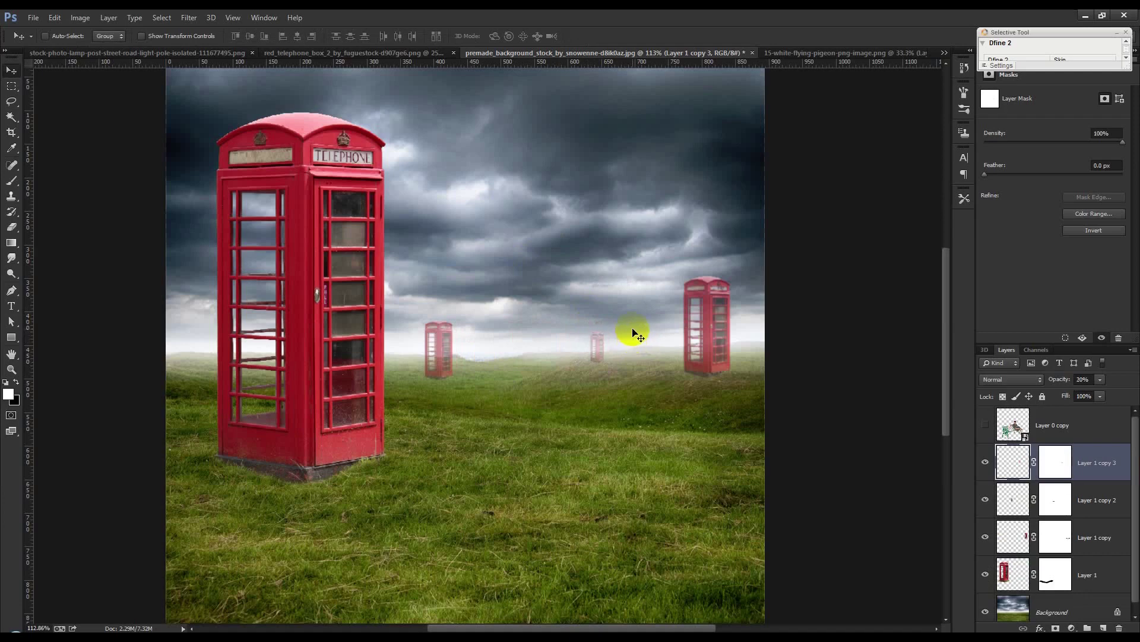
scroll(624, 327, down, 2)
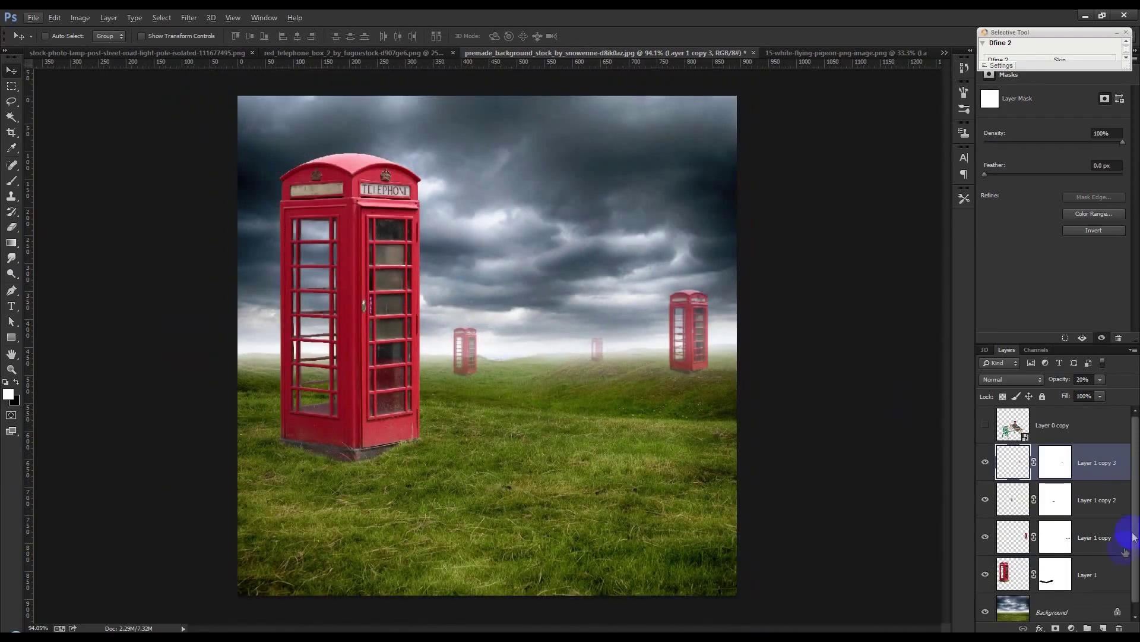
Step: Duplicate the main telephone box to the right edge of the canvas and move the copy to the top of the layer stack
click(1096, 573)
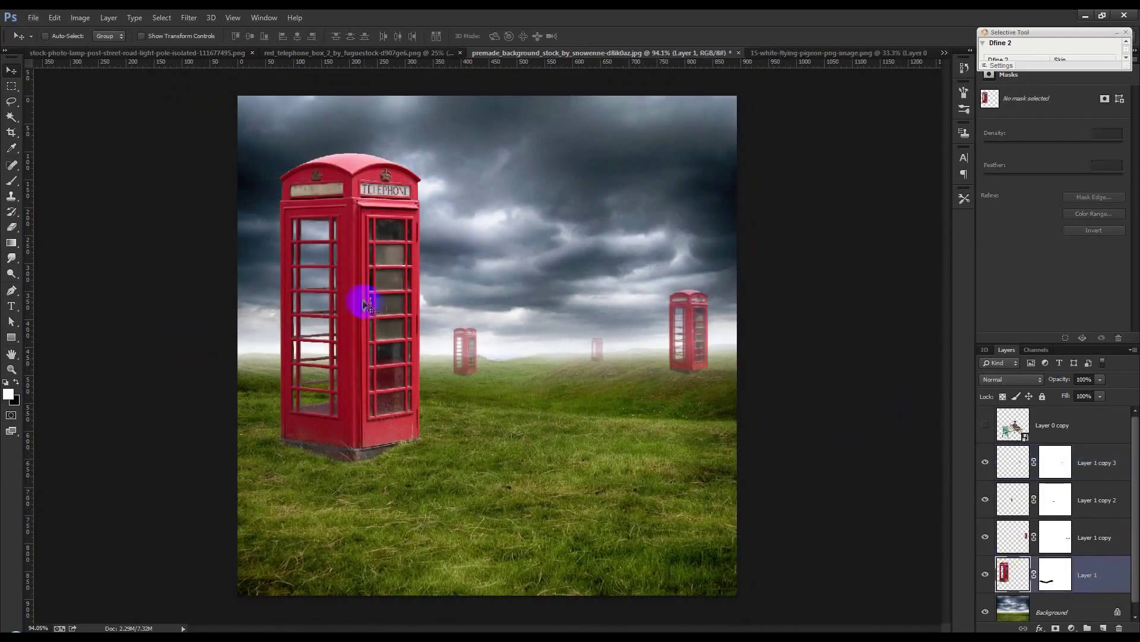
drag(359, 312, 657, 405)
scroll(1002, 546, down, 1)
drag(1095, 537, 1080, 395)
drag(689, 389, 799, 363)
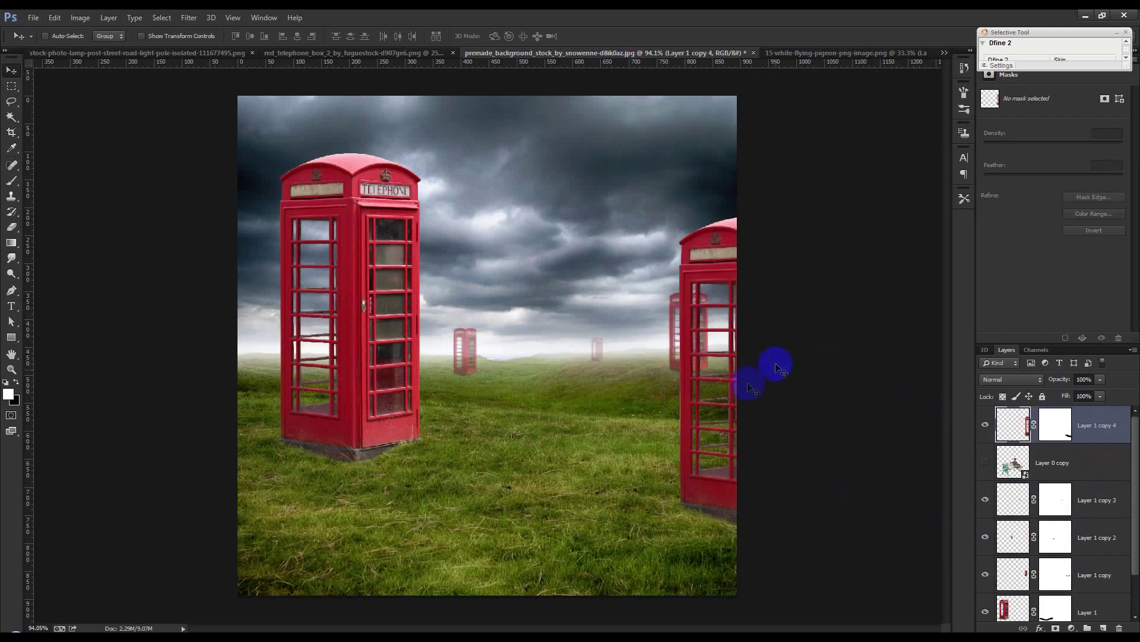
Step: Scale the top telephone box copy to about 205% and position it partly outside the canvas's right edge as a foreground element
key(ctrl+t)
drag(839, 219, 962, 72)
drag(762, 225, 772, 321)
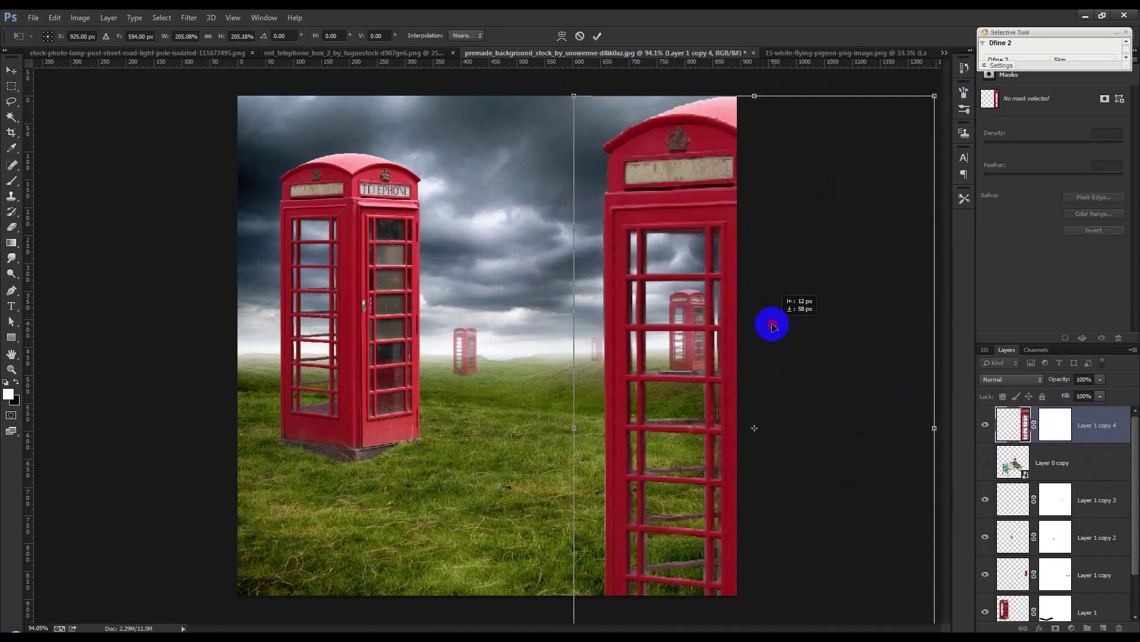
click(598, 35)
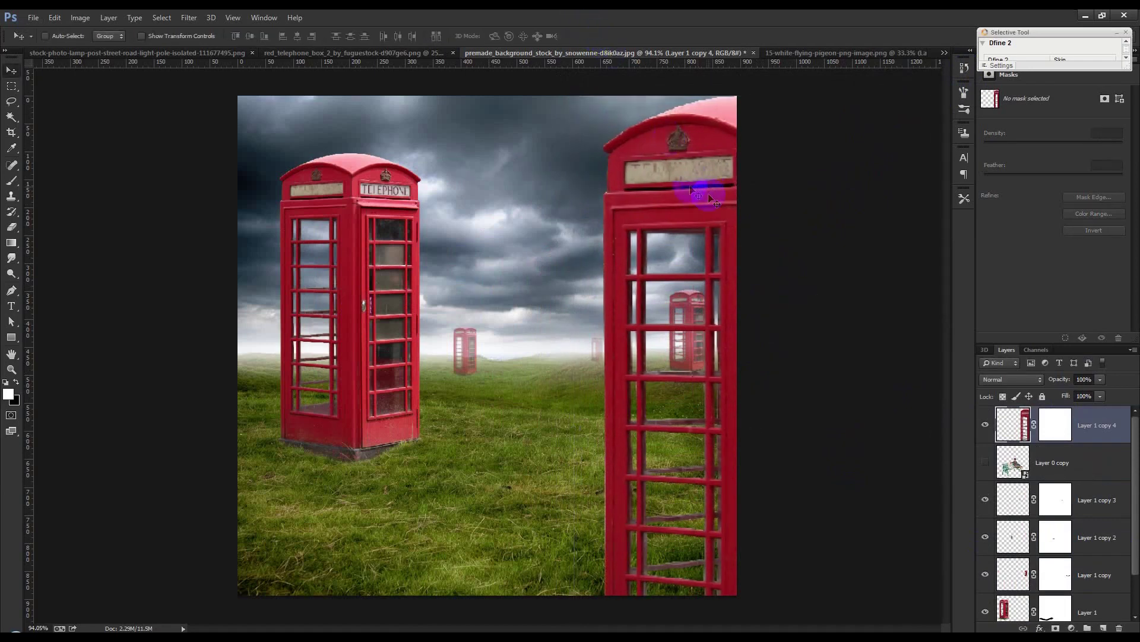
Step: Apply a Gaussian Blur to the large foreground telephone box and shift it slightly up and to the right
click(193, 18)
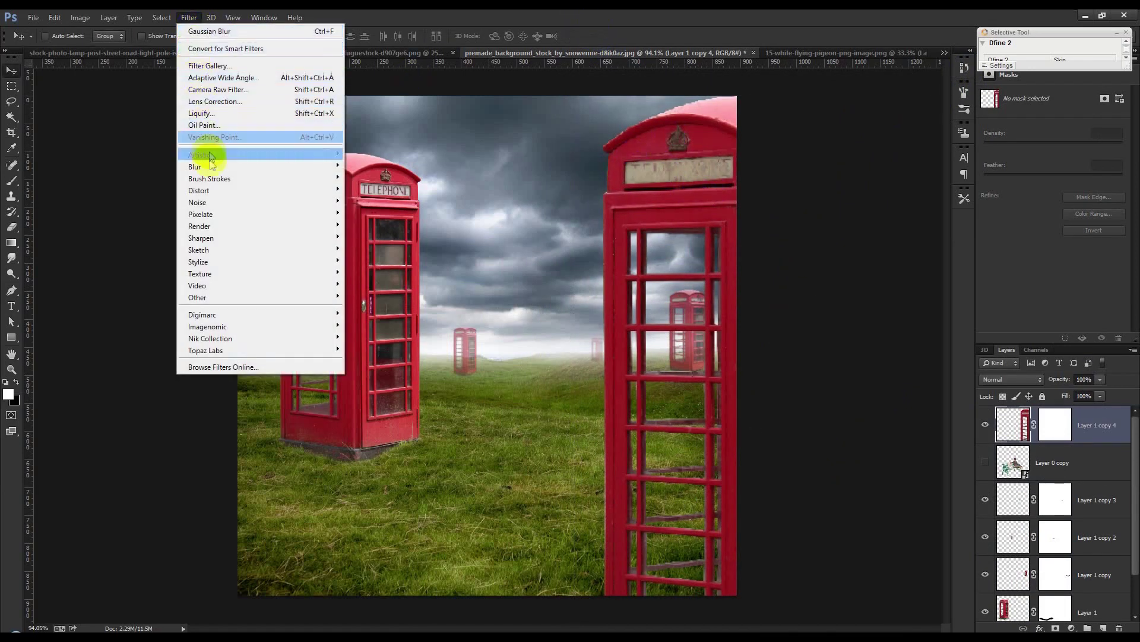
mouse_move(331, 166)
click(393, 256)
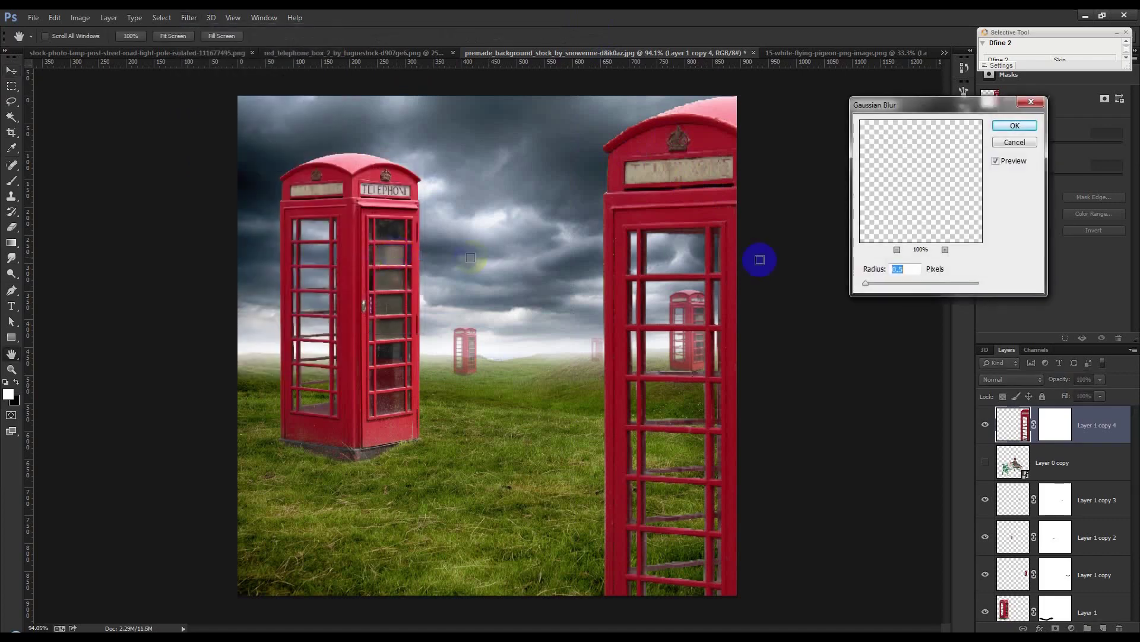
text(2)
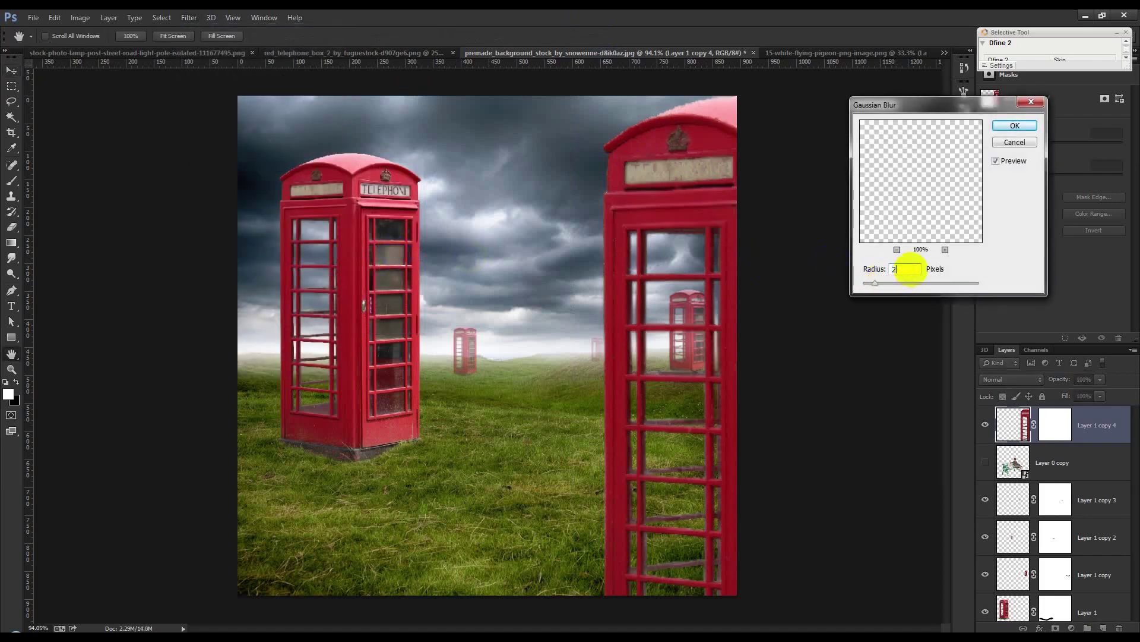
text(32)
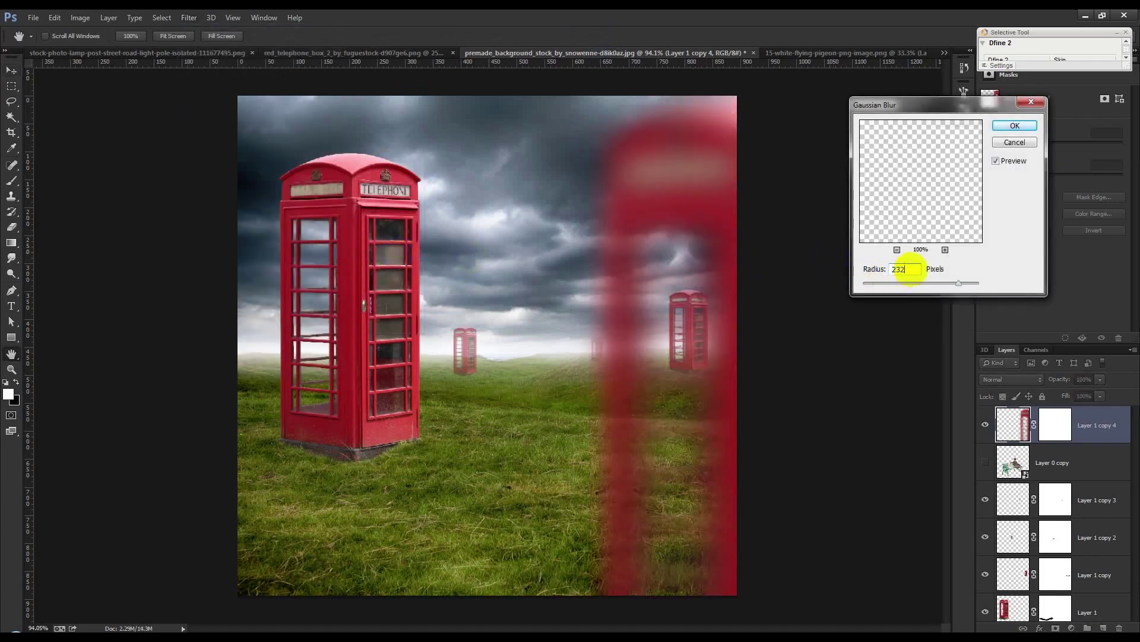
key(BackSpace)
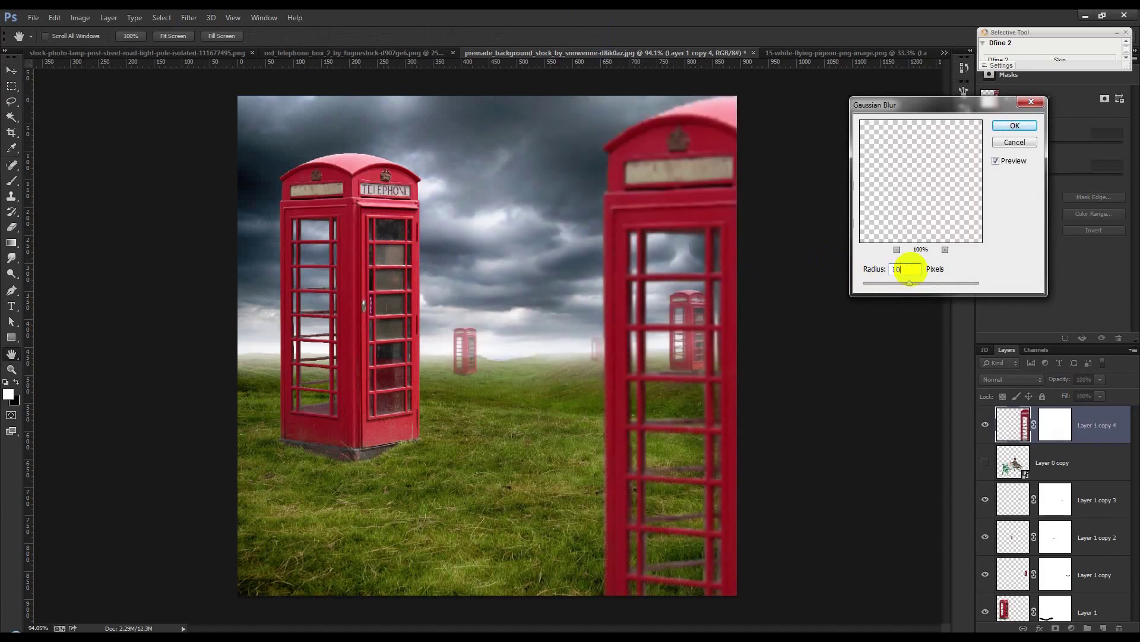
click(816, 259)
click(1014, 126)
drag(672, 239, 687, 219)
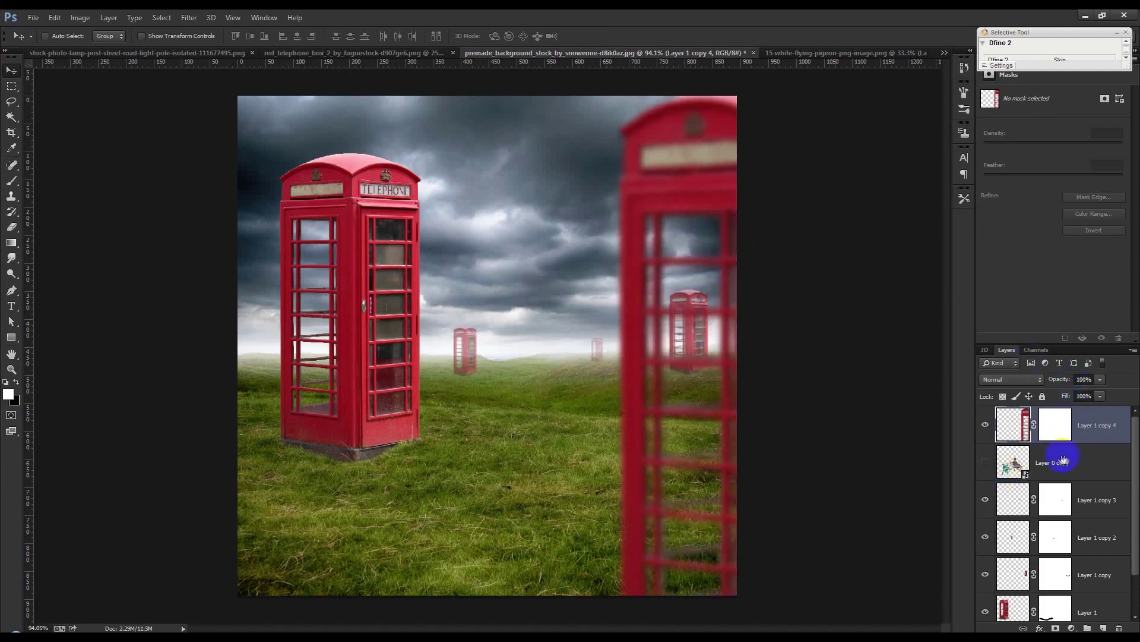
Step: Show the man-and-bench layer again and move it slightly down and left, in front of the main telephone box
click(1013, 462)
click(986, 463)
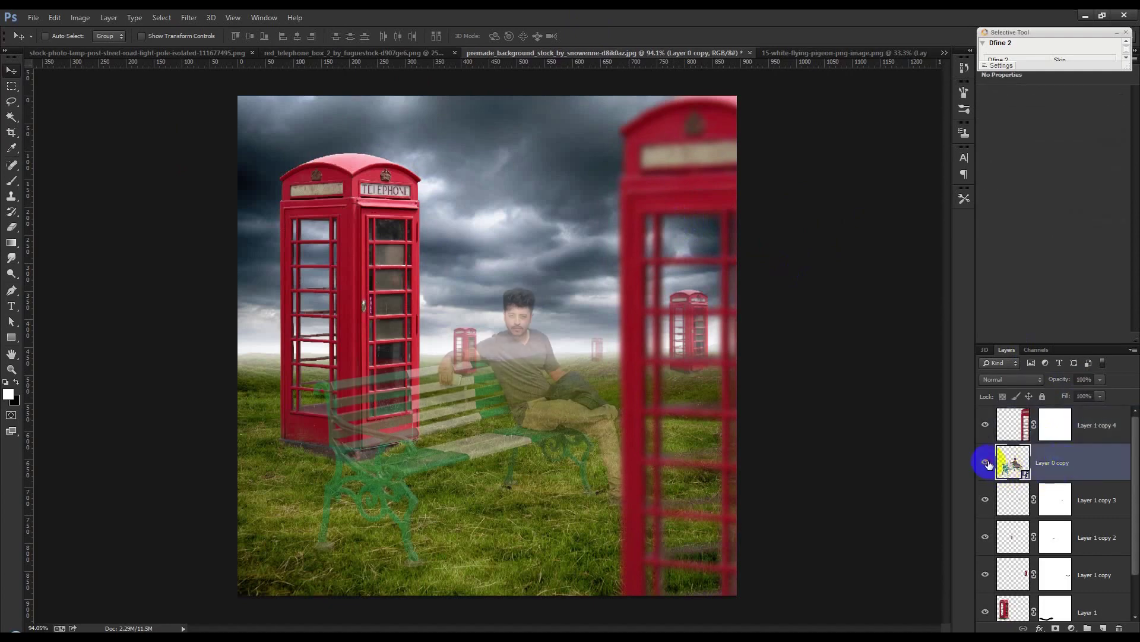
drag(654, 384, 633, 394)
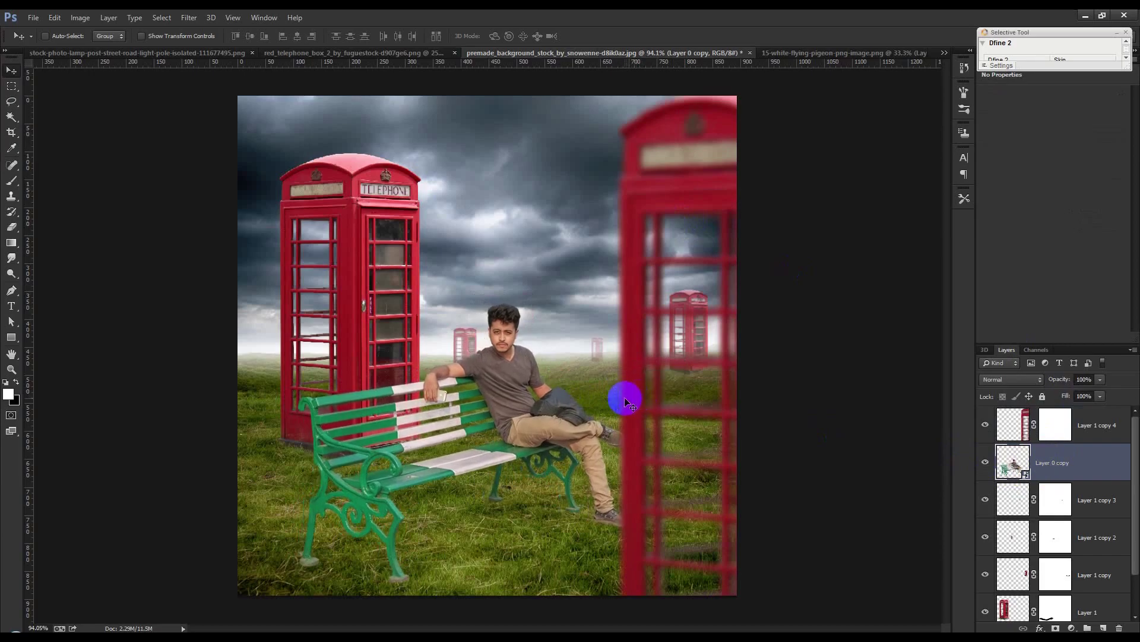
Step: Add a layer mask to the man-and-bench layer for blending the bench feet into the grass
drag(448, 480, 504, 331)
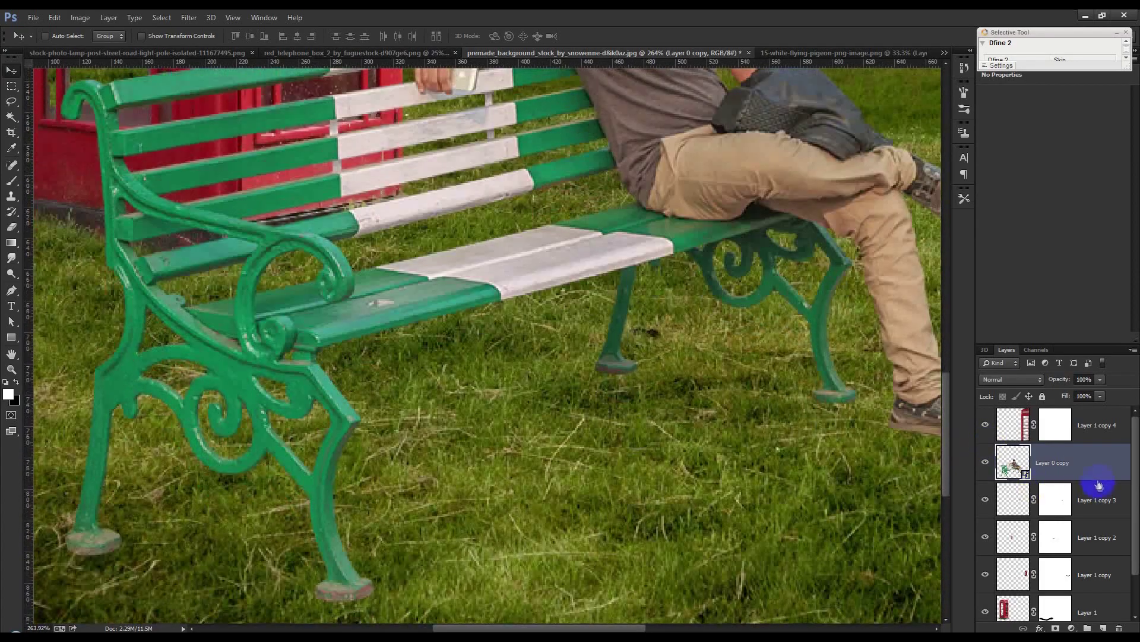
click(1055, 628)
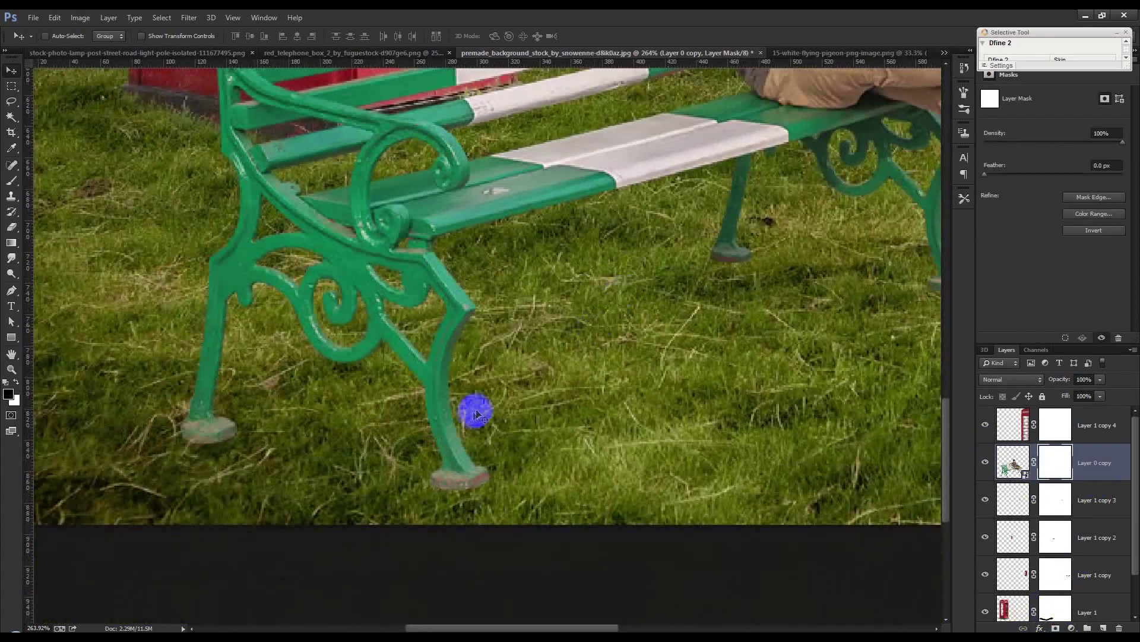
Step: Paint black with a soft brush on the man-and-bench layer's mask to blend the two near bench feet into the grass
drag(471, 407, 484, 504)
scroll(178, 350, down, 3)
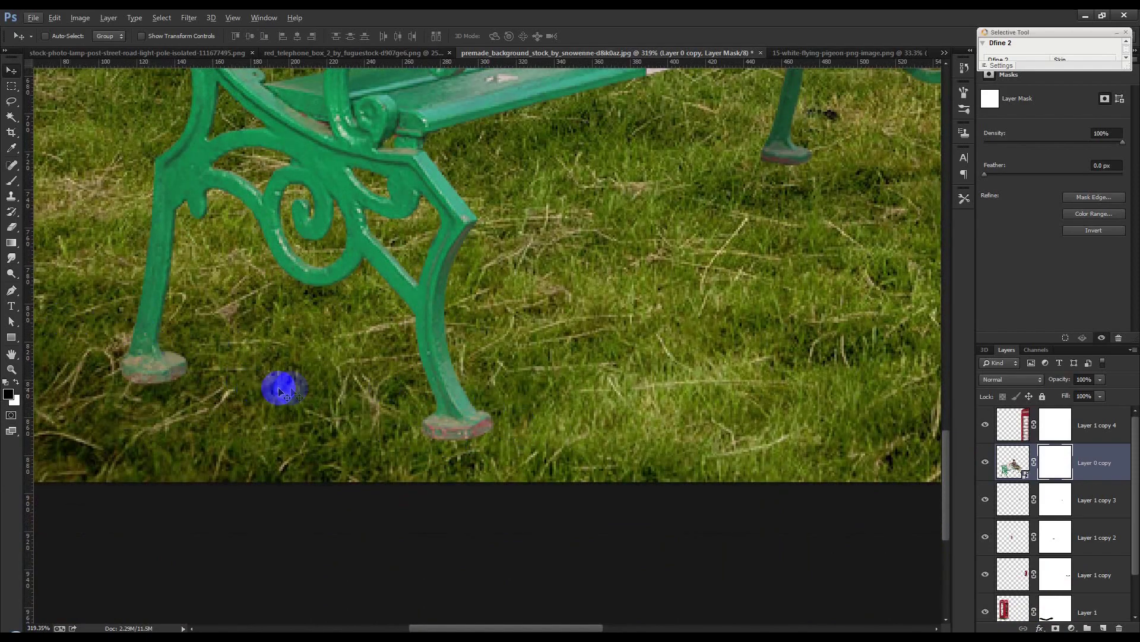
click(11, 198)
right_click(11, 181)
click(53, 182)
mouse_move(107, 386)
mouse_down()
mouse_move(155, 400)
mouse_move(200, 385)
mouse_move(198, 359)
mouse_up()
mouse_move(400, 442)
mouse_down()
mouse_move(504, 440)
mouse_move(433, 458)
mouse_move(472, 441)
mouse_up()
Step: Mask the bases of the two far bench feet, beneath the seated man, so they blend into the grass
drag(616, 361, 366, 503)
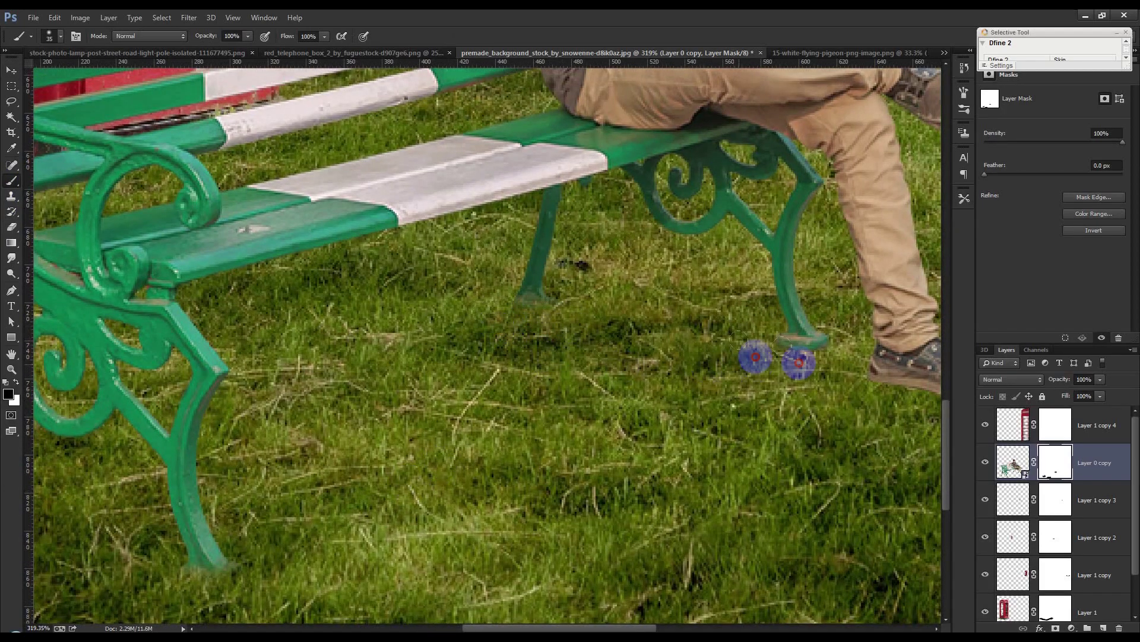
mouse_move(801, 345)
mouse_down()
mouse_move(684, 406)
mouse_move(383, 408)
mouse_move(437, 443)
mouse_move(509, 458)
mouse_move(494, 446)
mouse_move(557, 425)
mouse_up()
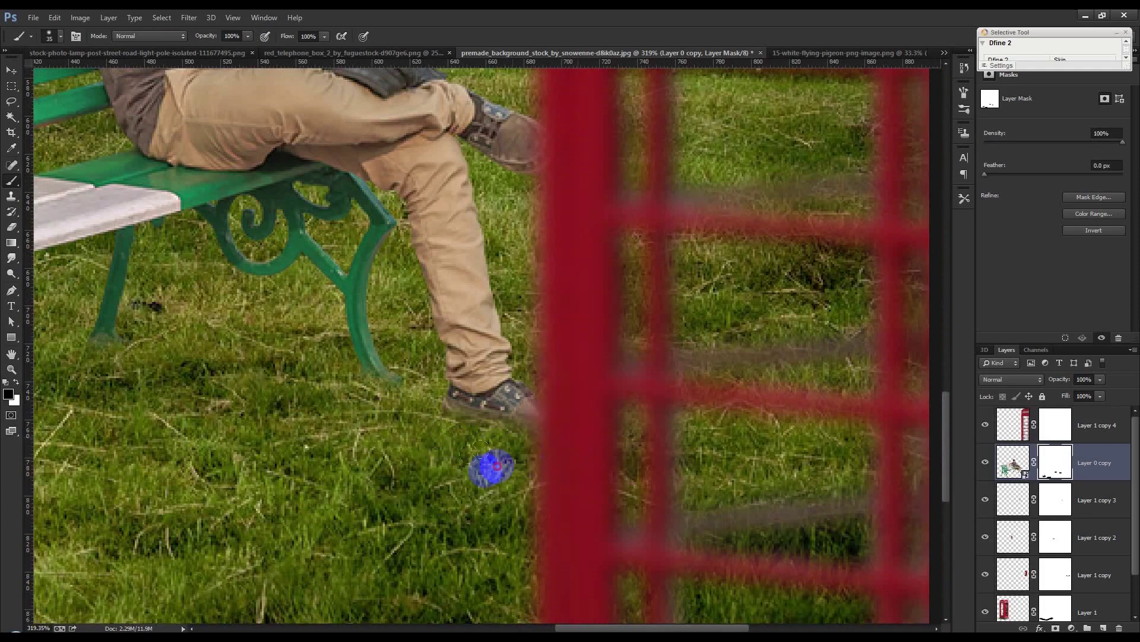
scroll(489, 457, down, 5)
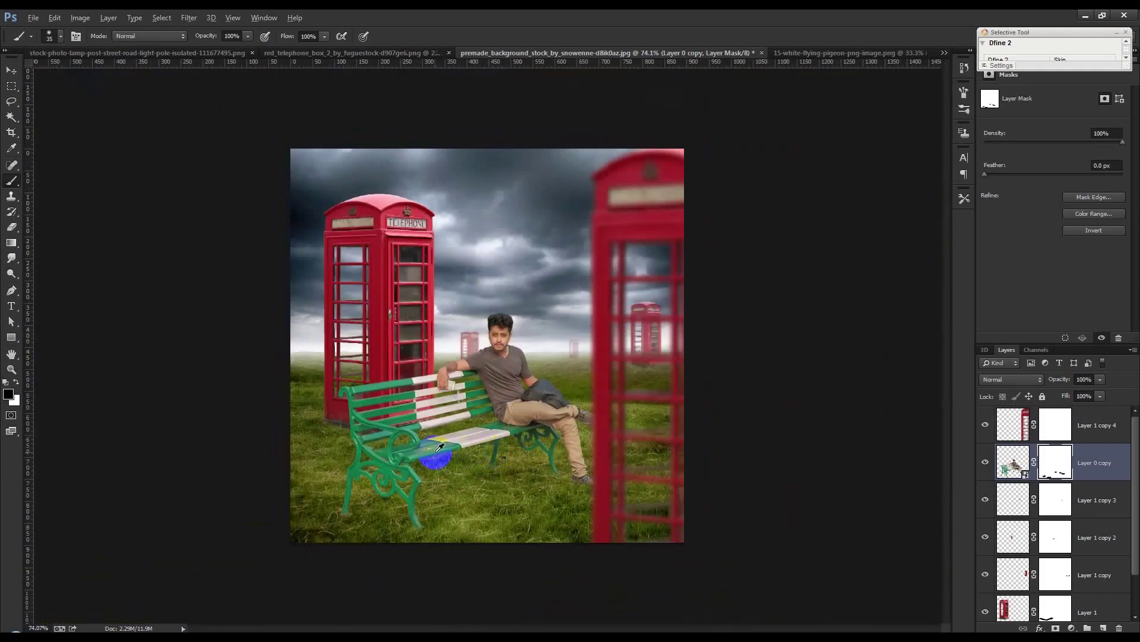
scroll(433, 458, up, 1)
click(12, 70)
scroll(407, 471, up, 3)
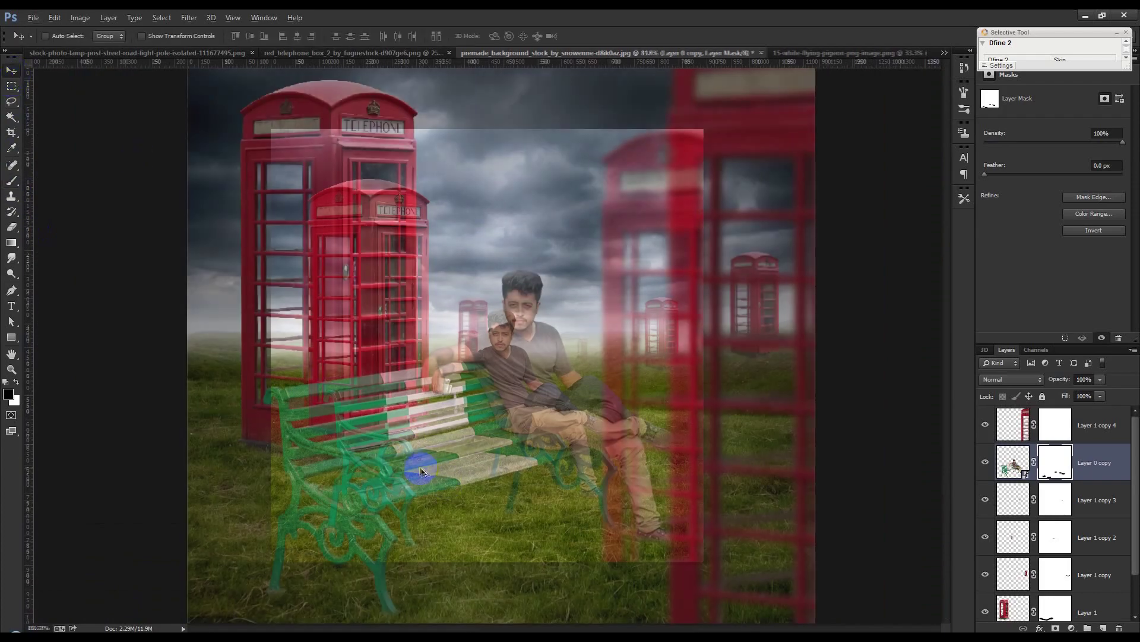
Step: Add an empty layer below the man-and-bench layer and group the four telephone box layers beneath it as Phone Box
click(1093, 494)
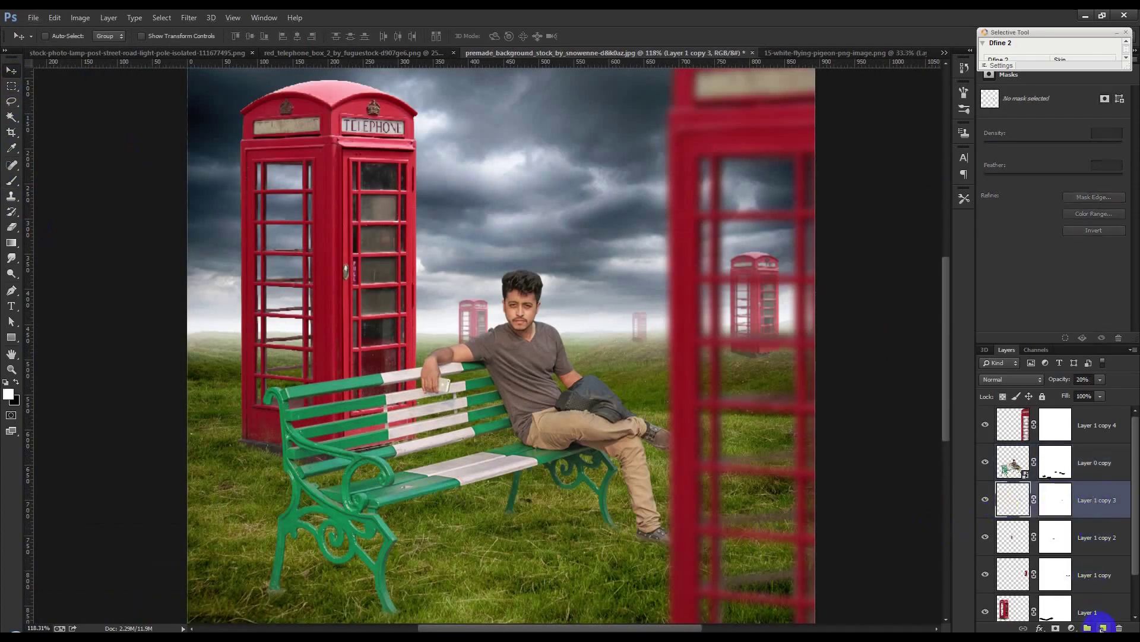
click(1101, 626)
scroll(511, 509, down, 1)
scroll(999, 567, down, 2)
click(1103, 471)
shift+click(1096, 574)
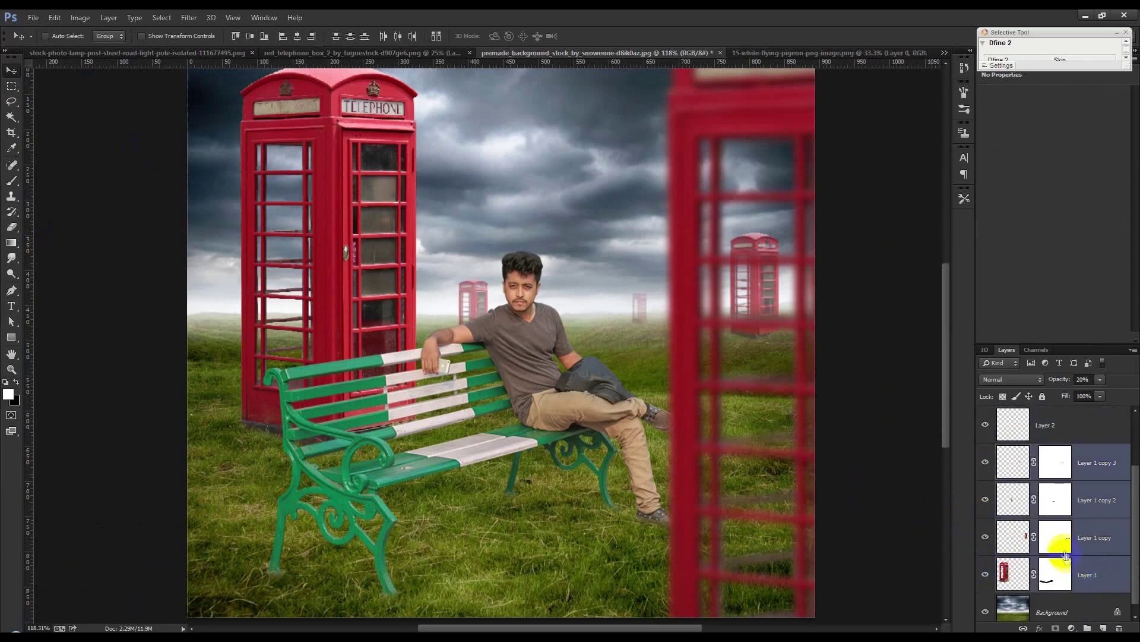
key(ctrl+g)
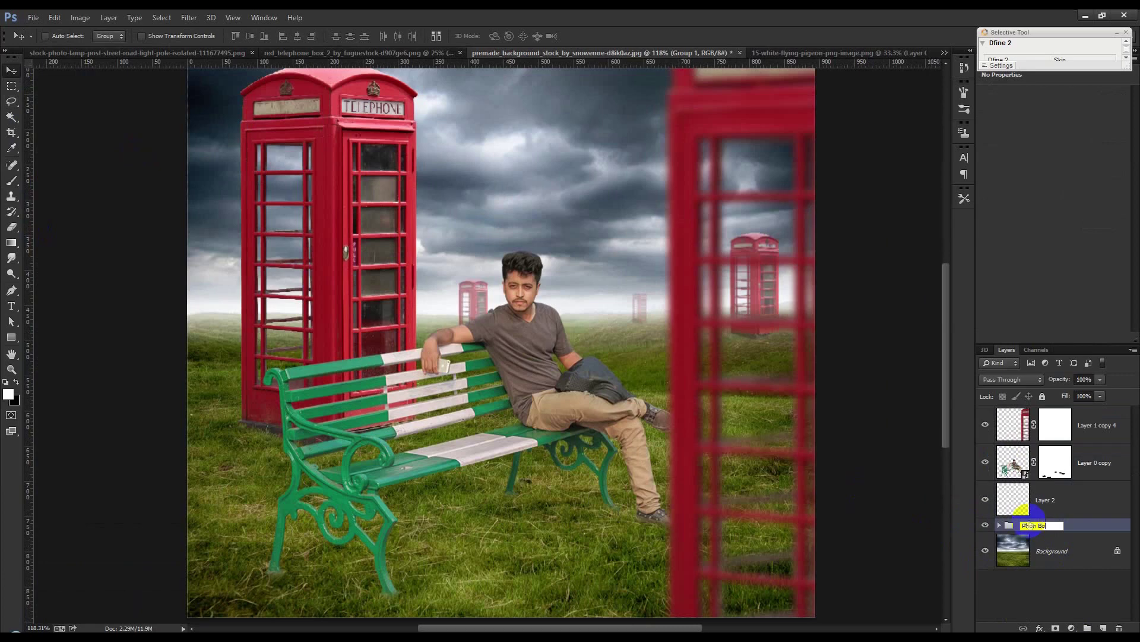
key(Return)
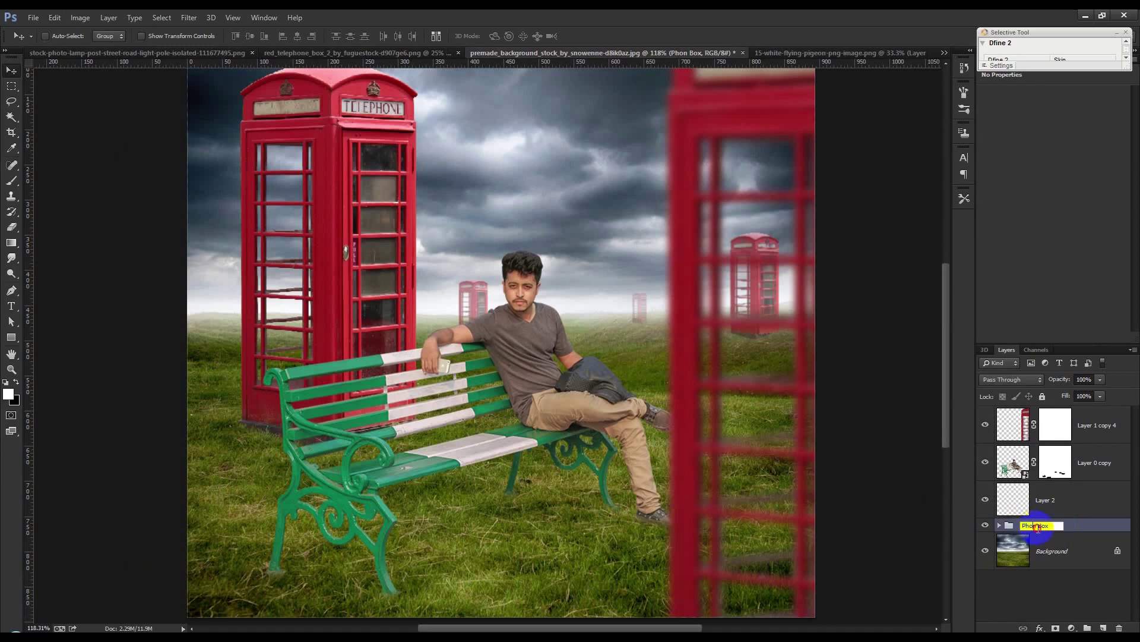
click(1077, 528)
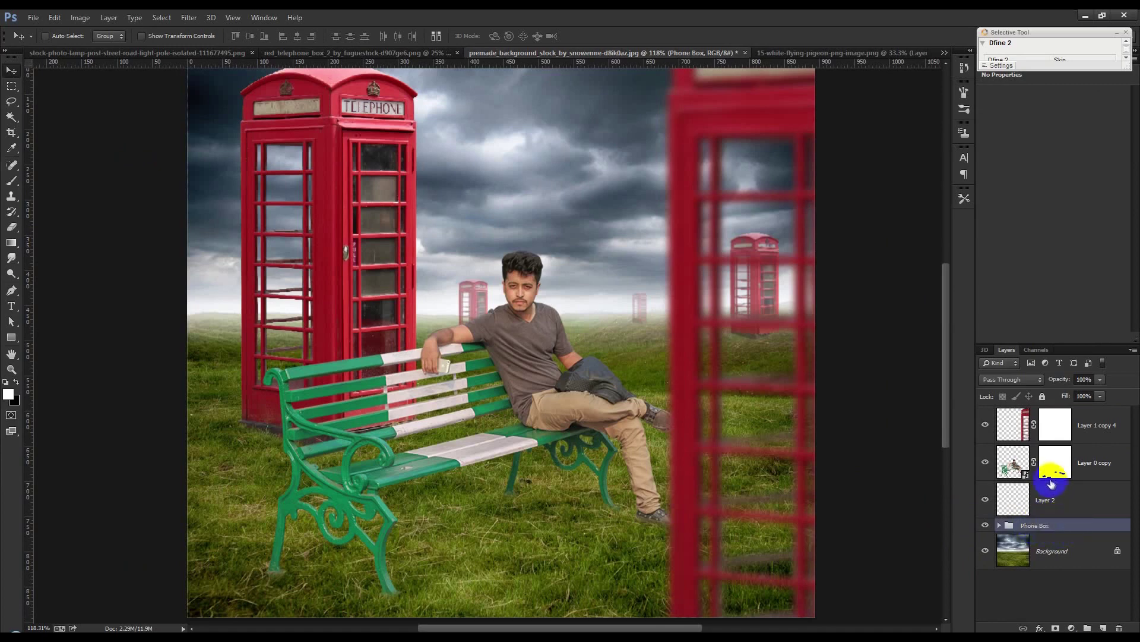
Step: Rename the empty layer above the Phone Box group as Shadow
scroll(1052, 470, up, 1)
scroll(543, 469, down, 1)
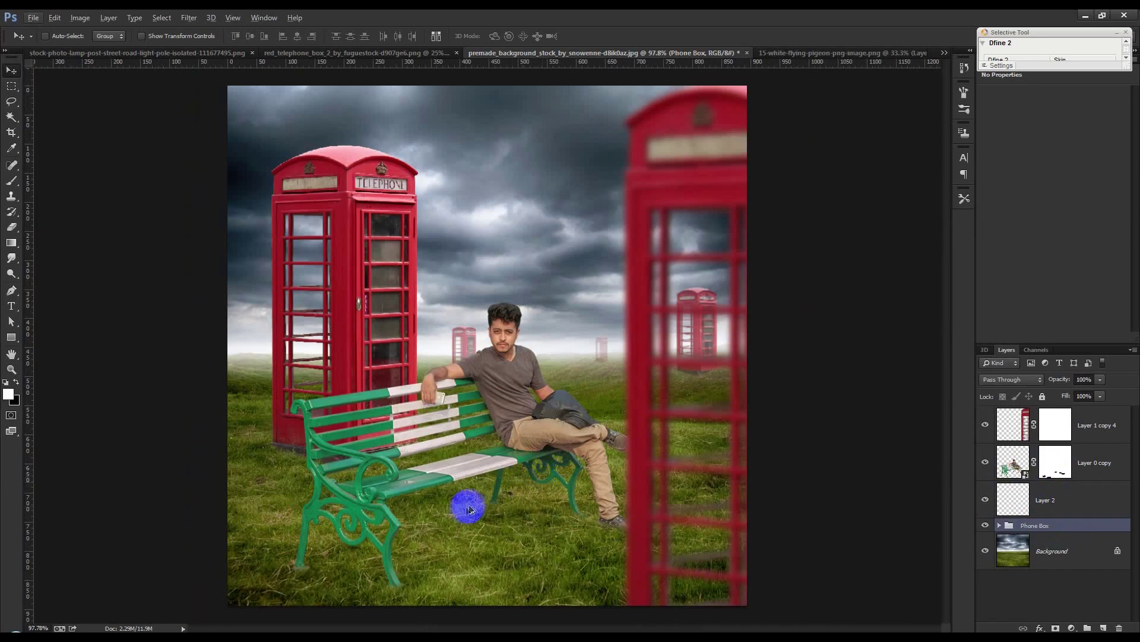
scroll(465, 505, up, 2)
click(1063, 508)
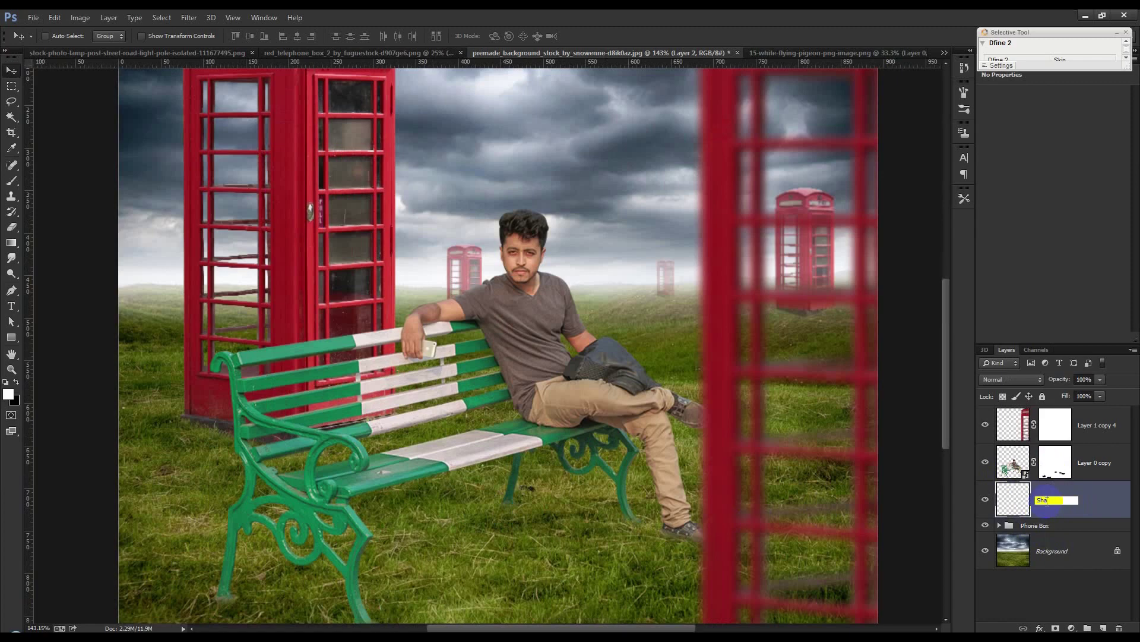
text(Shadow)
click(1125, 507)
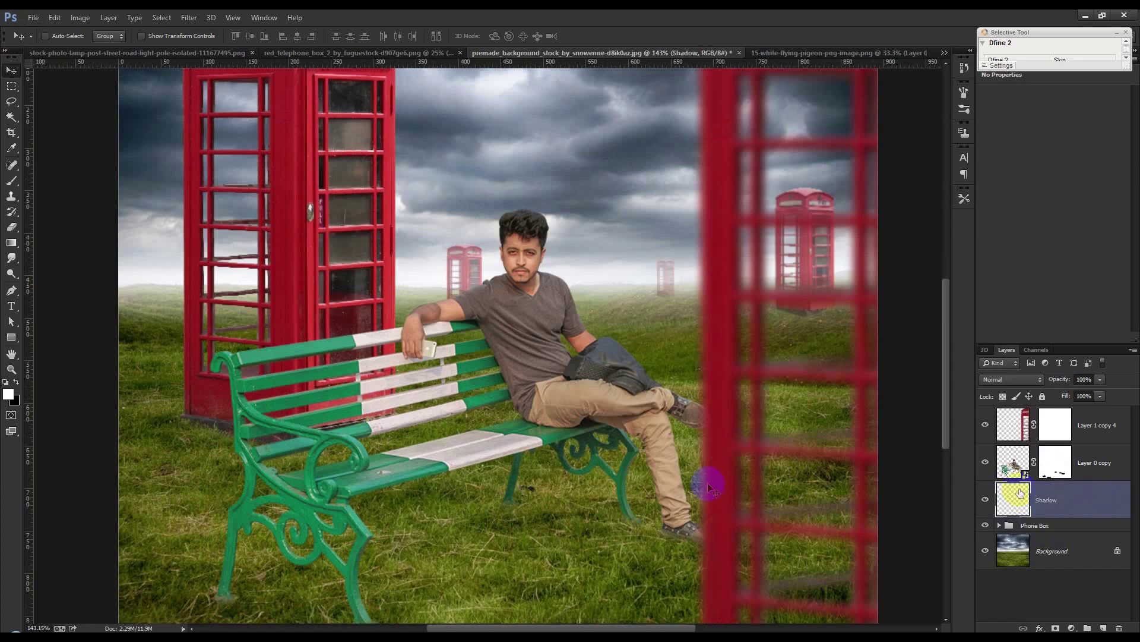
Step: Set up a soft black brush with a size of 57 px and 0% hardness
click(12, 181)
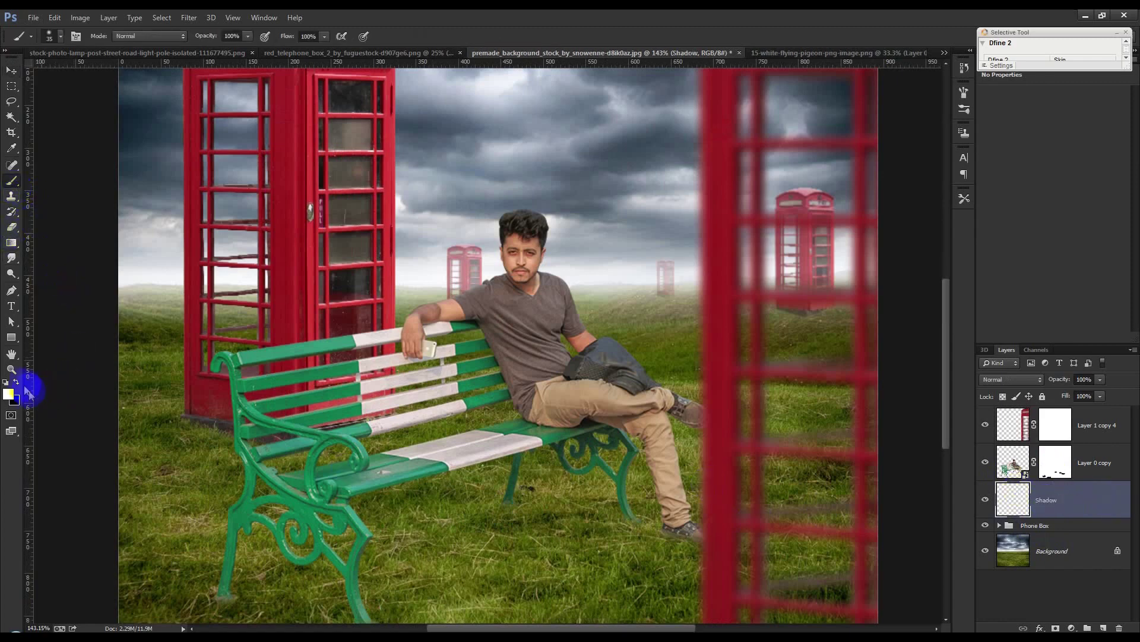
right_click(354, 335)
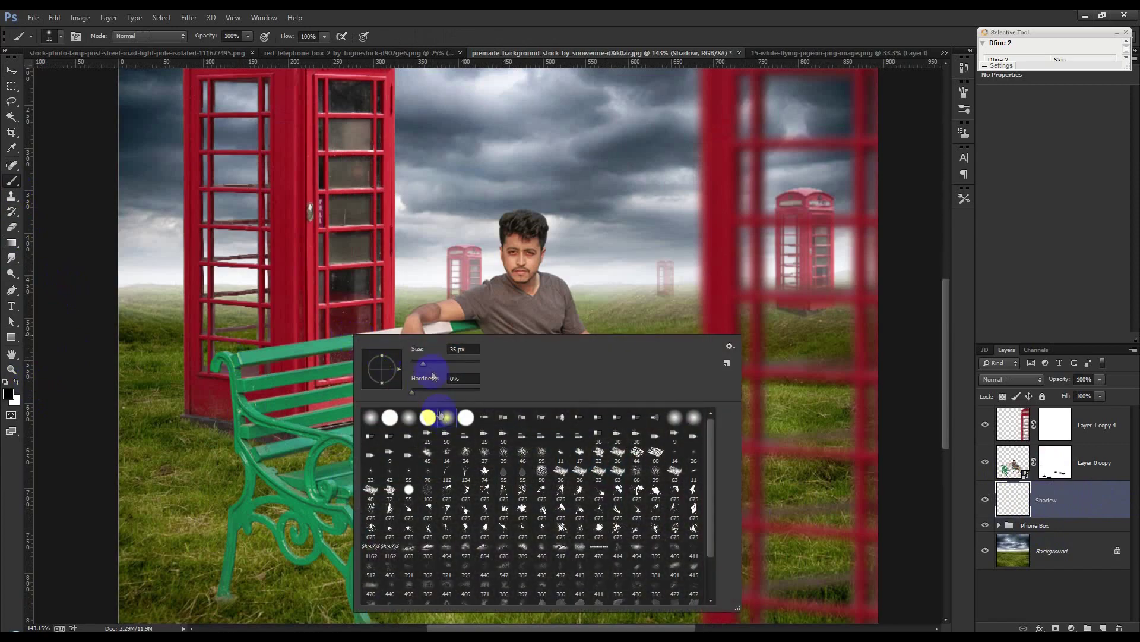
text(57)
key(Return)
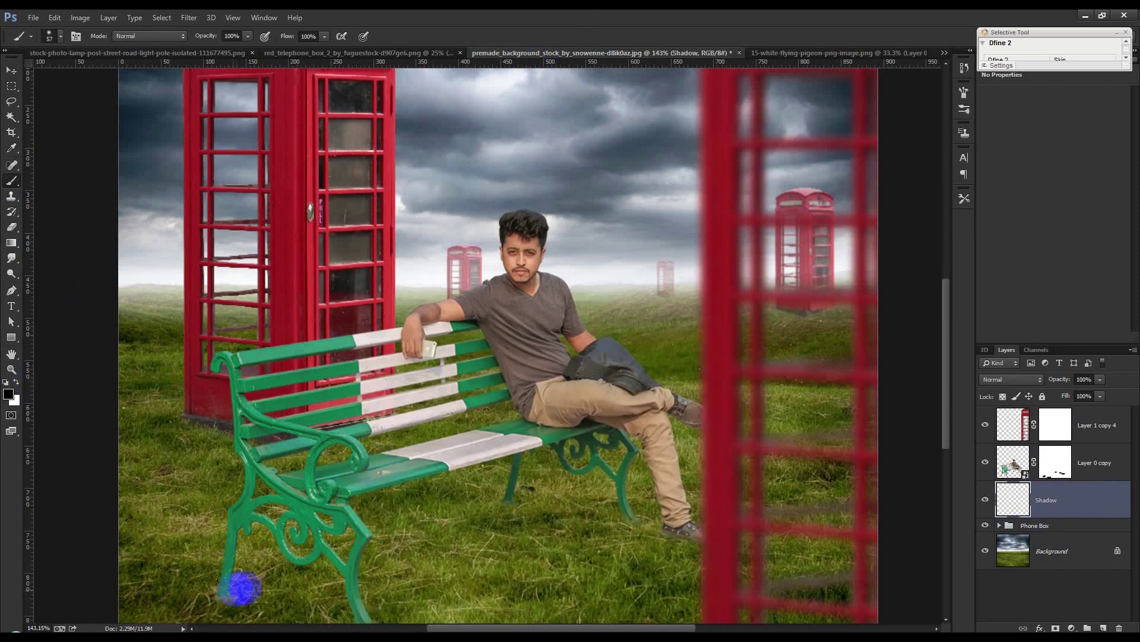
Step: Outline a crossed shape between the four bench feet with the Polygonal Lasso and fill it with black on the Shadow layer
scroll(240, 588, down, 3)
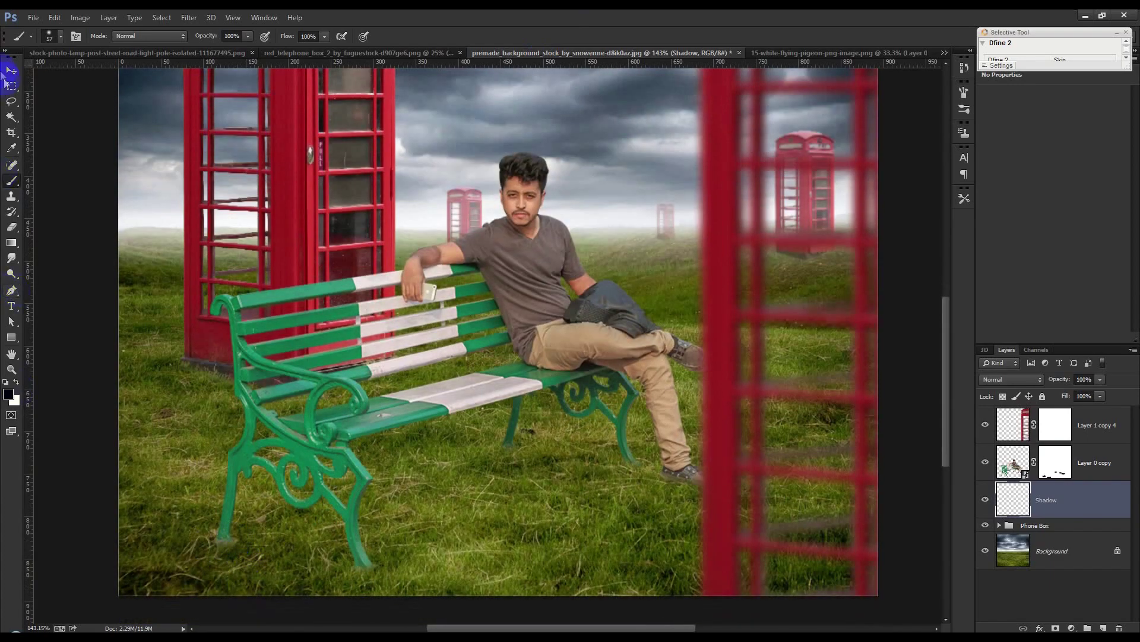
drag(9, 110, 45, 117)
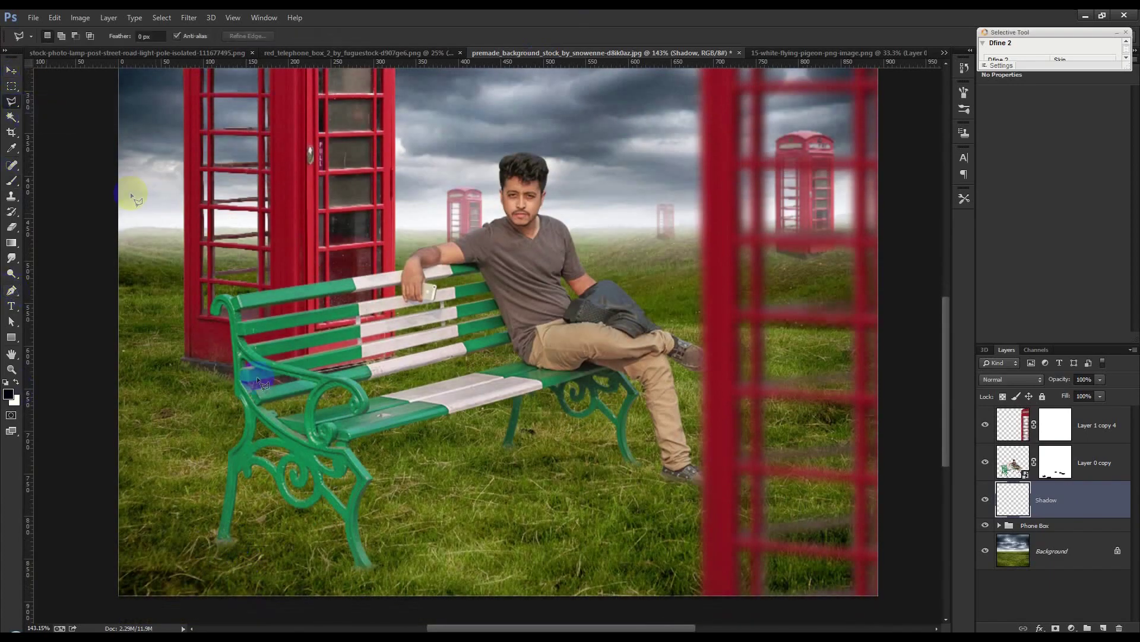
click(218, 537)
click(428, 505)
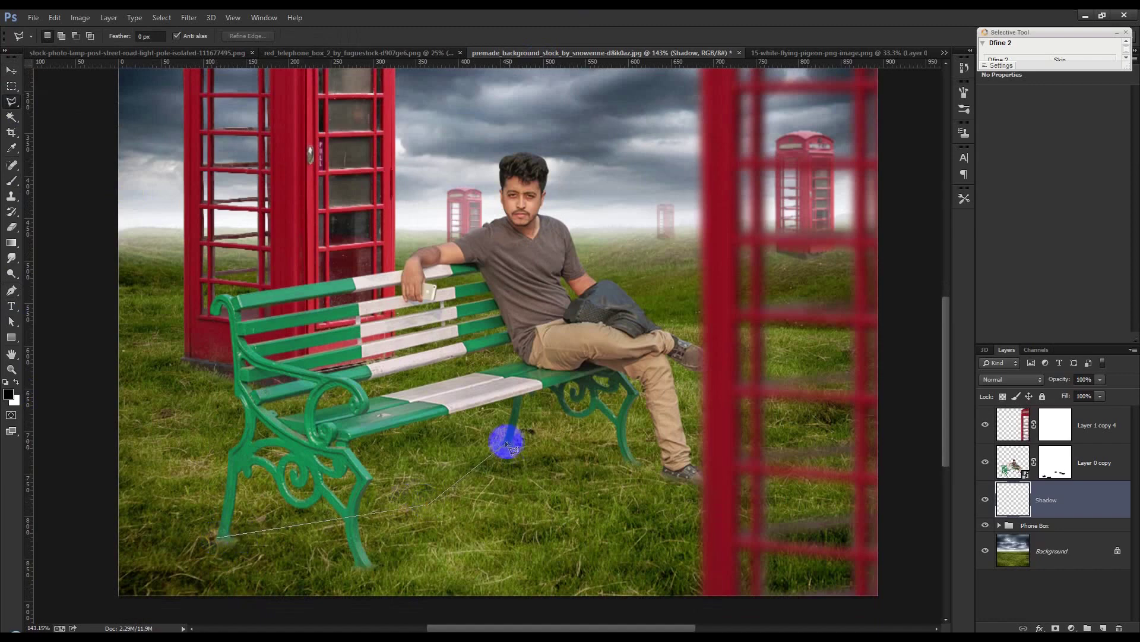
click(510, 443)
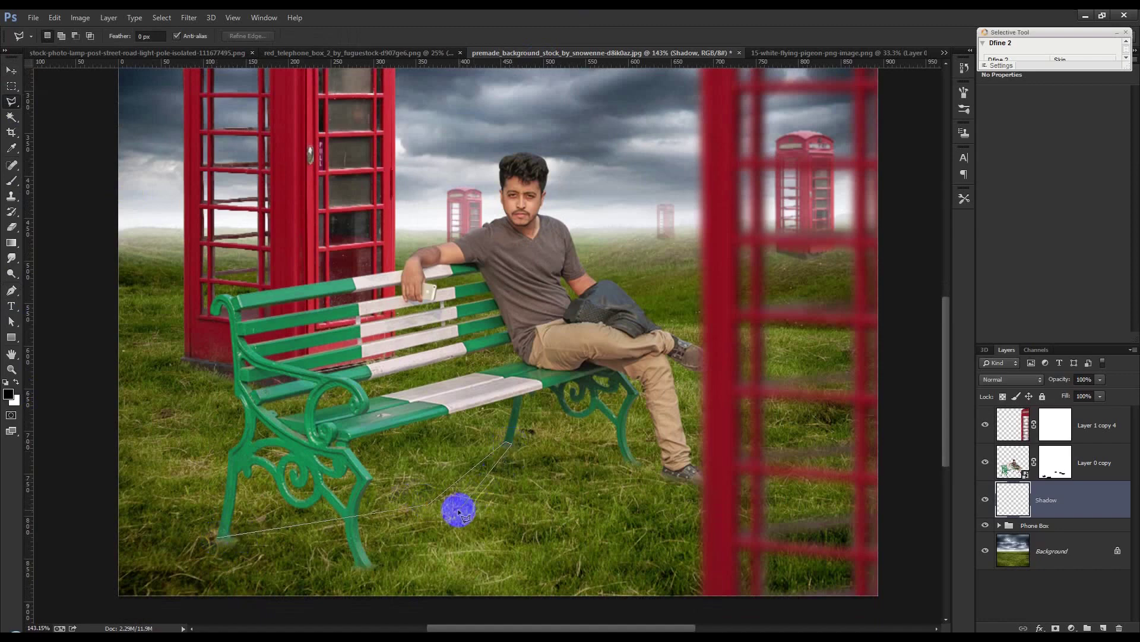
click(460, 508)
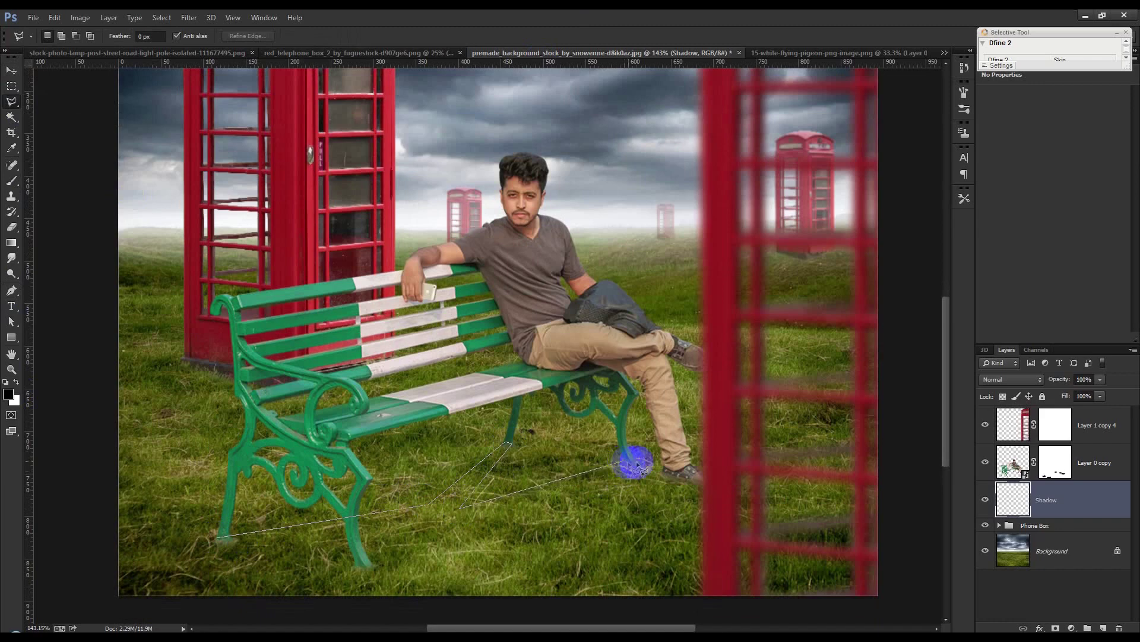
click(637, 463)
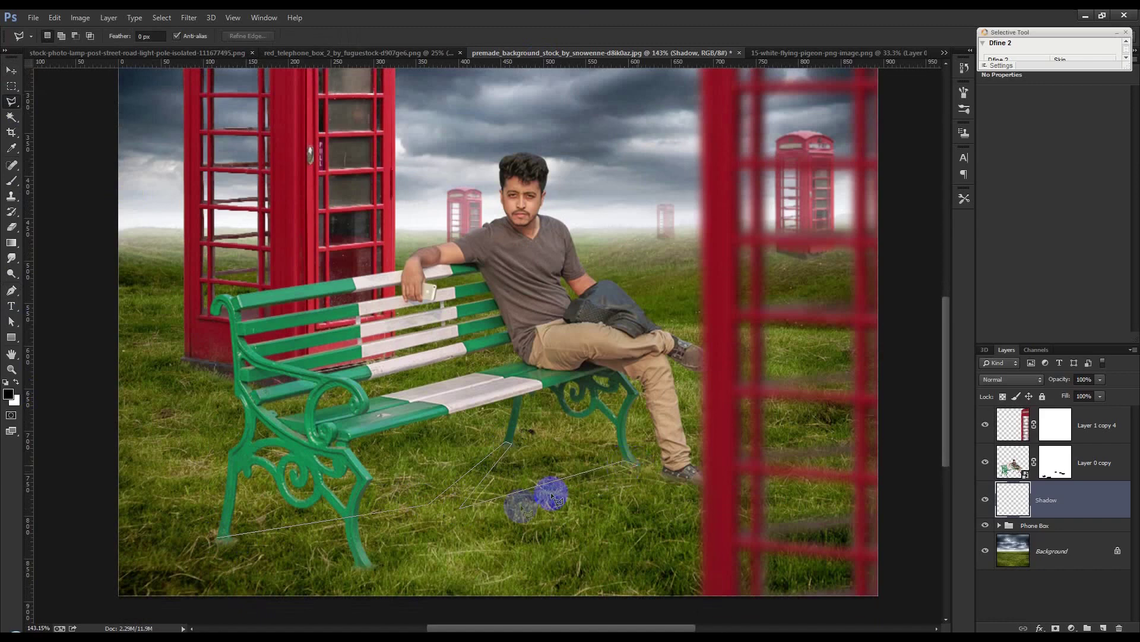
click(364, 567)
click(436, 515)
double_click(218, 540)
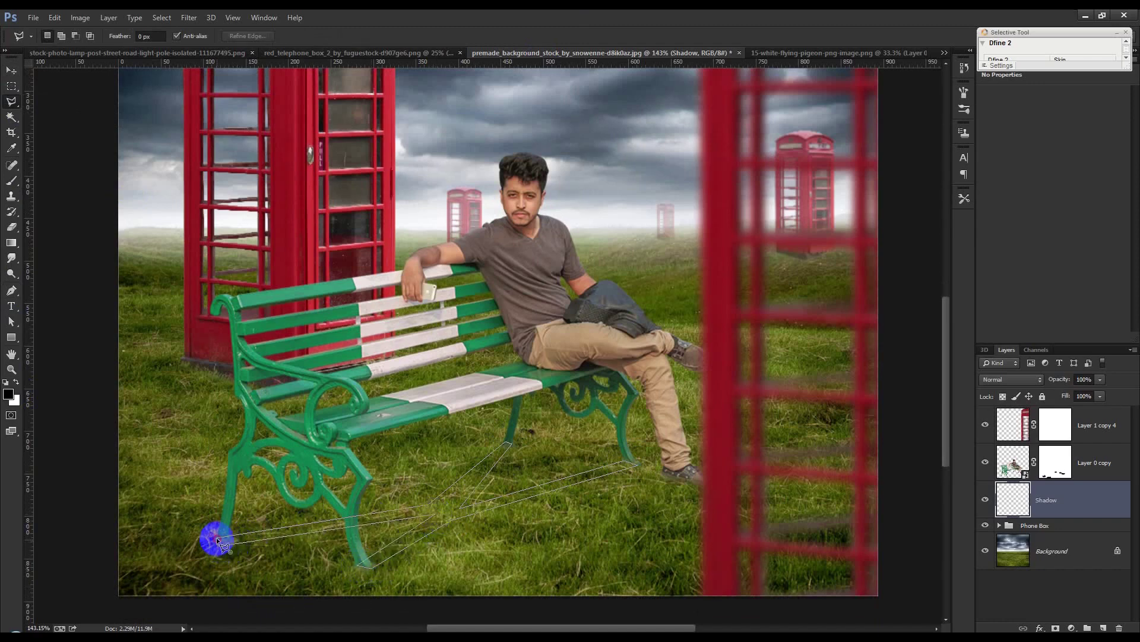
key(alt+BackSpace)
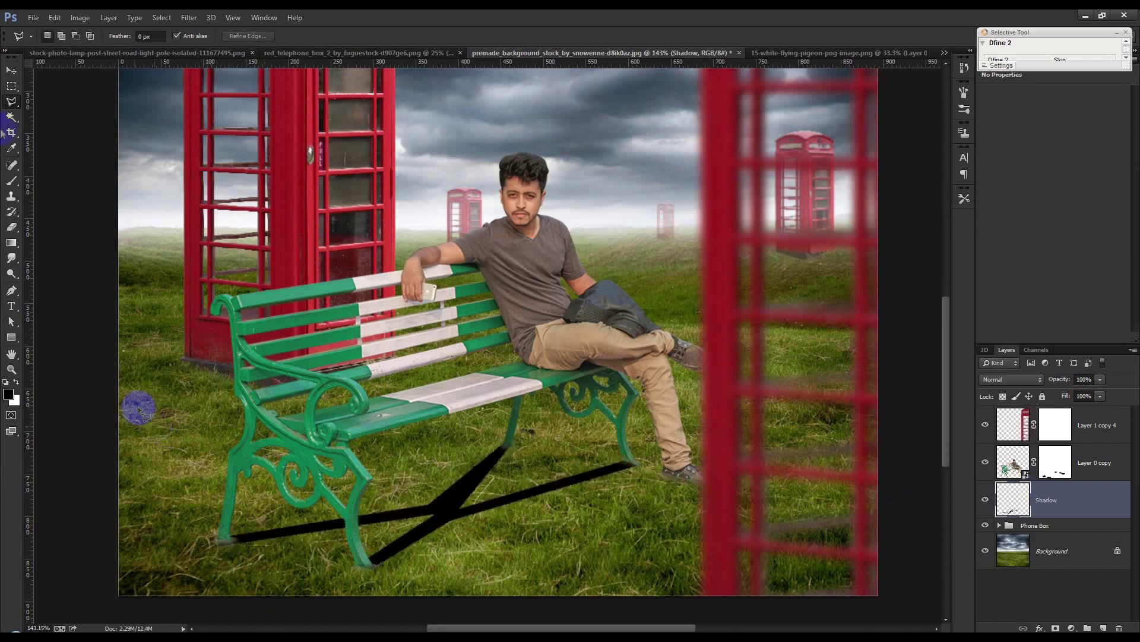
Step: Apply a Gaussian Blur to the crossed shadow and lower the Shadow layer's opacity to 56%
click(188, 18)
mouse_move(196, 166)
click(376, 254)
drag(894, 284, 901, 285)
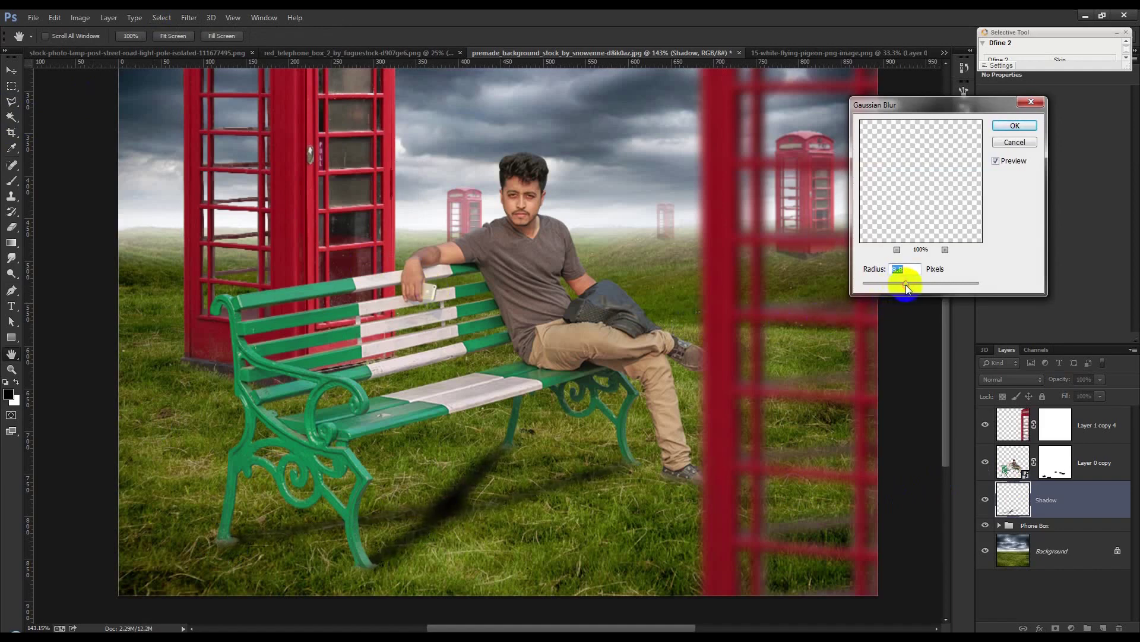
click(1015, 125)
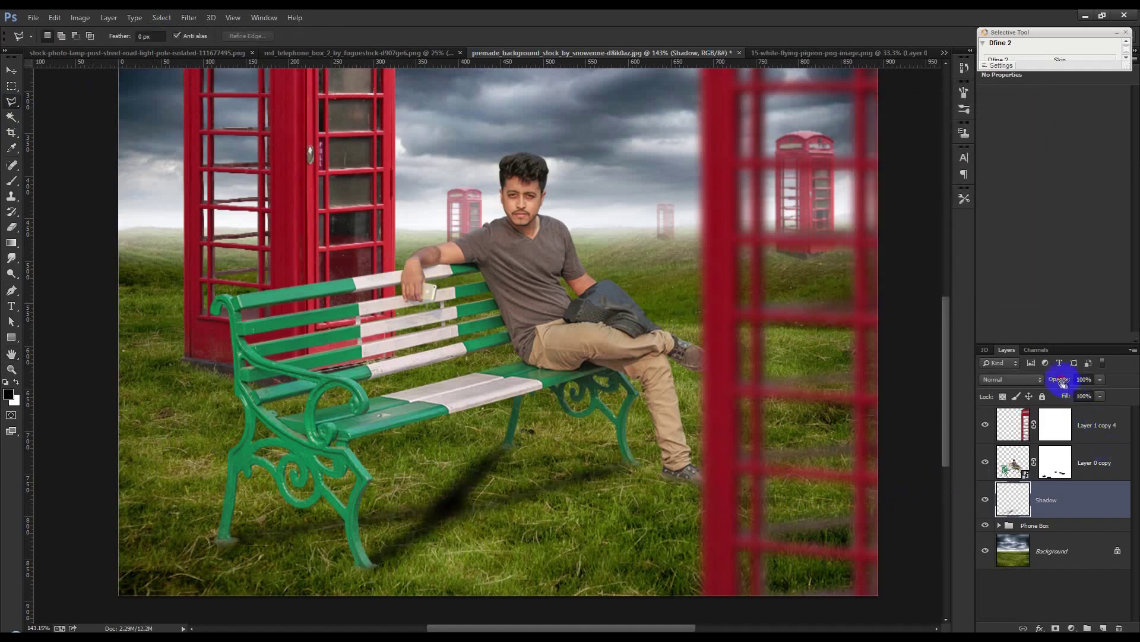
drag(1061, 383, 1039, 382)
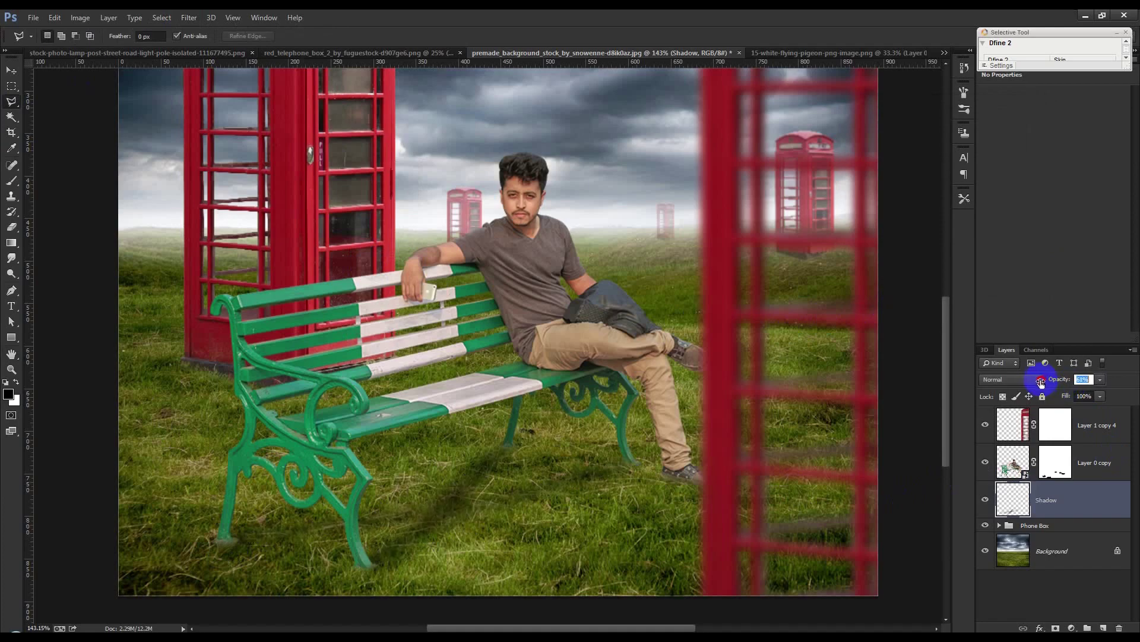
click(11, 70)
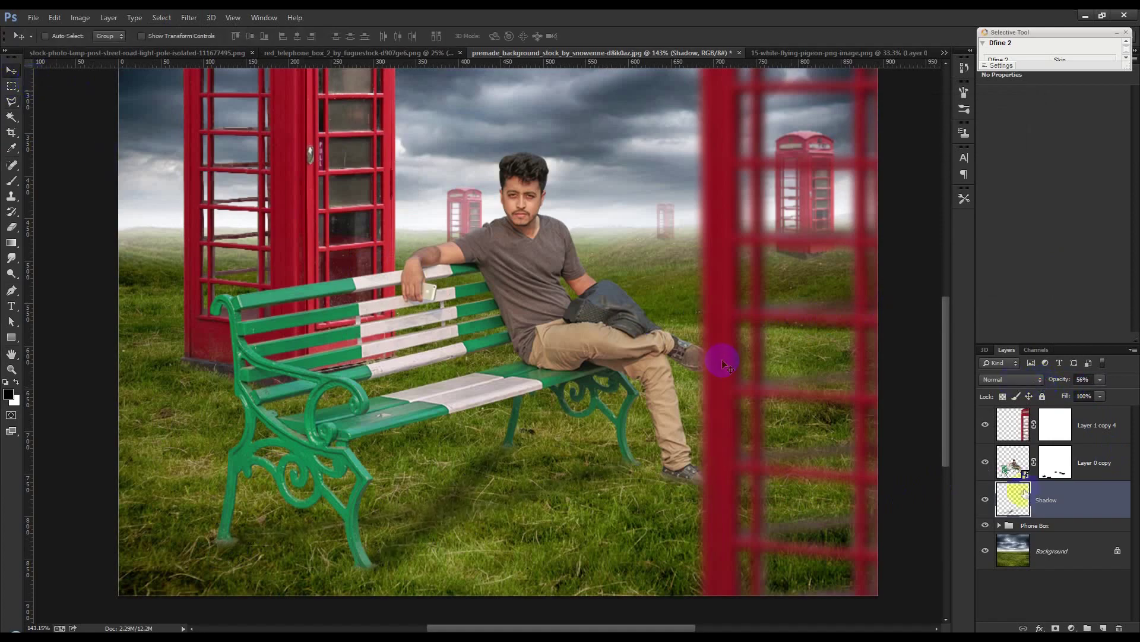
Step: Add a new layer above Shadow and paint one large soft black spot behind the bench with an enlarged brush
click(1103, 628)
scroll(101, 219, down, 1)
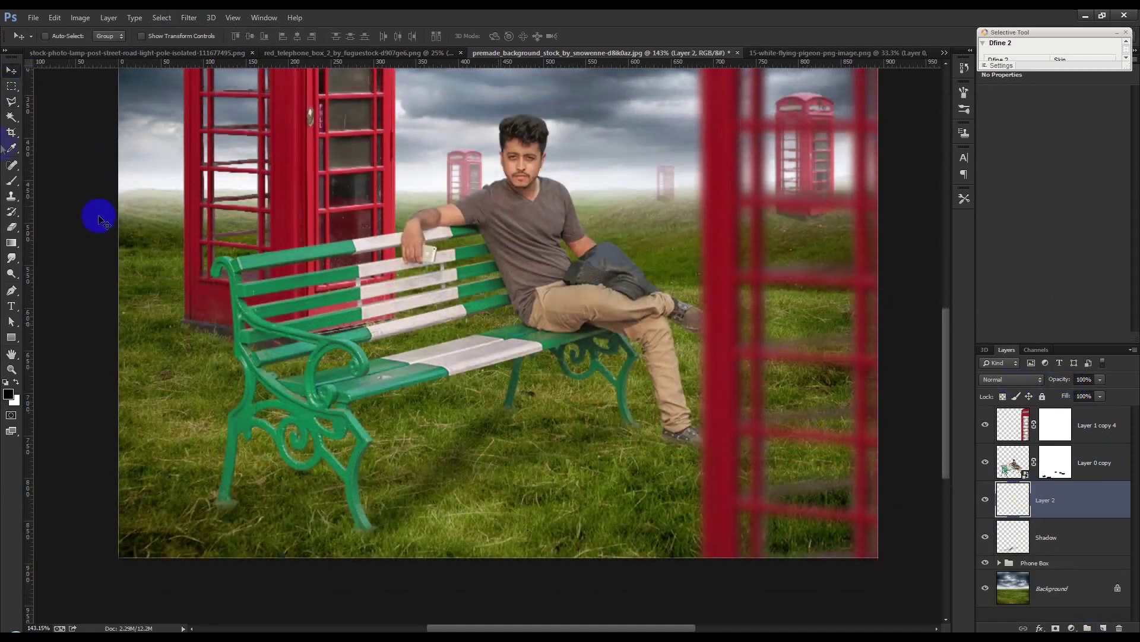
click(11, 181)
key(bracketright)
key(bracketright)
key(bracketright)
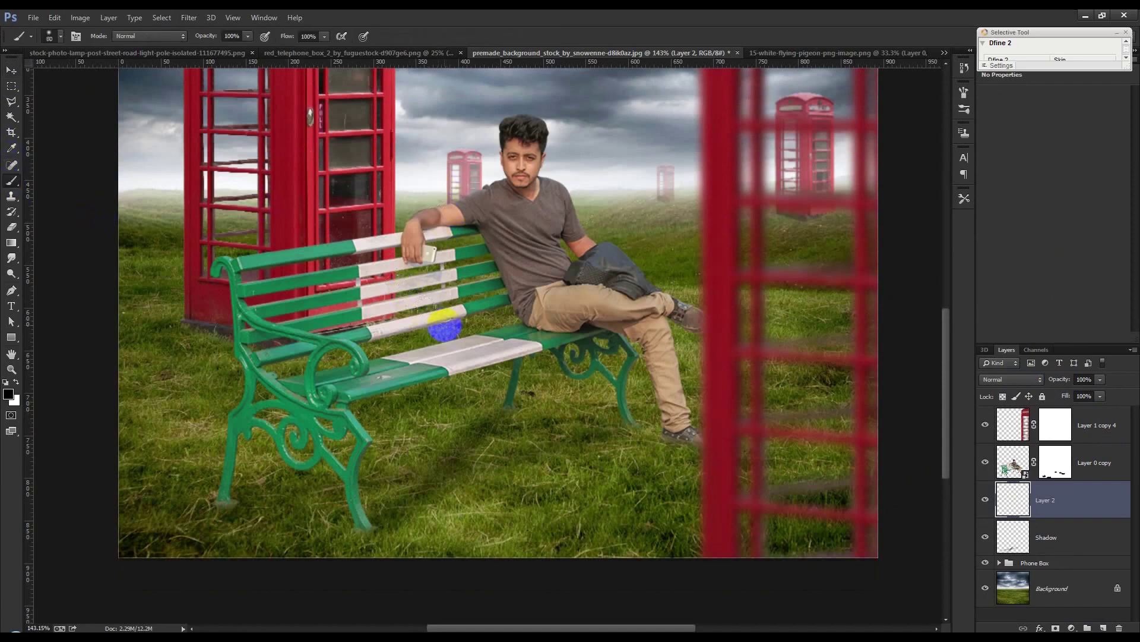
key(bracketright)
click(449, 325)
Step: Transform the black spot into a wide, flat, tilted ellipse and place it on the grass beneath the bench seat
key(ctrl+t)
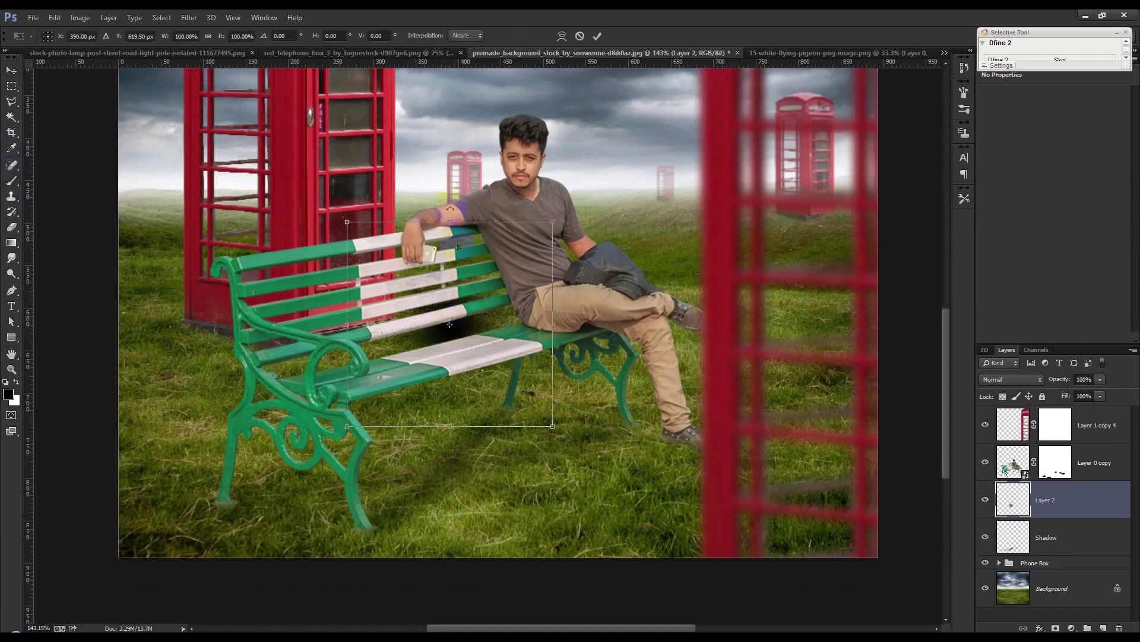
drag(450, 215, 458, 387)
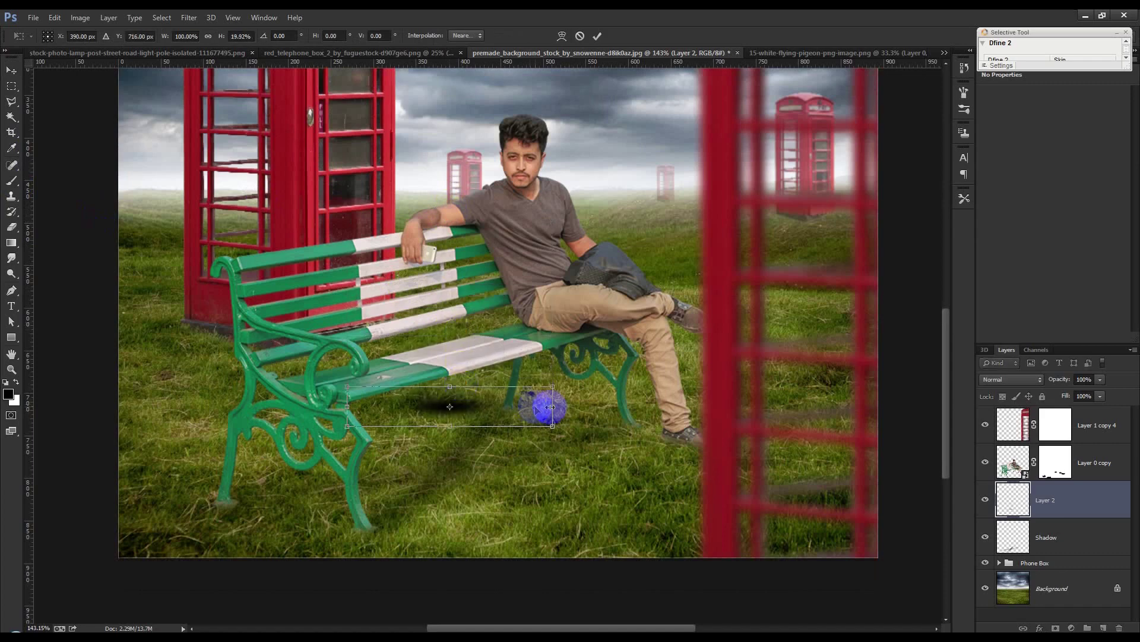
drag(553, 423, 616, 440)
drag(716, 415, 703, 339)
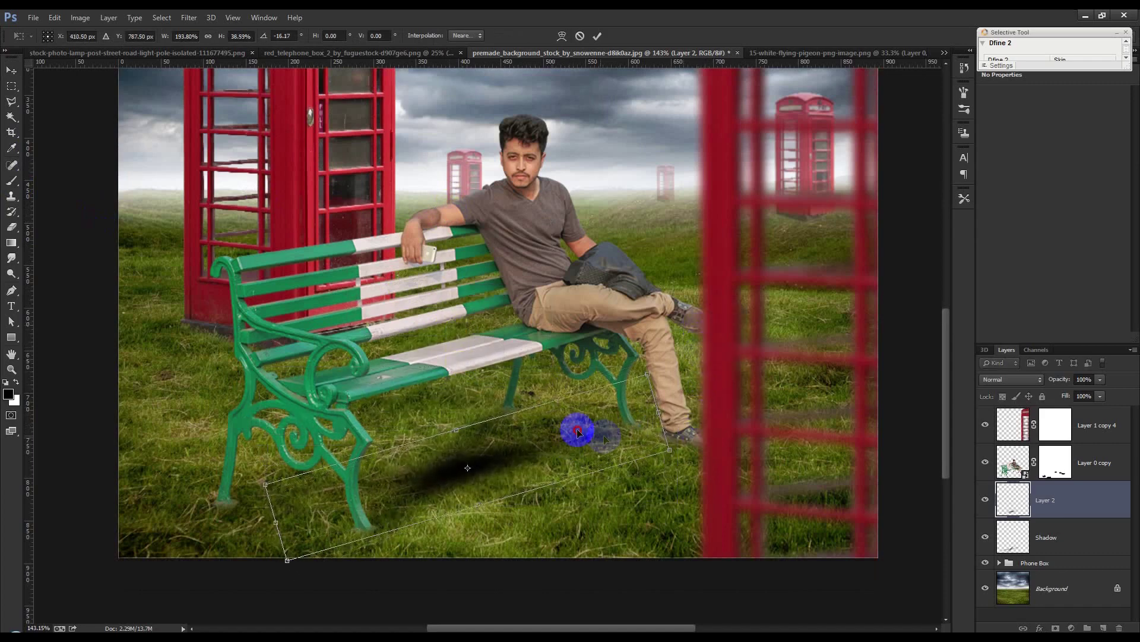
drag(593, 433, 586, 406)
drag(629, 362, 675, 301)
drag(627, 395, 600, 394)
key(Return)
Step: Lower the elliptical shadow layer's opacity to 52% and scale it to about 156%, keeping it centred beneath the bench
key(b)
drag(1060, 379, 1027, 383)
click(10, 70)
key(ctrl+t)
drag(703, 555, 835, 599)
drag(753, 524, 777, 522)
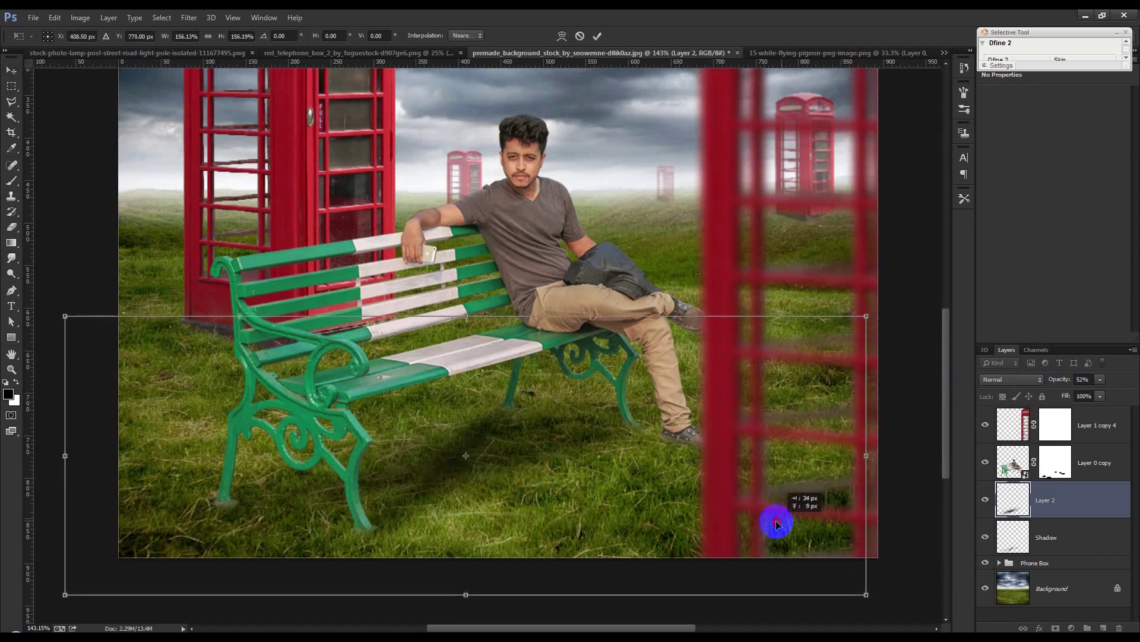
key(Return)
scroll(690, 398, down, 3)
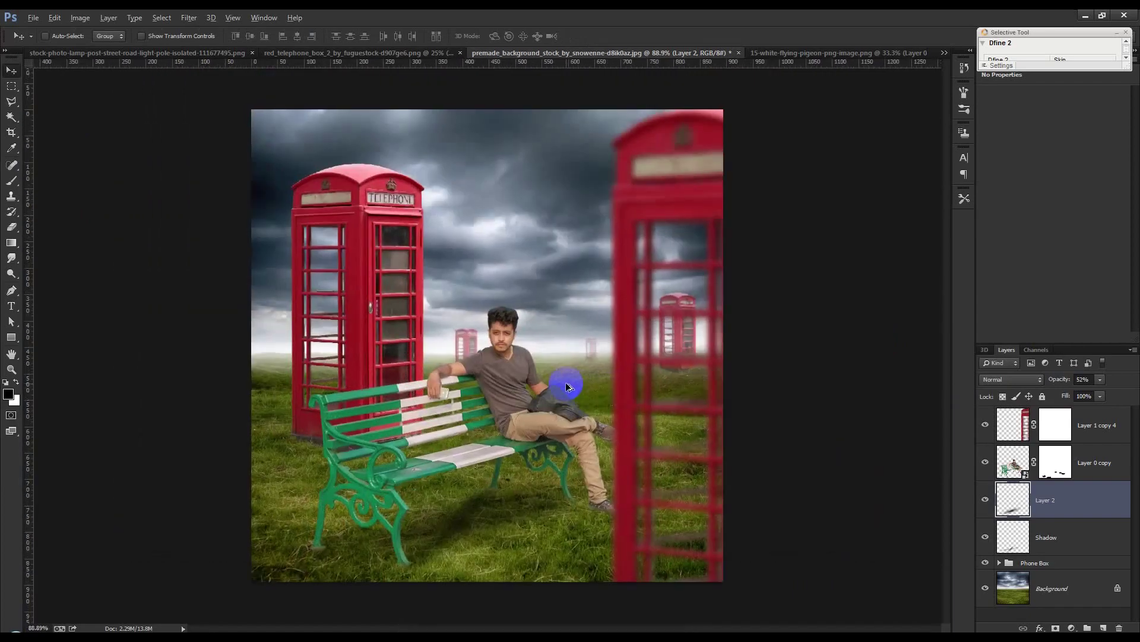
Step: Close the telephone box source image and bring the lamp post into the composite as a layer behind the bench and man
drag(561, 385, 482, 437)
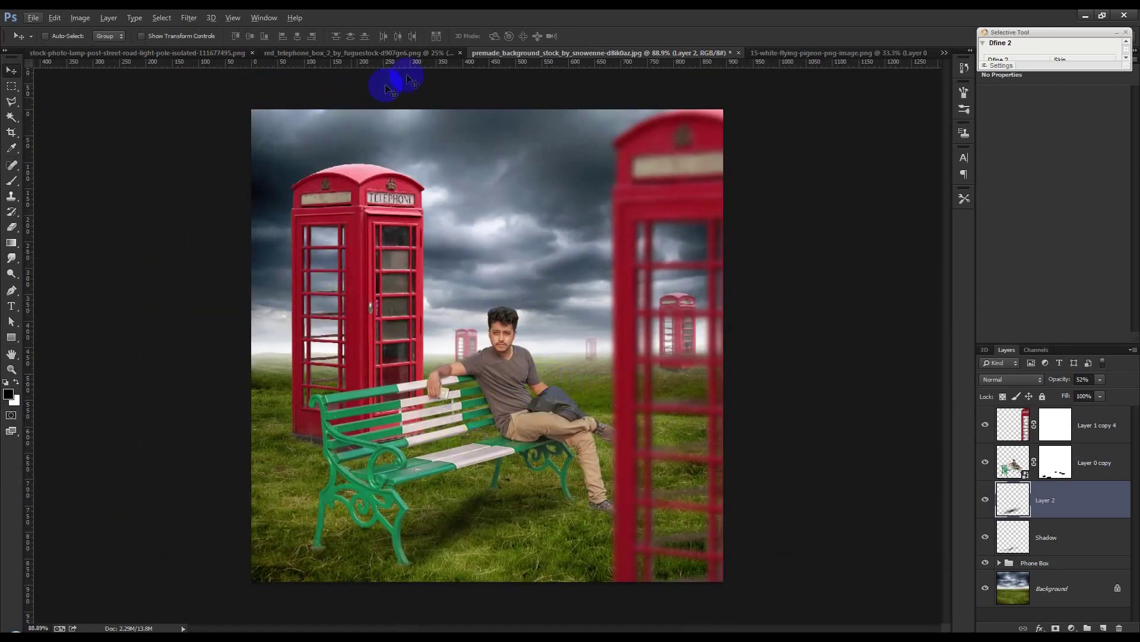
click(359, 53)
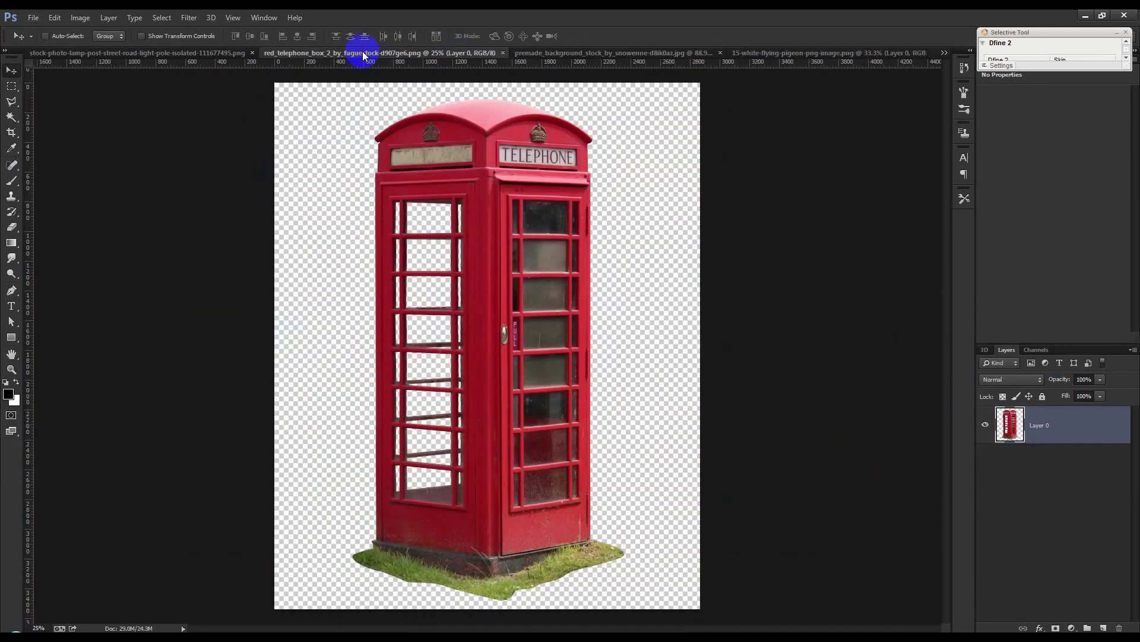
click(502, 53)
click(230, 53)
drag(754, 113, 790, 117)
drag(522, 212, 636, 186)
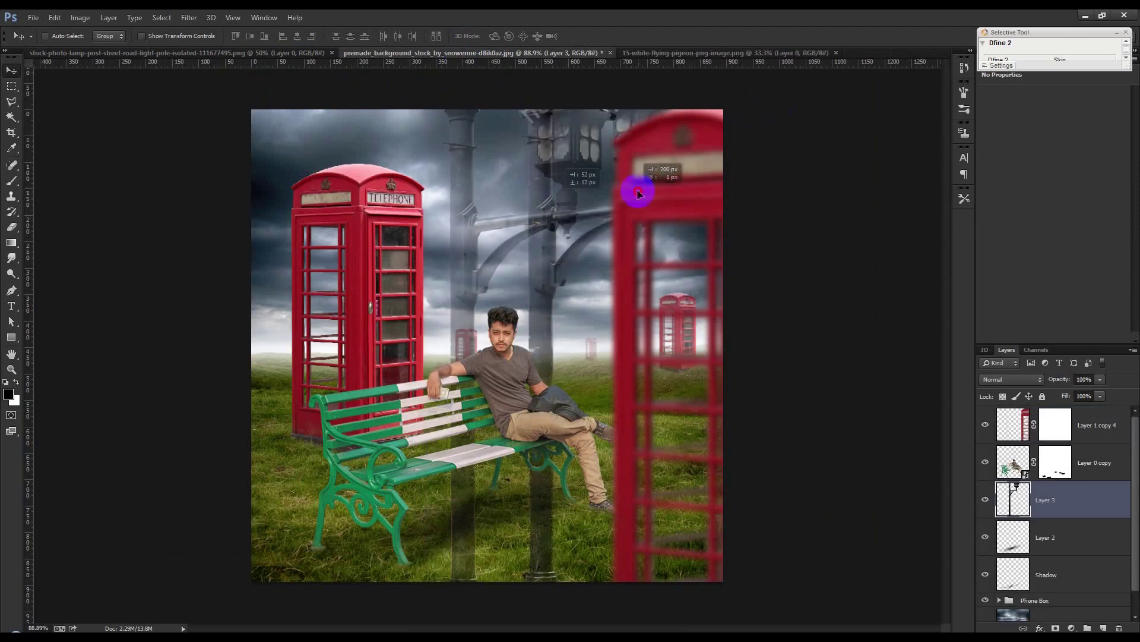
Step: Scale the lamp post down to 34% and move it behind the man on the bench
key(ctrl+t)
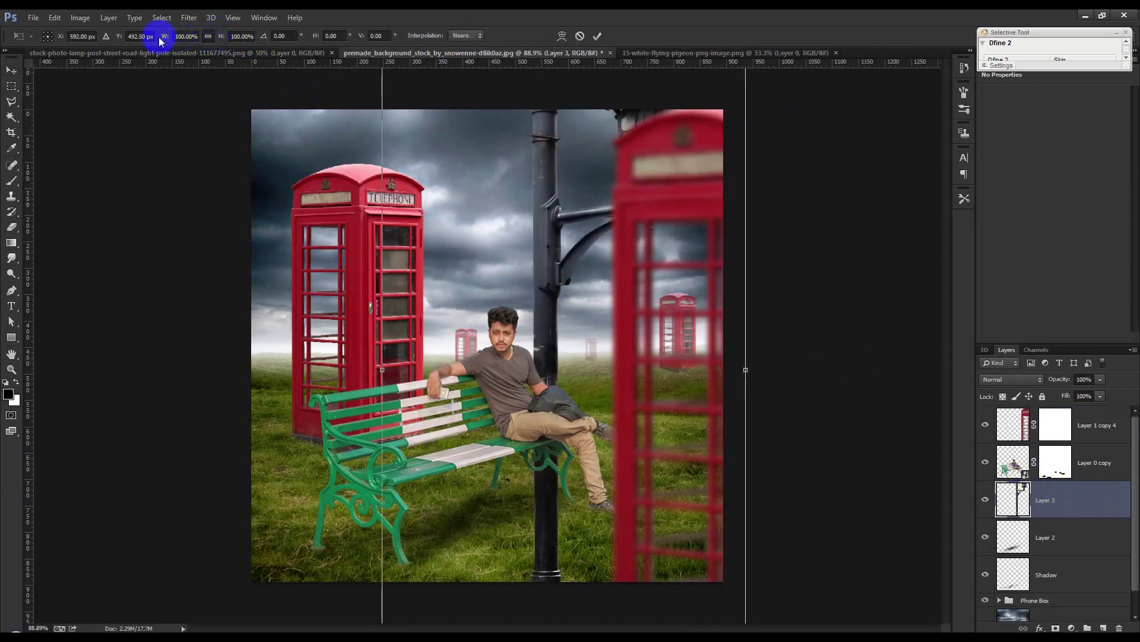
drag(163, 39, 126, 44)
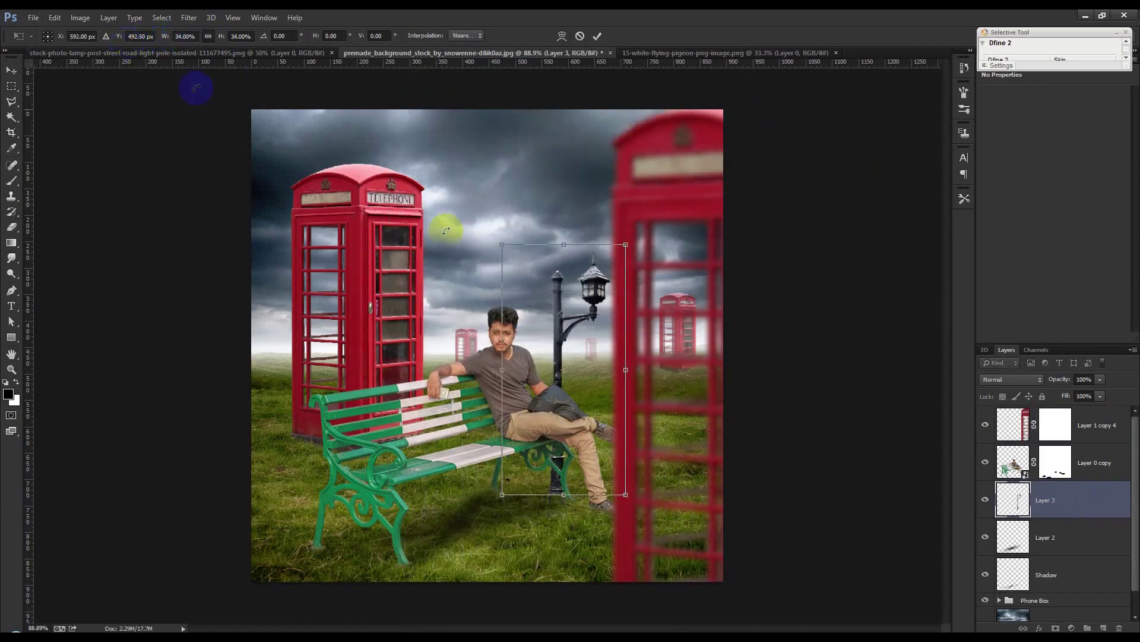
drag(596, 350, 525, 312)
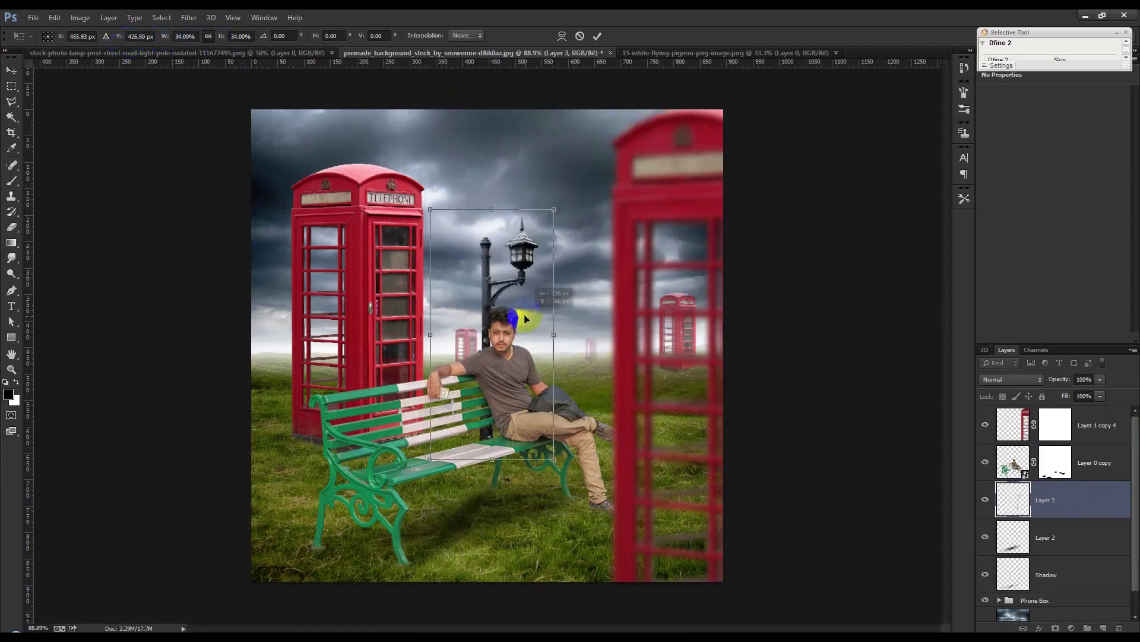
Step: Flip the lamp post horizontally, enlarge it to about 45% and place it between the man and the blurred telephone box
right_click(525, 312)
click(589, 498)
drag(513, 369, 579, 379)
drag(621, 219, 601, 240)
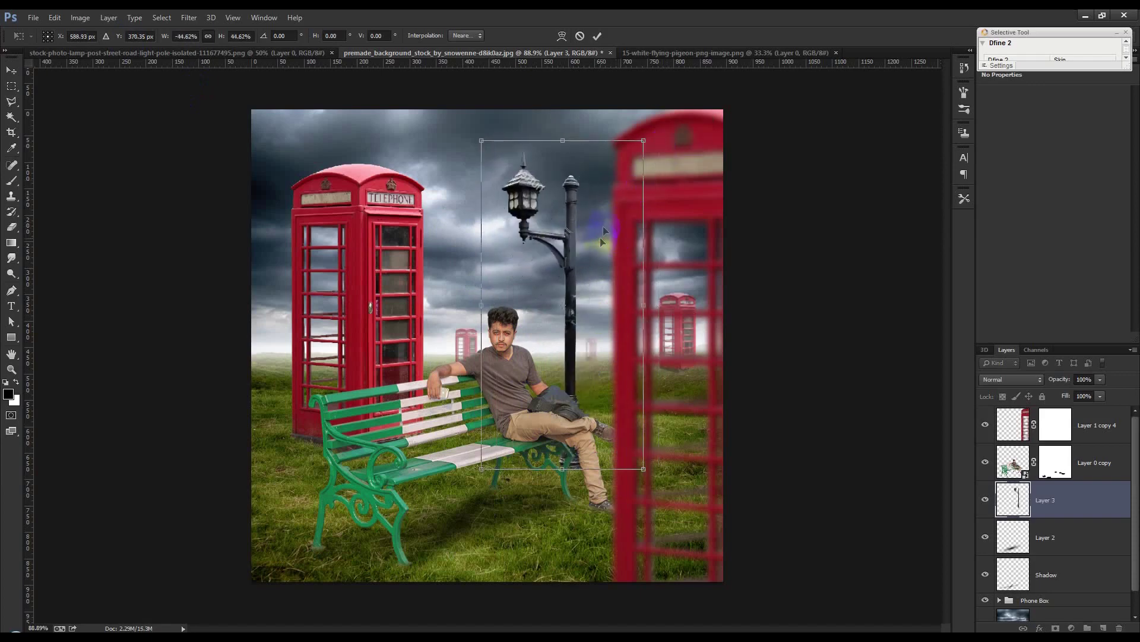
click(611, 204)
click(600, 36)
Step: Add a layer mask to the lamp post and paint out the bottom edge of its base with a small black brush
scroll(588, 487, up, 6)
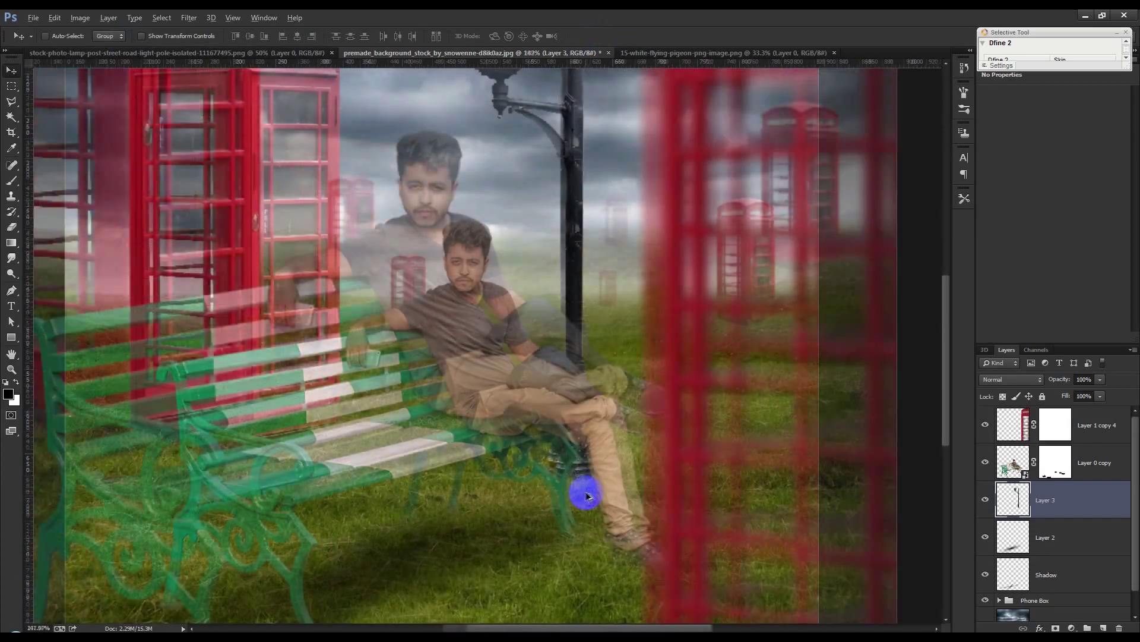
click(1056, 628)
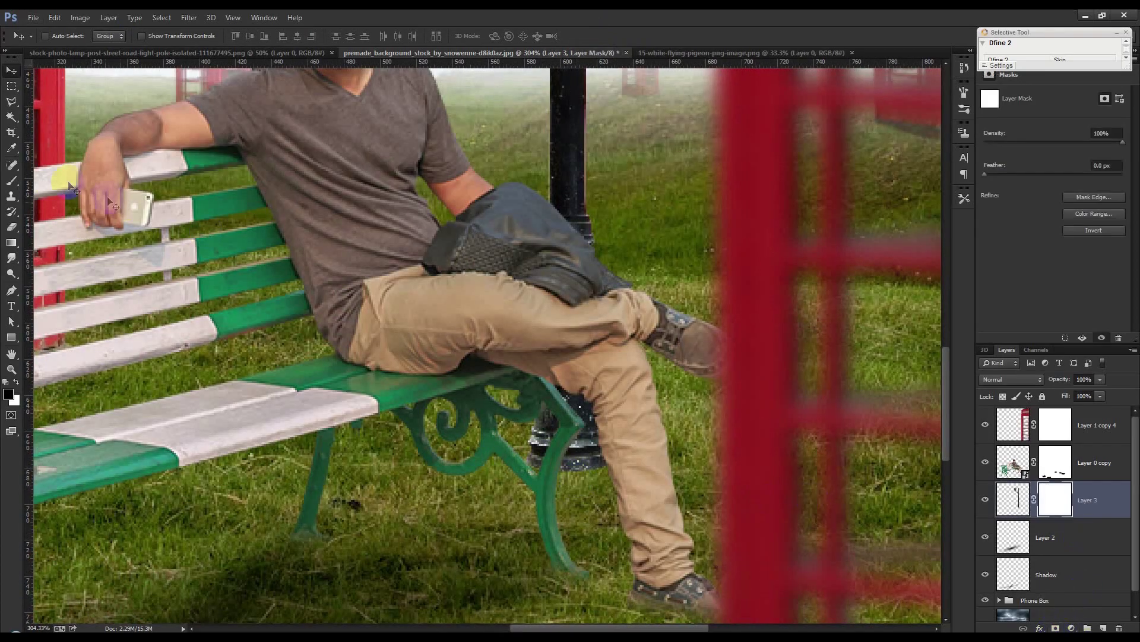
click(12, 181)
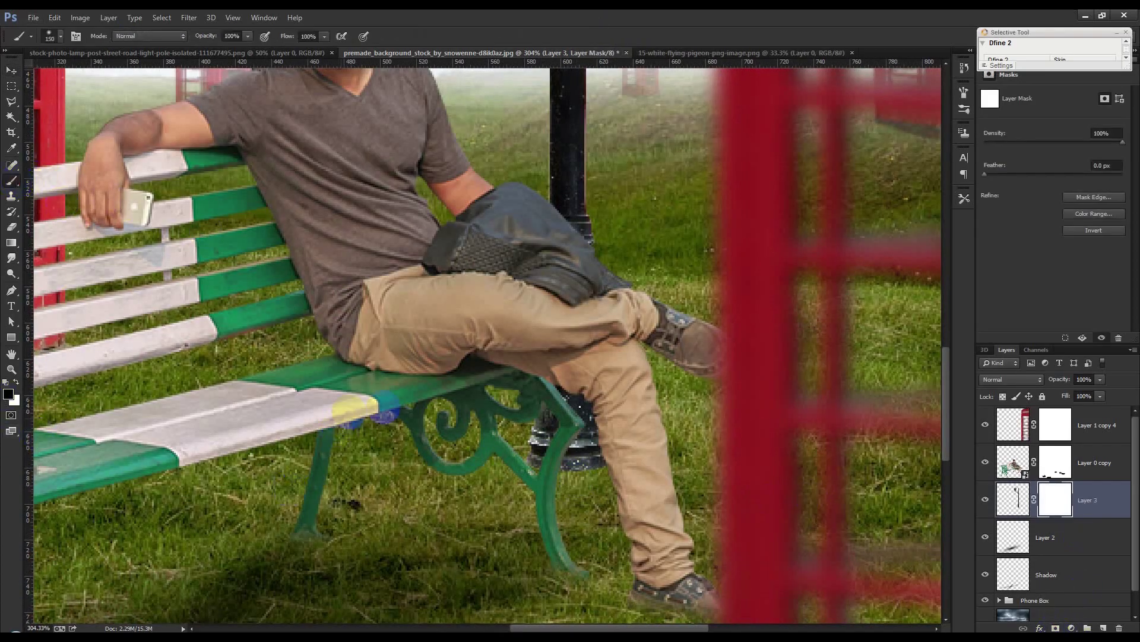
key(bracketleft)
mouse_move(555, 483)
mouse_down()
mouse_move(588, 489)
mouse_move(623, 473)
mouse_up()
key(ctrl+0)
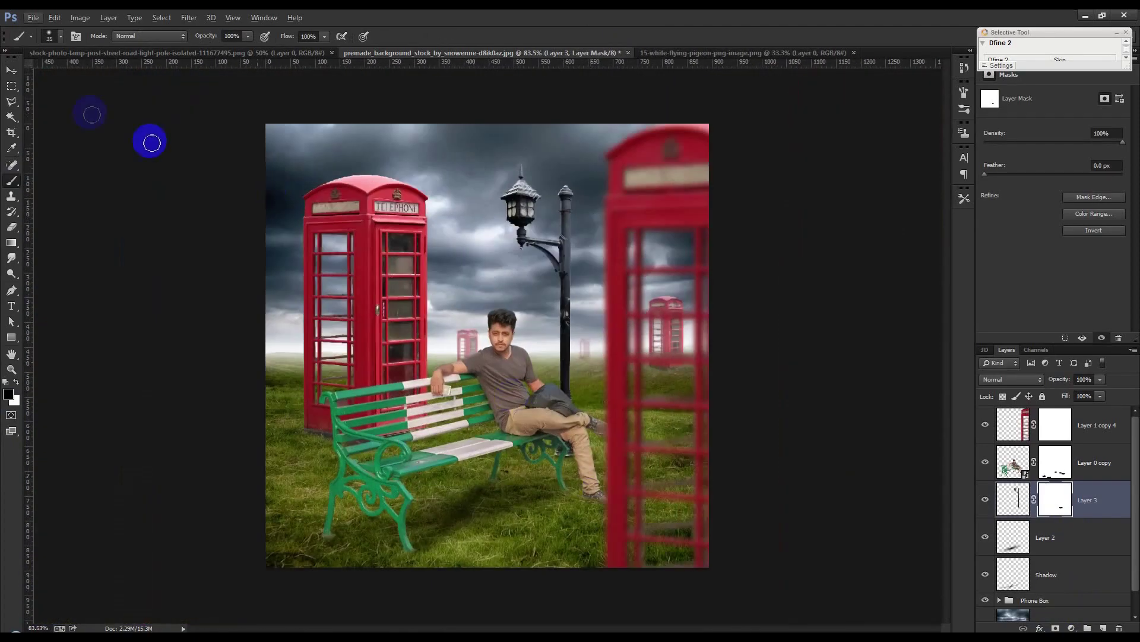
Step: Shift the lamp post slightly to the left behind the man
click(11, 70)
drag(613, 312, 608, 314)
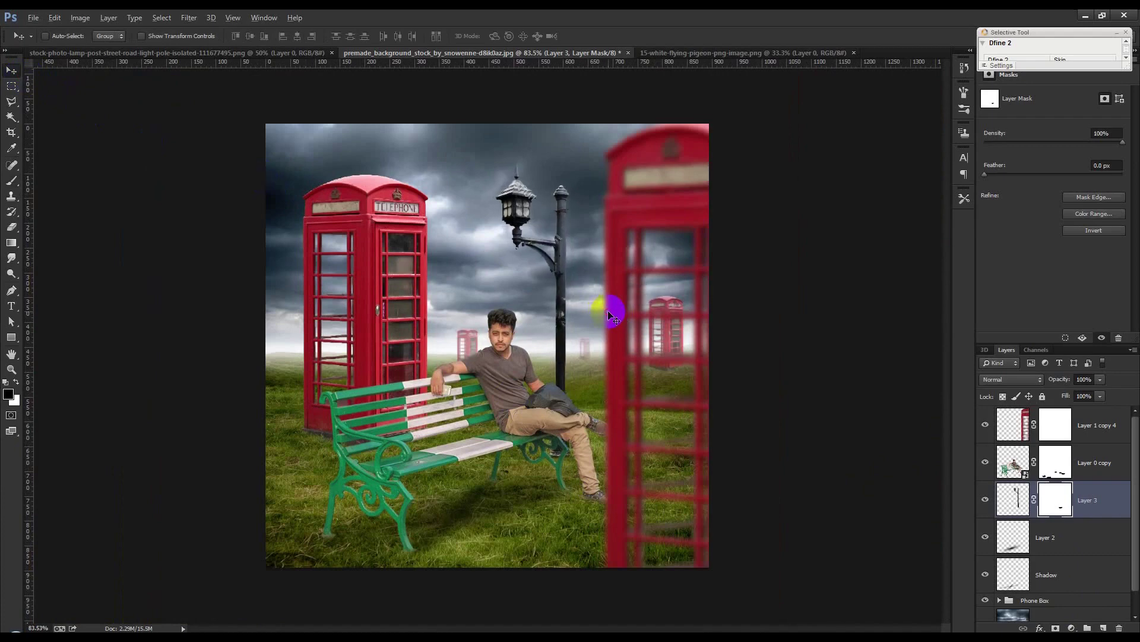
scroll(603, 315, up, 1)
Step: Close the lamp post source image, bring the white pigeon into the composite and convert its layer to a smart object
click(219, 53)
click(331, 52)
click(497, 53)
drag(517, 248, 437, 285)
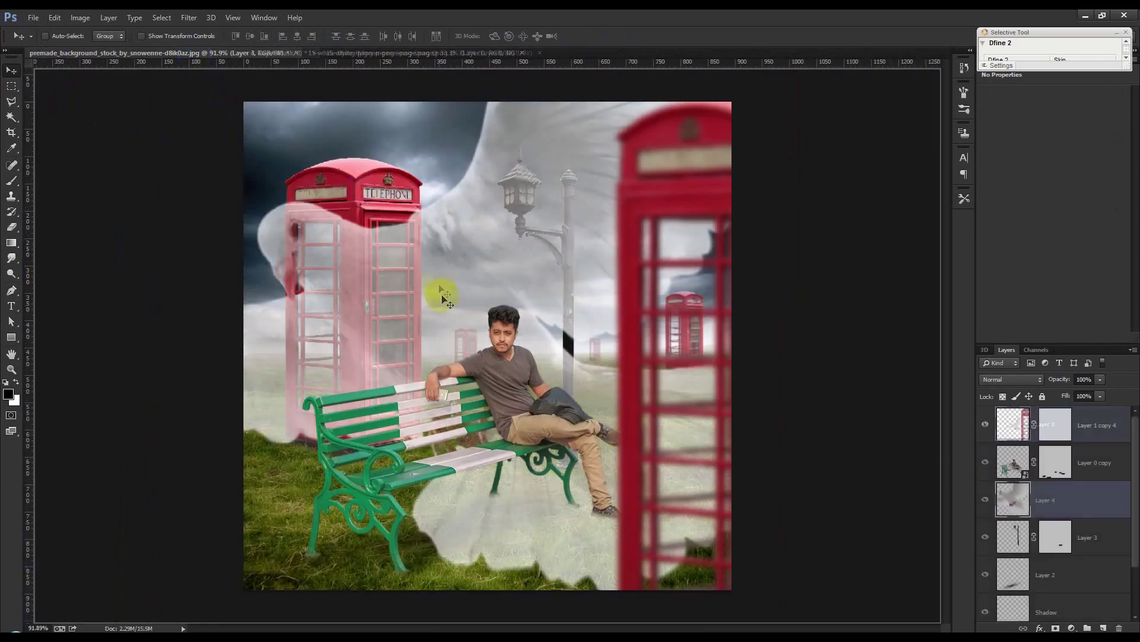
right_click(1057, 502)
click(947, 227)
Step: Scale the pigeon down to about 5%, flip and rotate it, and place it in the sky just beside the large sharp telephone box
key(ctrl+t)
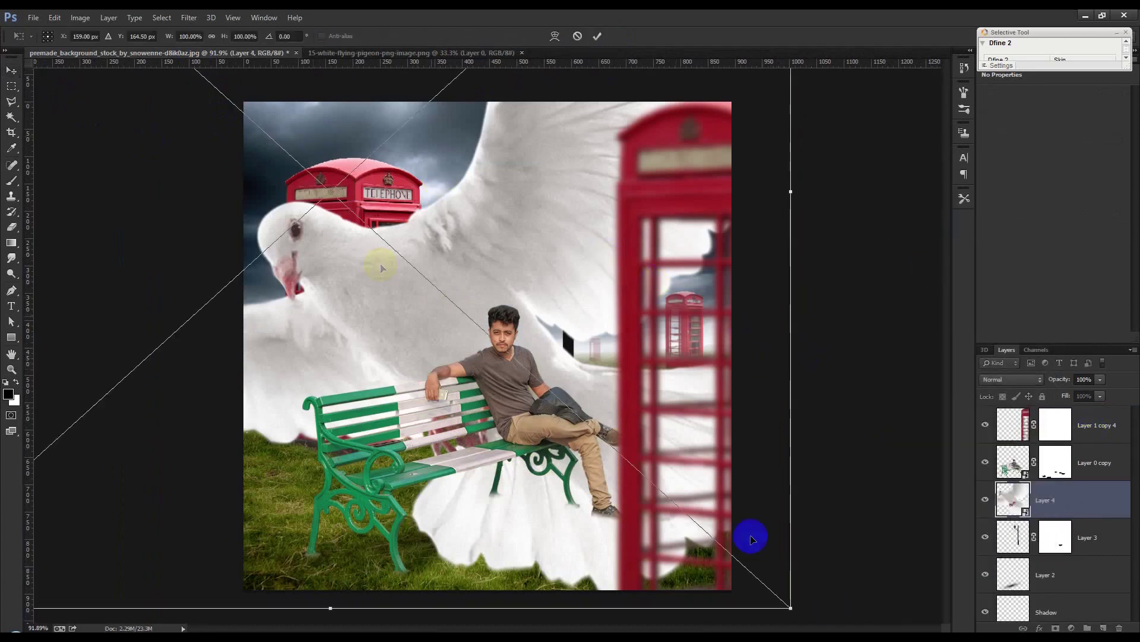
drag(790, 607, 356, 237)
right_click(346, 230)
click(385, 397)
drag(350, 213, 489, 289)
drag(510, 233, 474, 238)
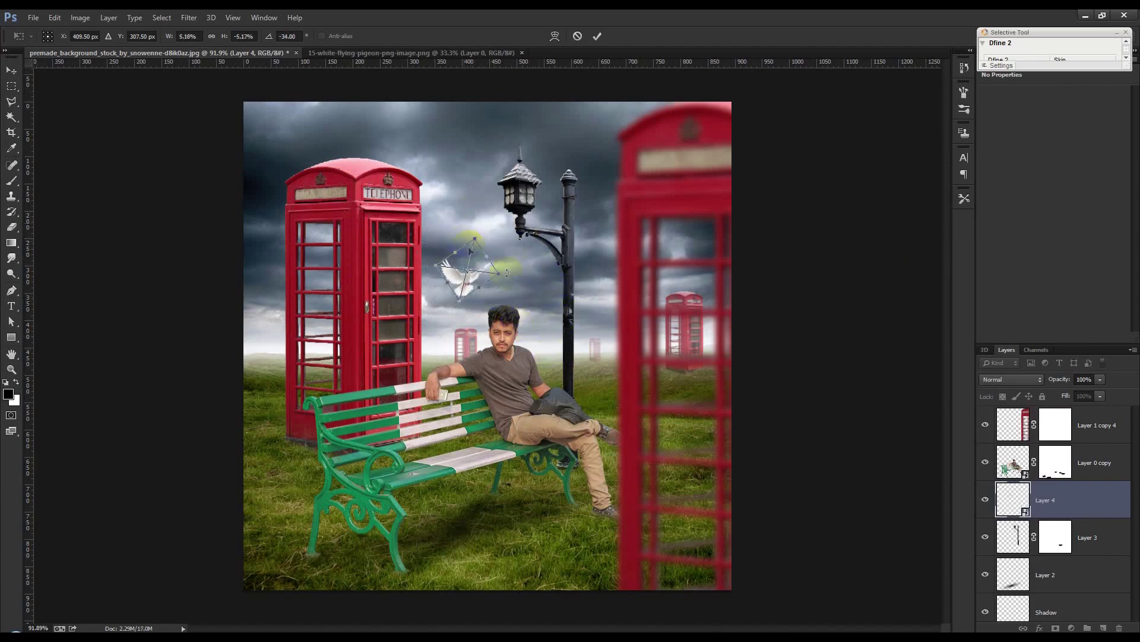
key(Return)
drag(526, 290, 490, 298)
click(1009, 498)
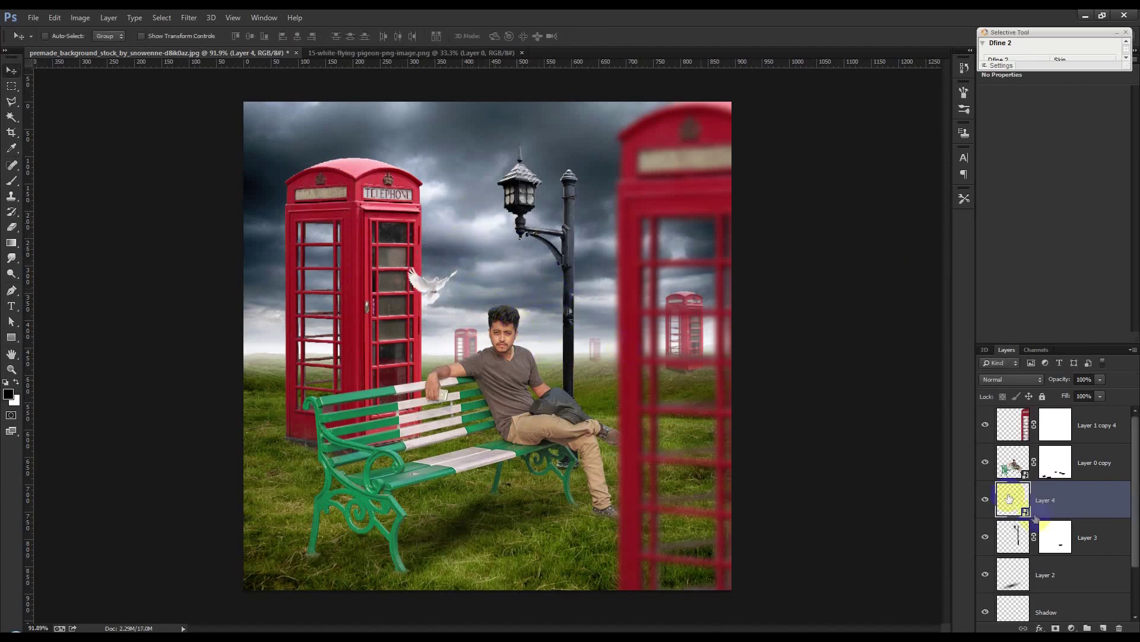
Step: Select the large sharp telephone box, Layer 1 in the Phone Box group, scale it down slightly and move it left toward the canvas edge
scroll(1095, 523, down, 2)
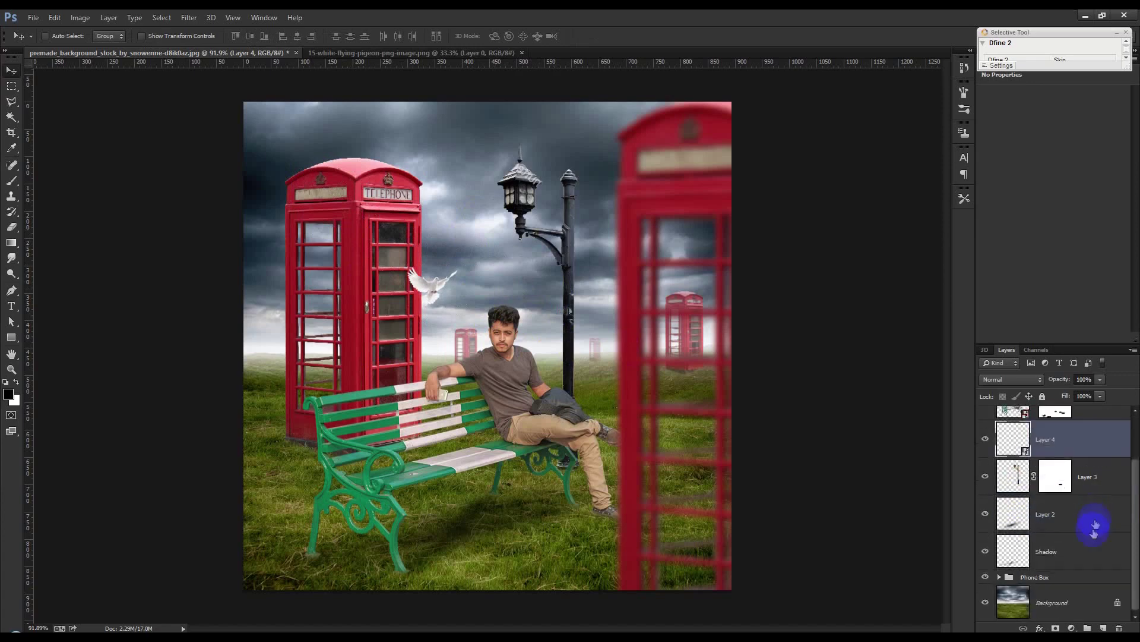
click(1000, 577)
click(1099, 569)
drag(599, 410, 580, 410)
key(ctrl+t)
drag(424, 159, 401, 182)
drag(361, 254, 356, 256)
key(Return)
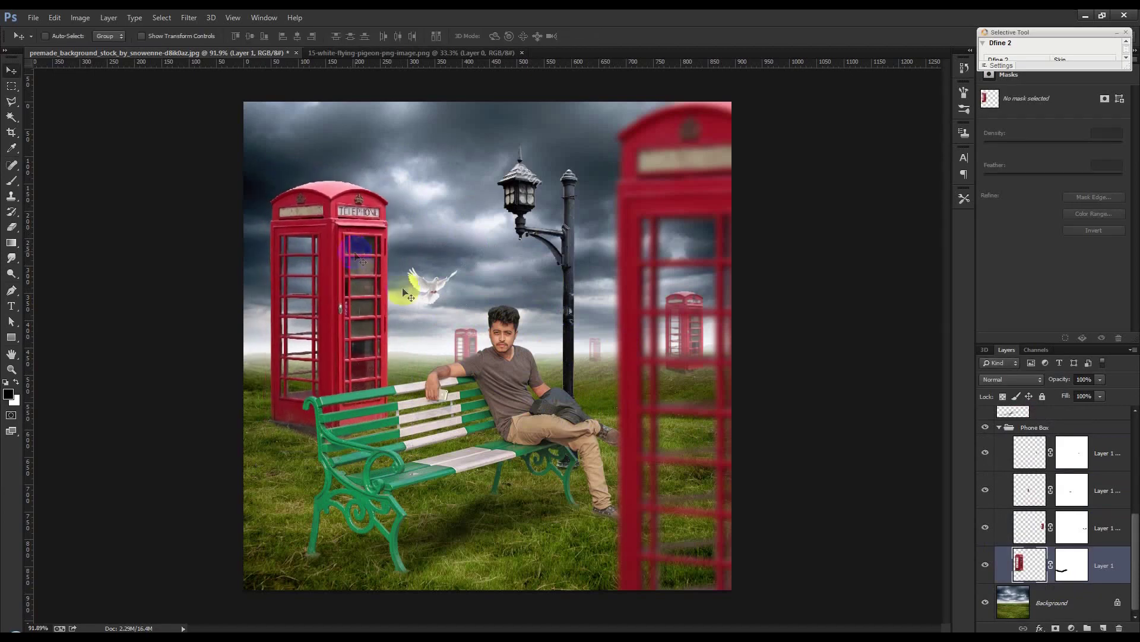
scroll(1013, 512, up, 2)
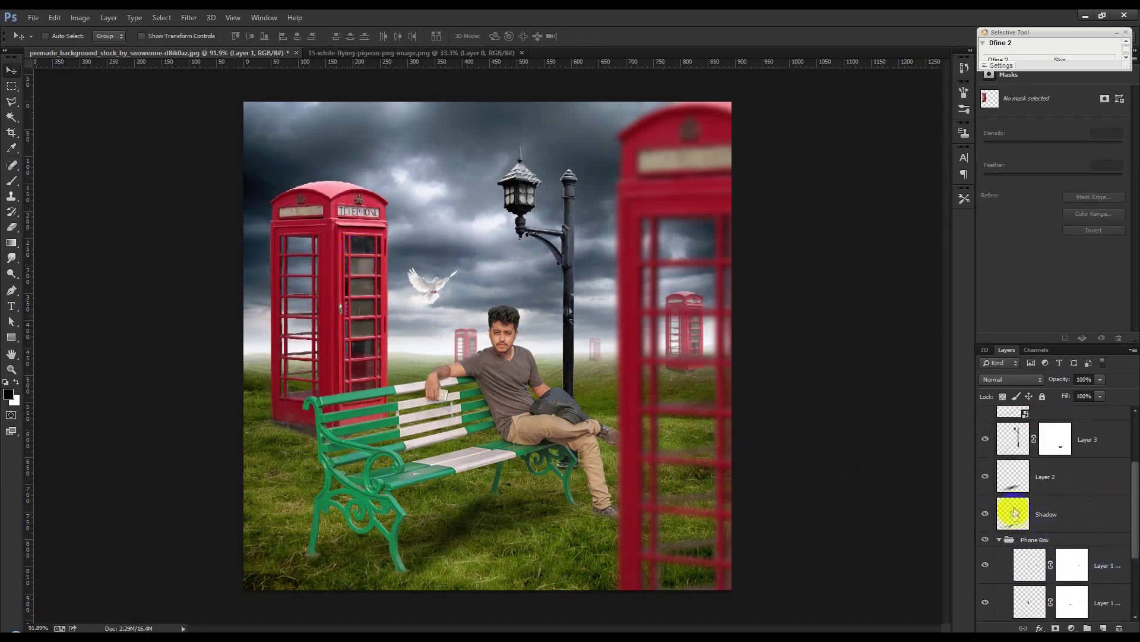
click(999, 545)
Step: Select the pigeon on Layer 4 and free-transform it so that it tilts slightly counterclockwise above the bench
scroll(1029, 517, up, 2)
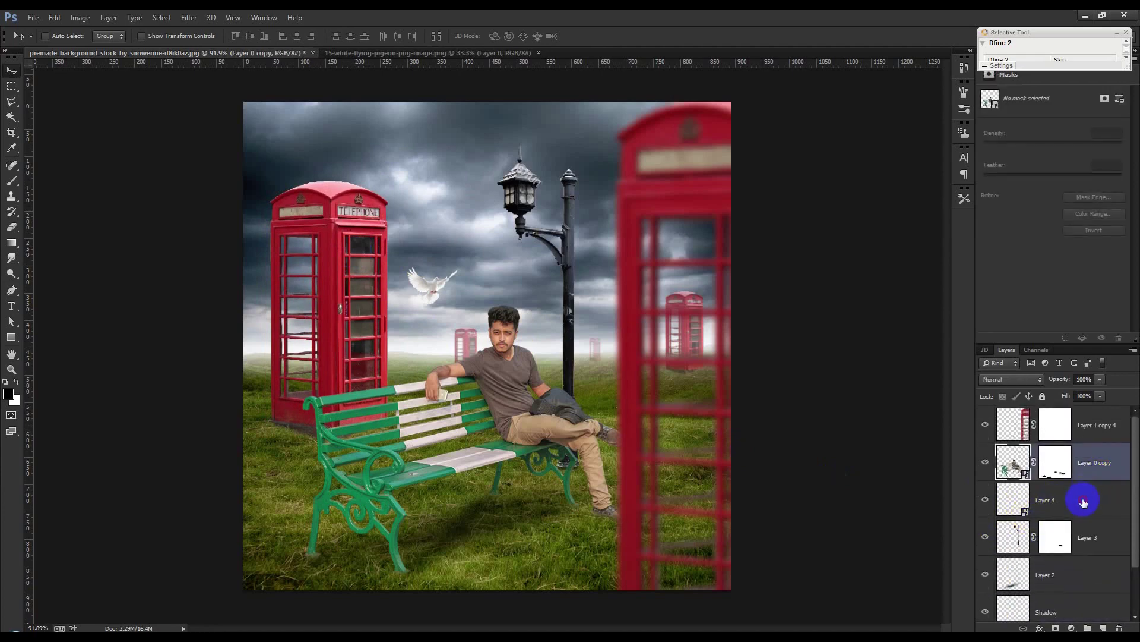
click(1083, 504)
scroll(1072, 558, down, 1)
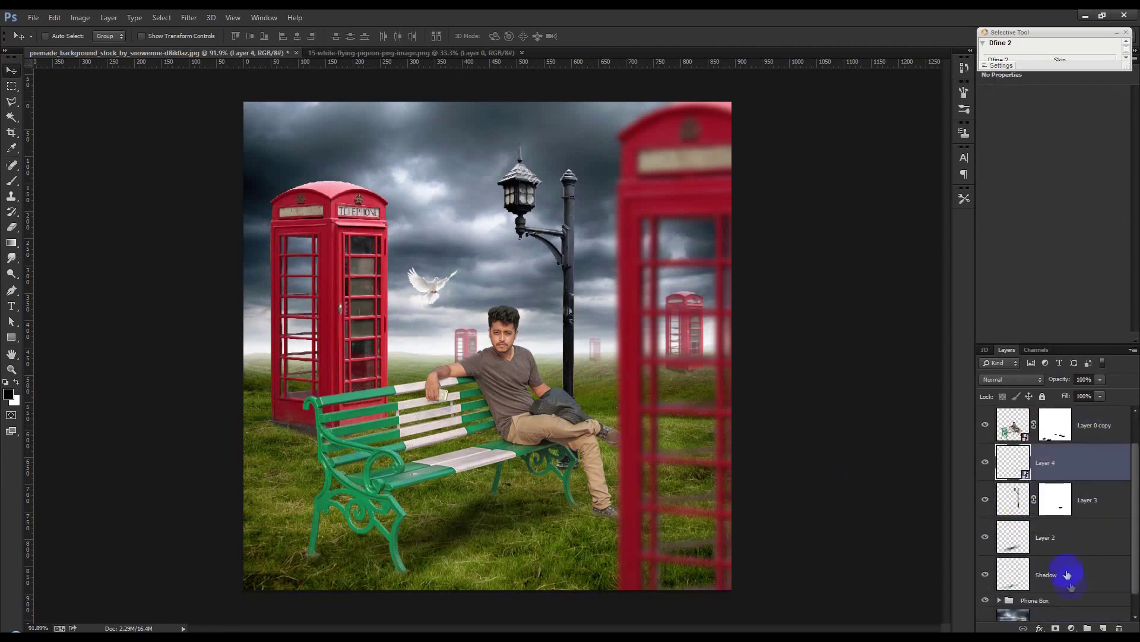
drag(525, 390, 603, 401)
key(ctrl+t)
key(Return)
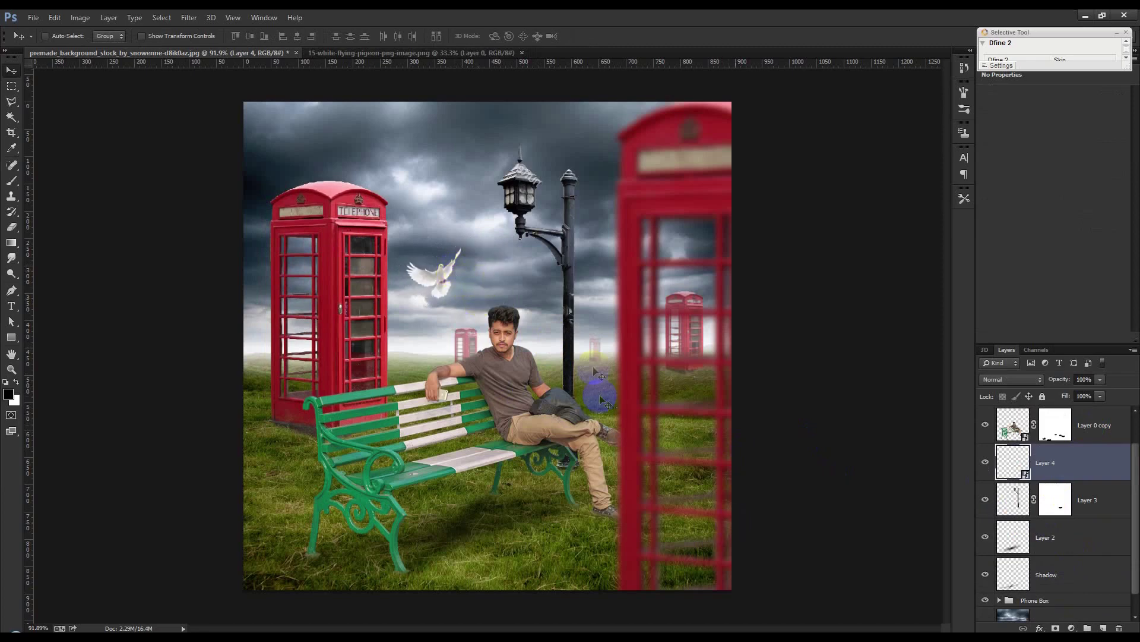
Step: Group all layers from Layer 1 copy 4 down to Shadow into one group above Phone Box
click(1093, 433)
scroll(1097, 438, up, 1)
click(1099, 438)
scroll(1096, 522, down, 2)
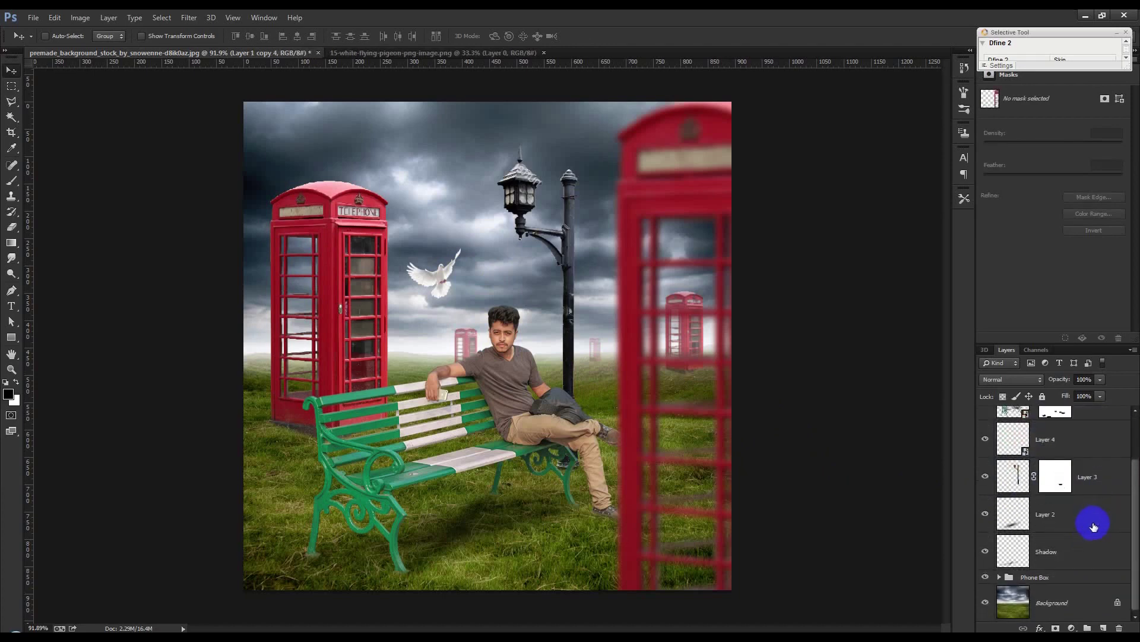
scroll(1073, 530, up, 1)
scroll(1078, 552, down, 1)
shift+click(1075, 551)
key(ctrl+g)
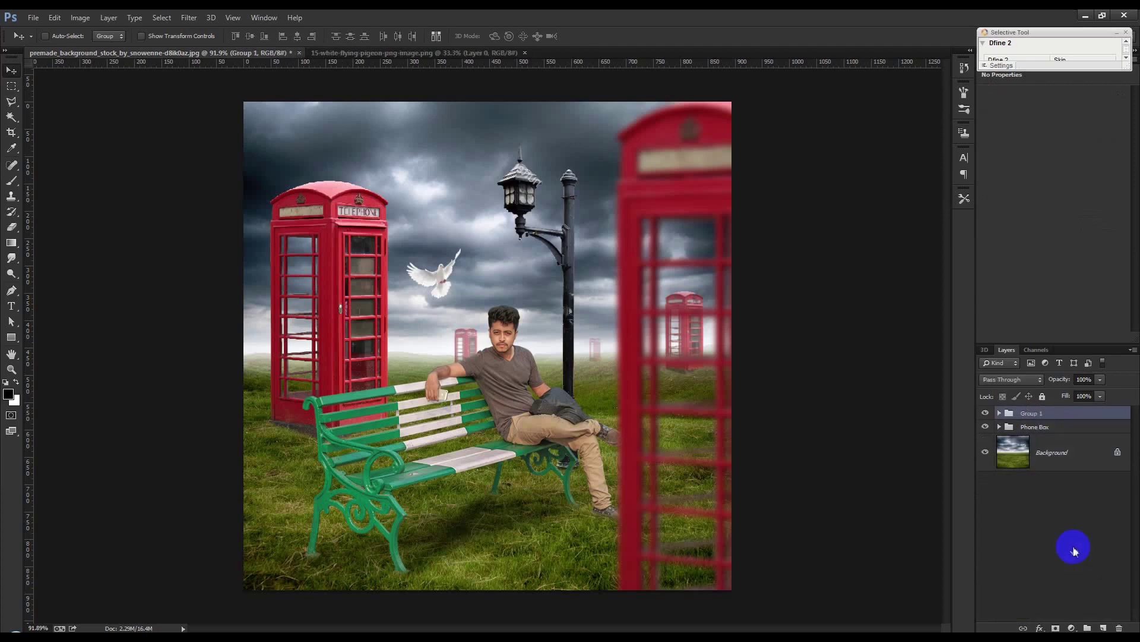
click(1102, 628)
key(ctrl+z)
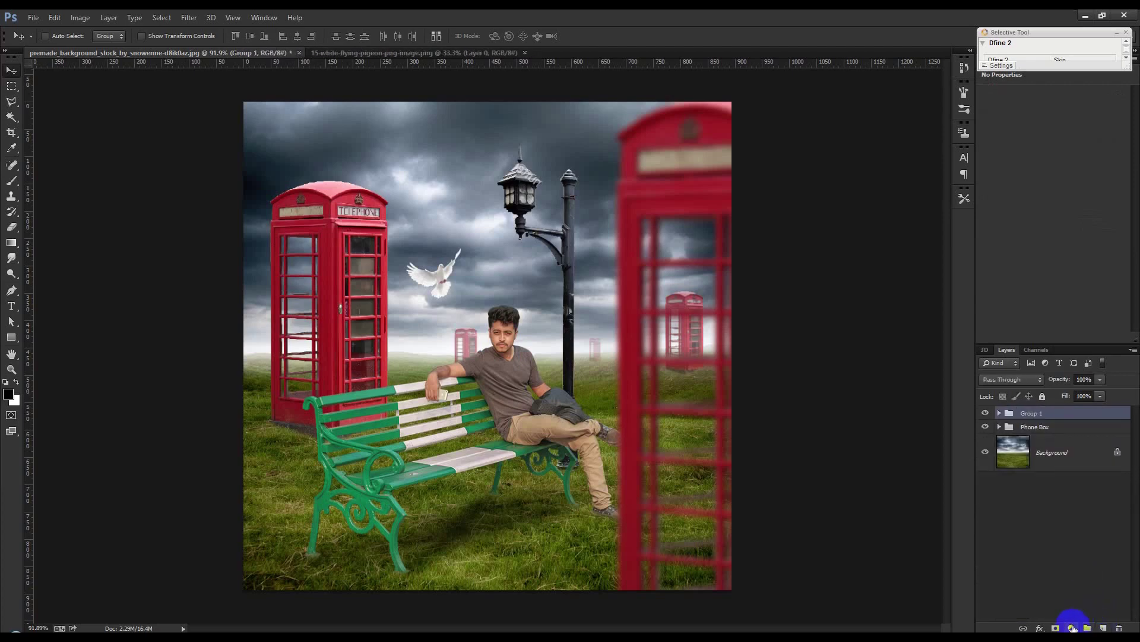
Step: Add a Gradient Fill layer directly above the Background layer
click(1067, 459)
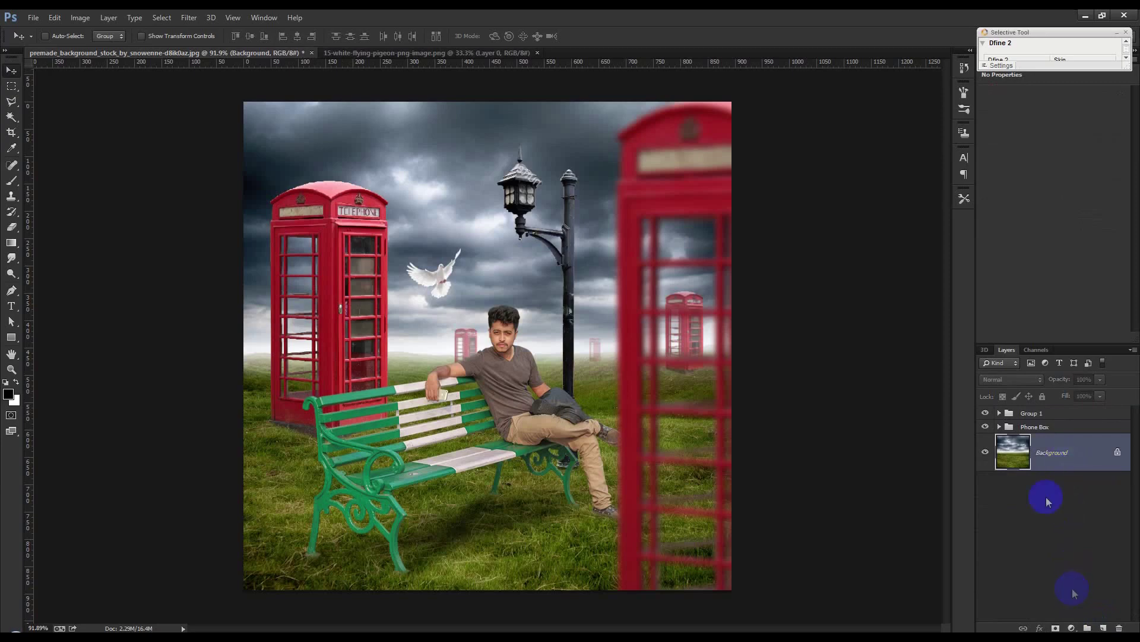
click(1073, 624)
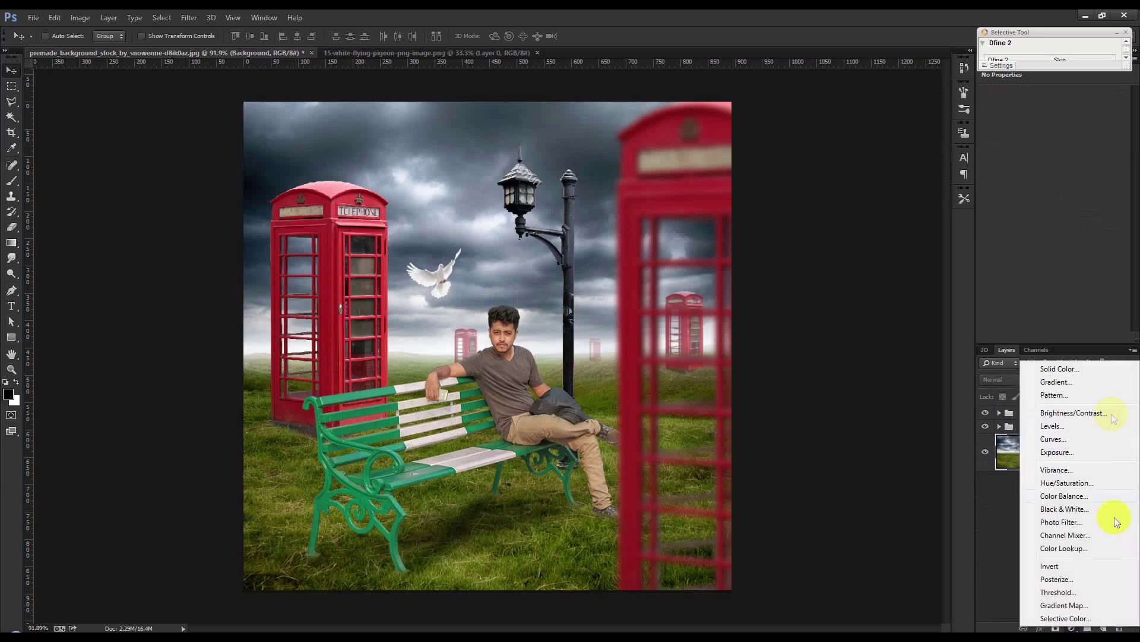
click(1057, 386)
Step: Reset the gradient presets to the default set and choose the last preset, the semi-transparent grey gradient
click(850, 225)
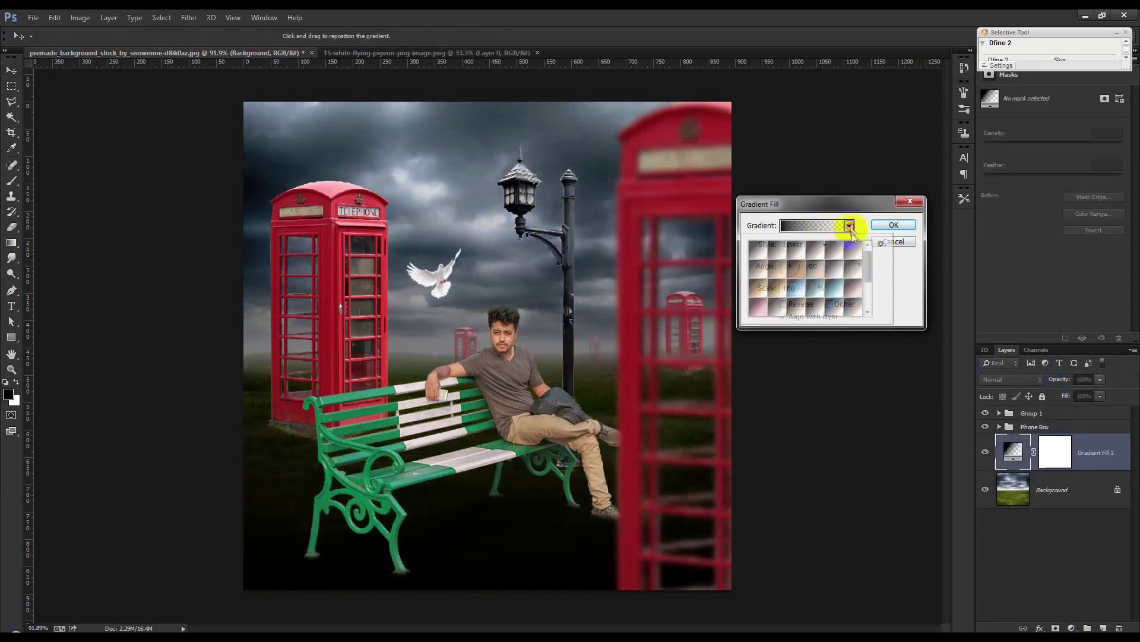
click(882, 243)
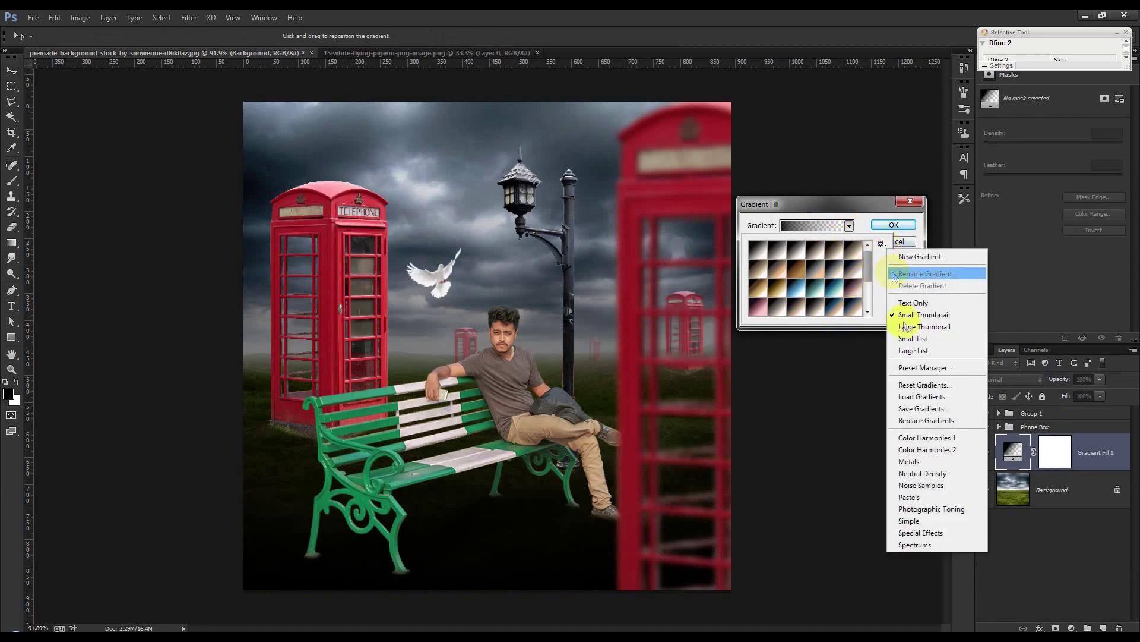
click(924, 385)
click(525, 247)
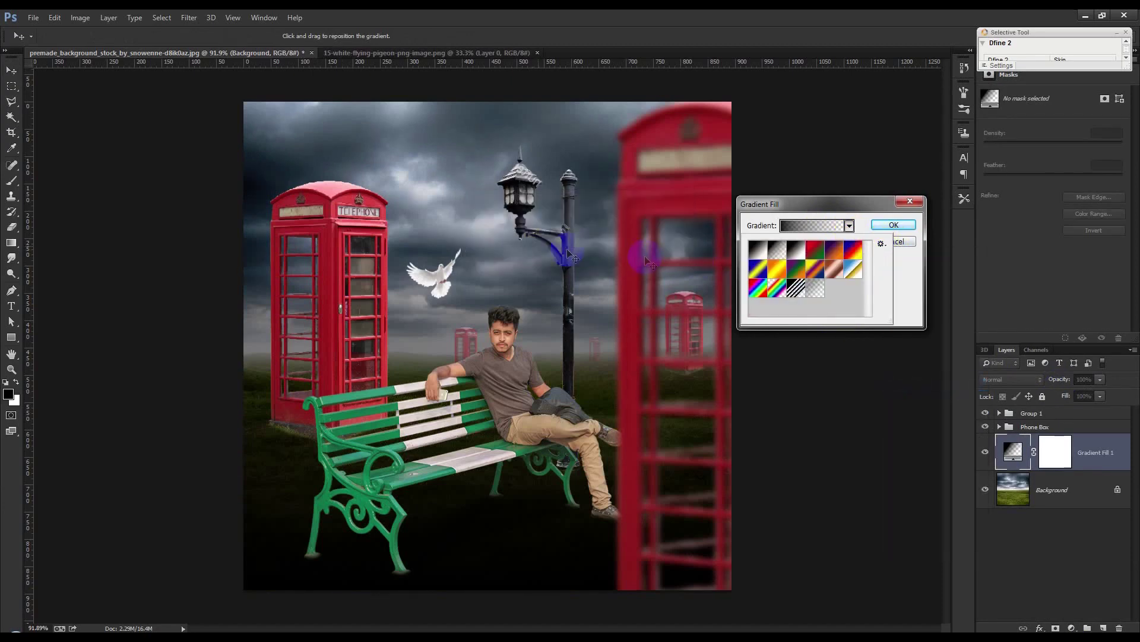
click(817, 290)
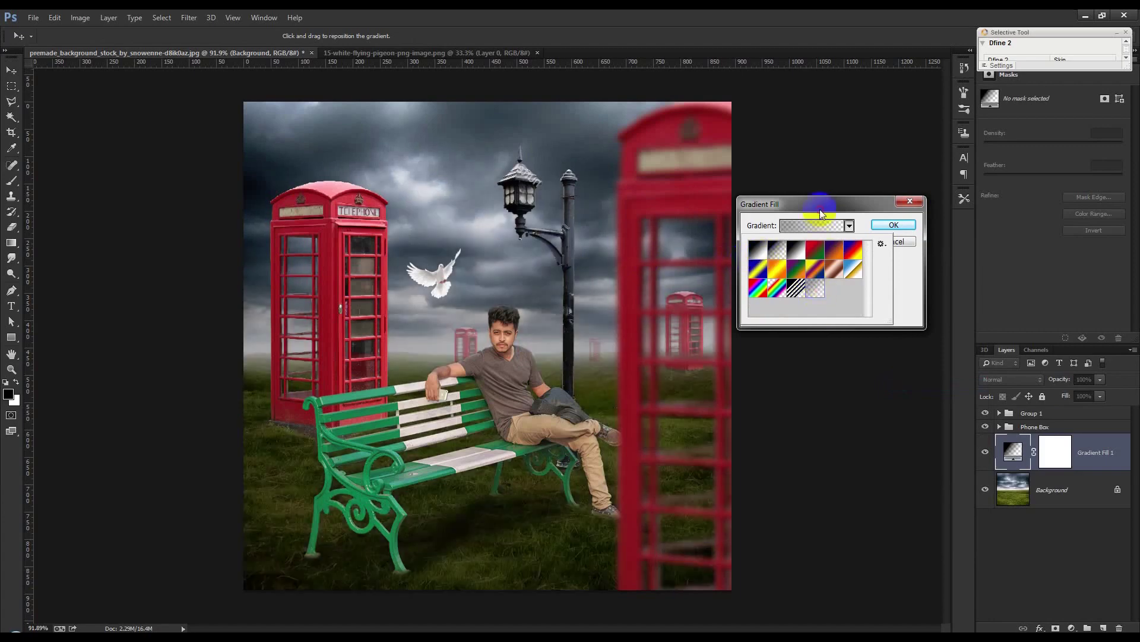
Step: Make the grey Gradient Fill above the background radial and reversed, shift its centre slightly upward, and set the scale to about 189%
click(803, 246)
click(804, 267)
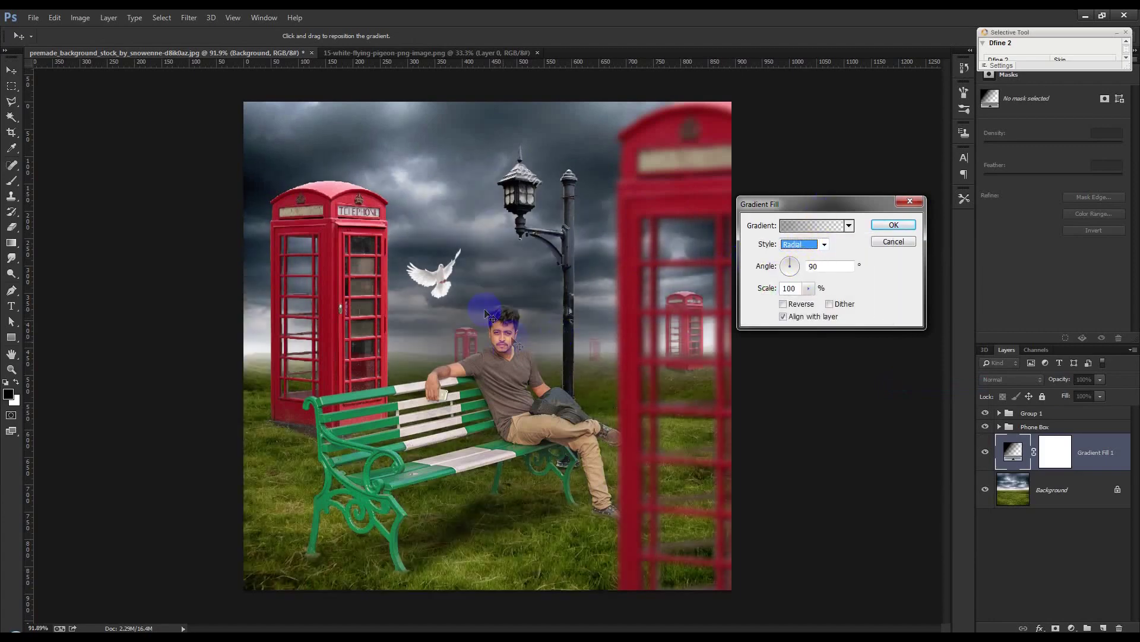
click(783, 304)
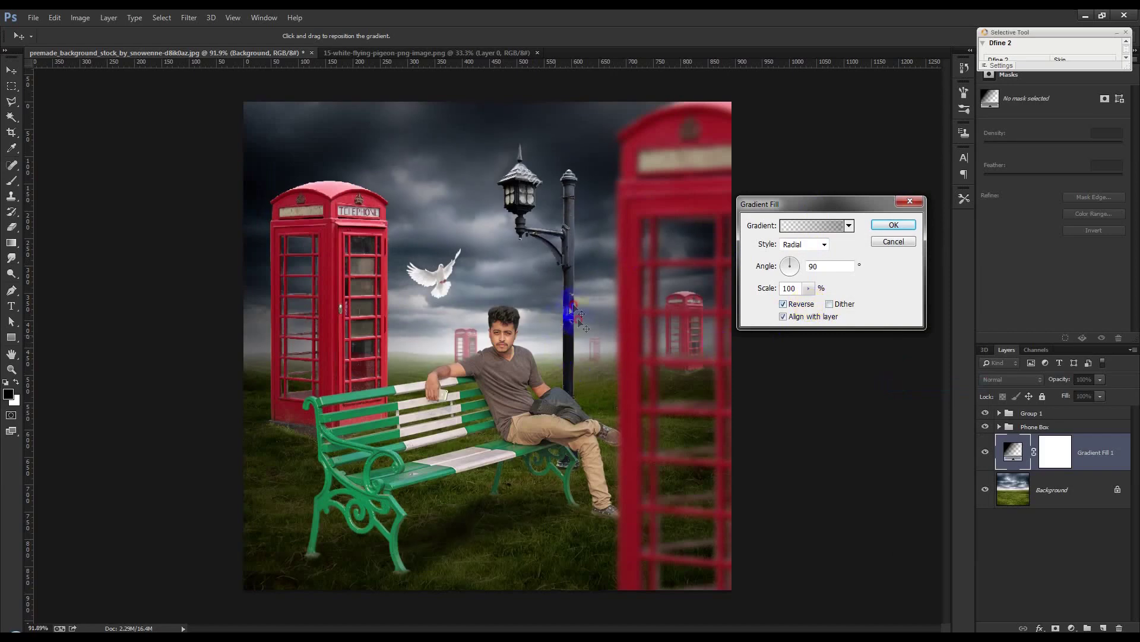
drag(565, 305, 543, 250)
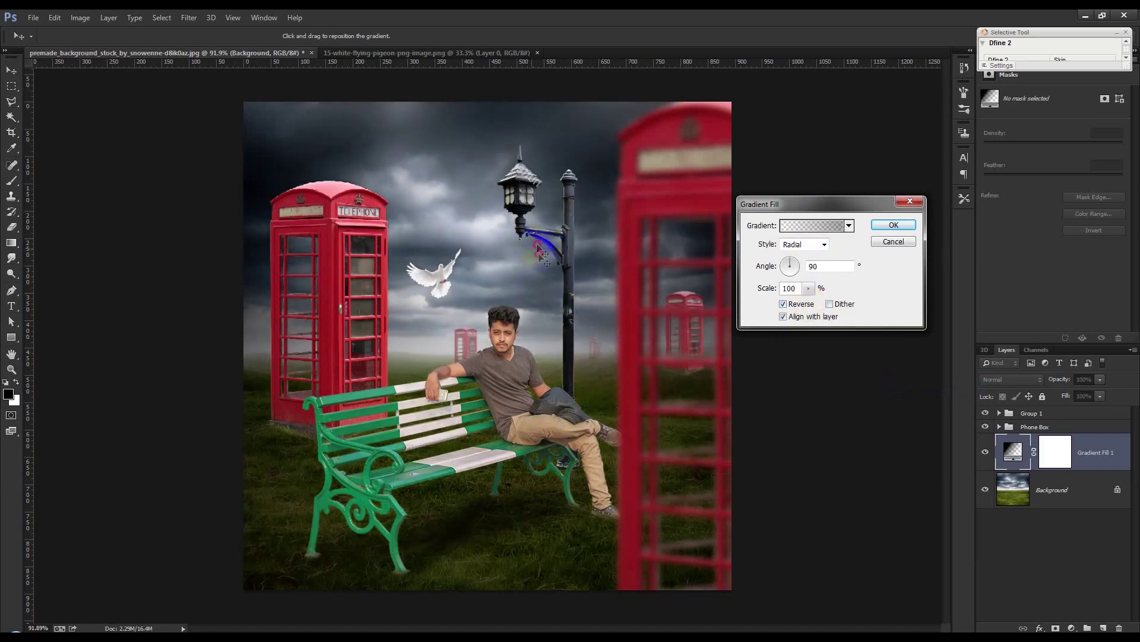
drag(809, 291, 815, 306)
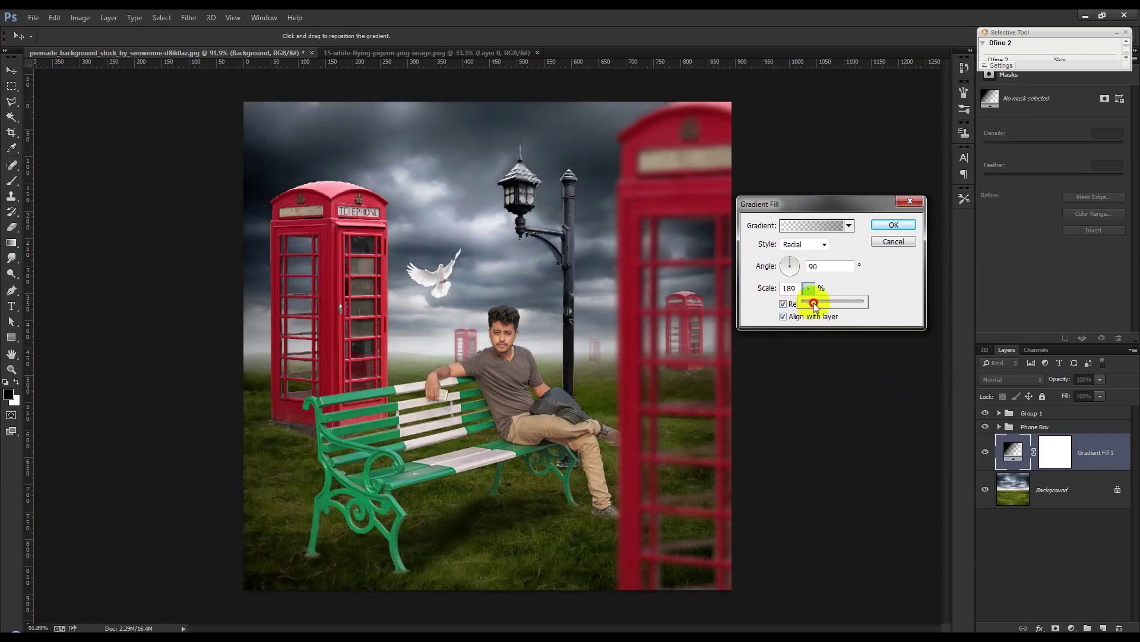
click(892, 224)
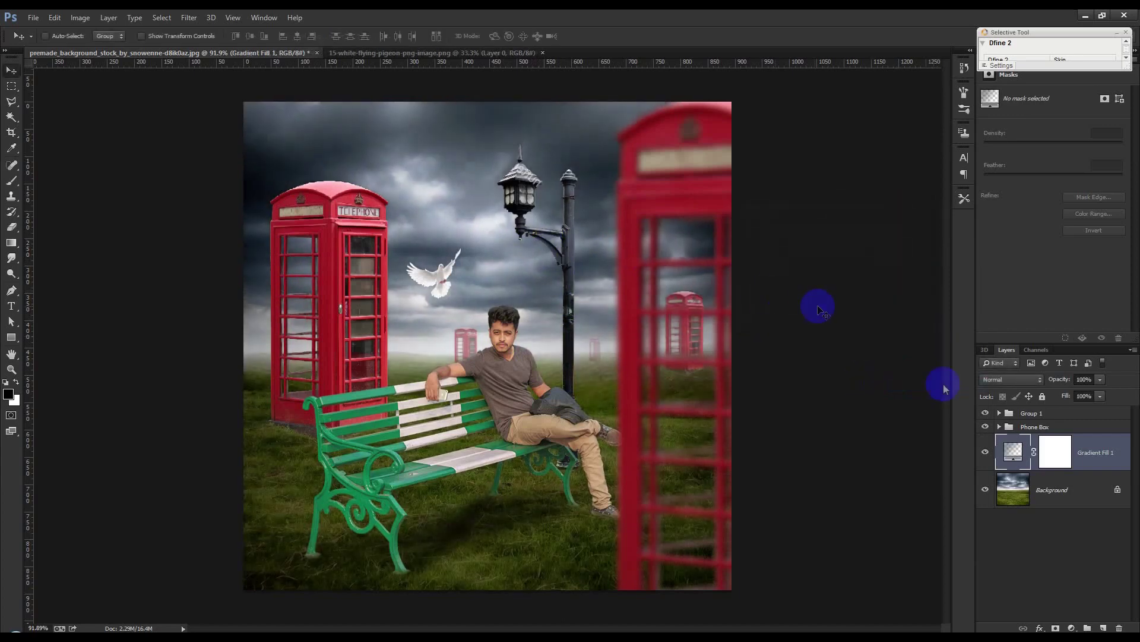
Step: Add a Photo Filter adjustment layer above Group 1 and set its filter to Green
click(1072, 414)
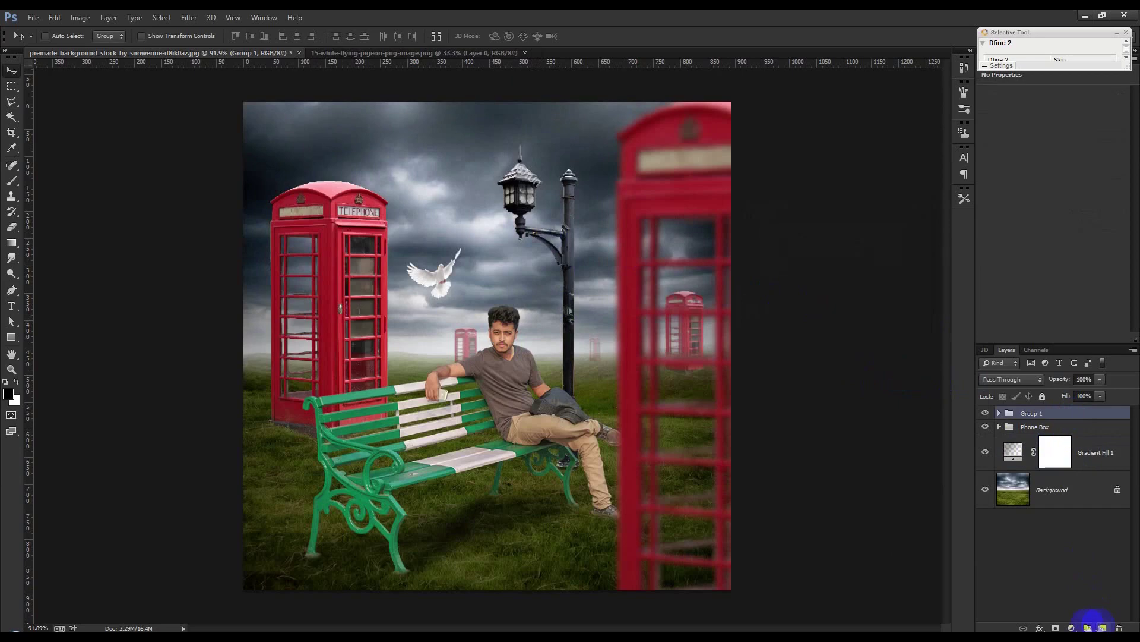
click(1072, 628)
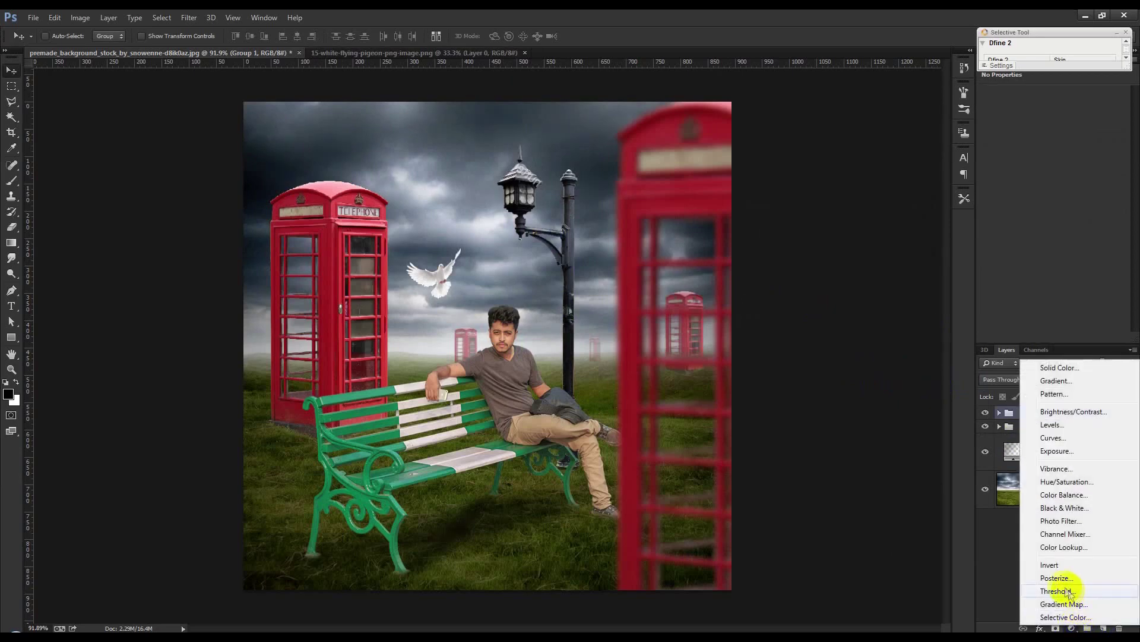
click(1046, 521)
click(1071, 96)
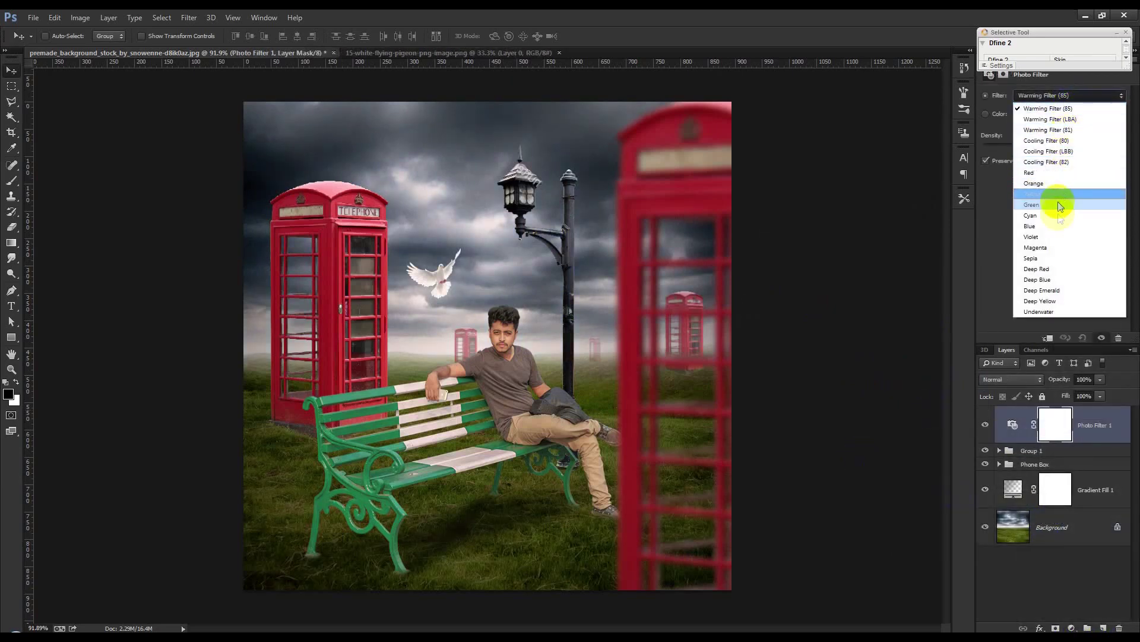
click(1053, 280)
click(1045, 95)
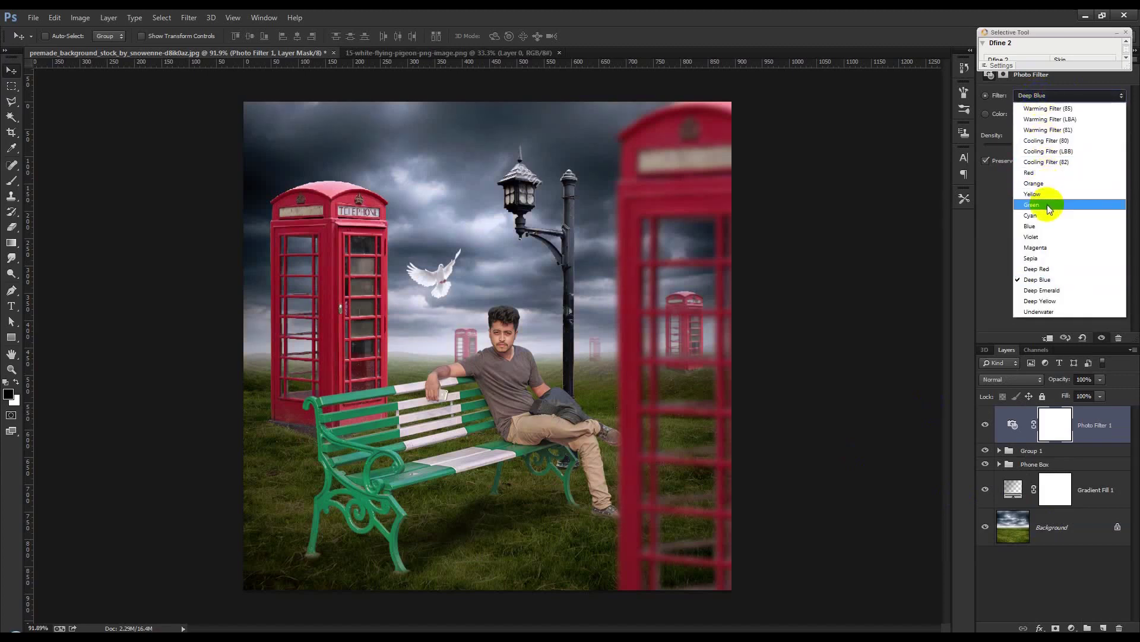
click(1047, 204)
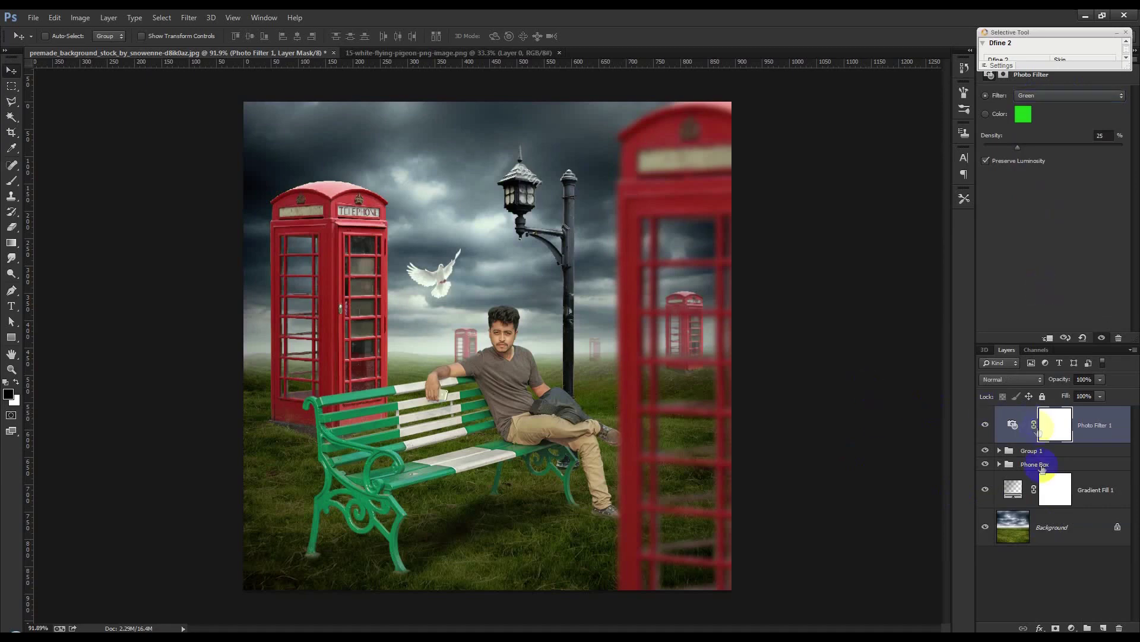
Step: Add a black-to-transparent Gradient Fill above Photo Filter 1, make it radial and reversed, and reposition its centre on the canvas
click(1071, 626)
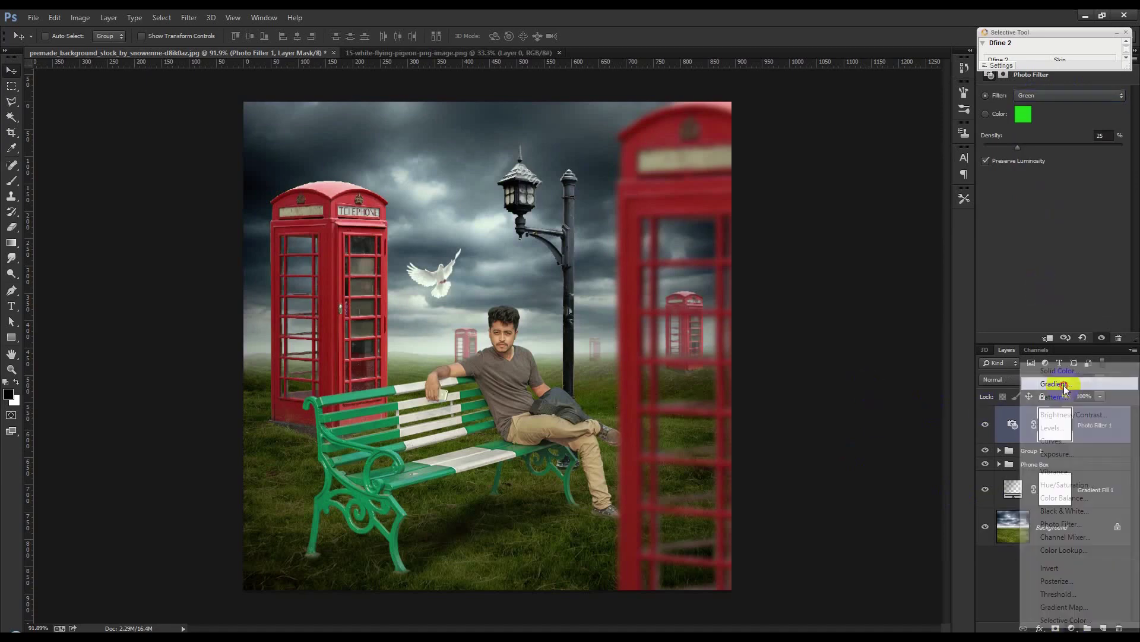
click(1049, 383)
click(824, 244)
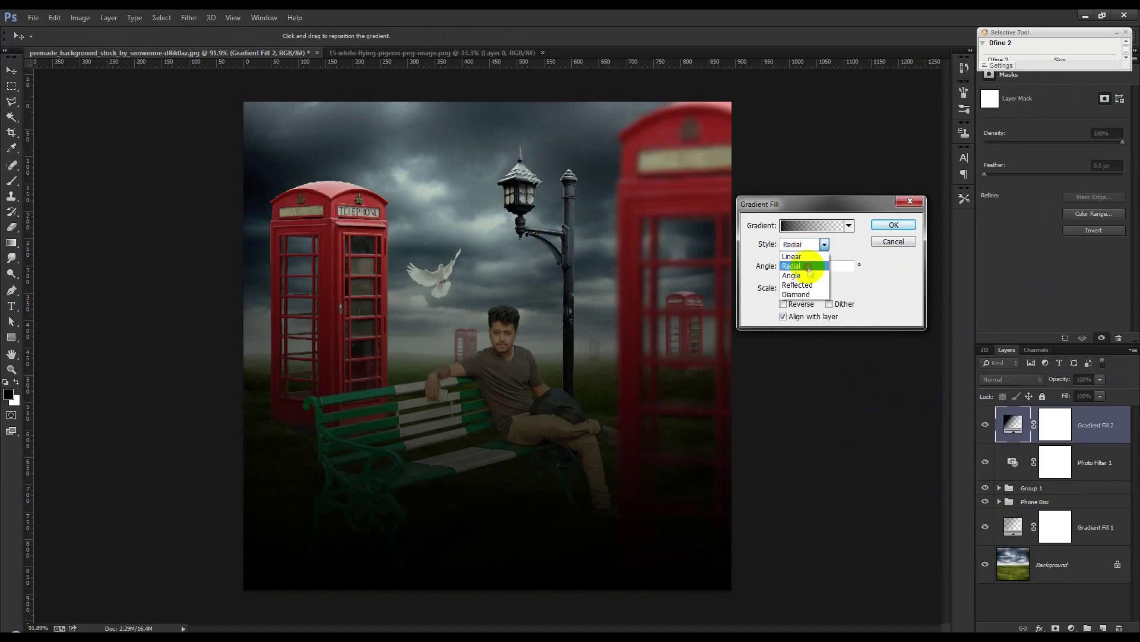
click(809, 266)
click(784, 304)
drag(611, 377, 592, 312)
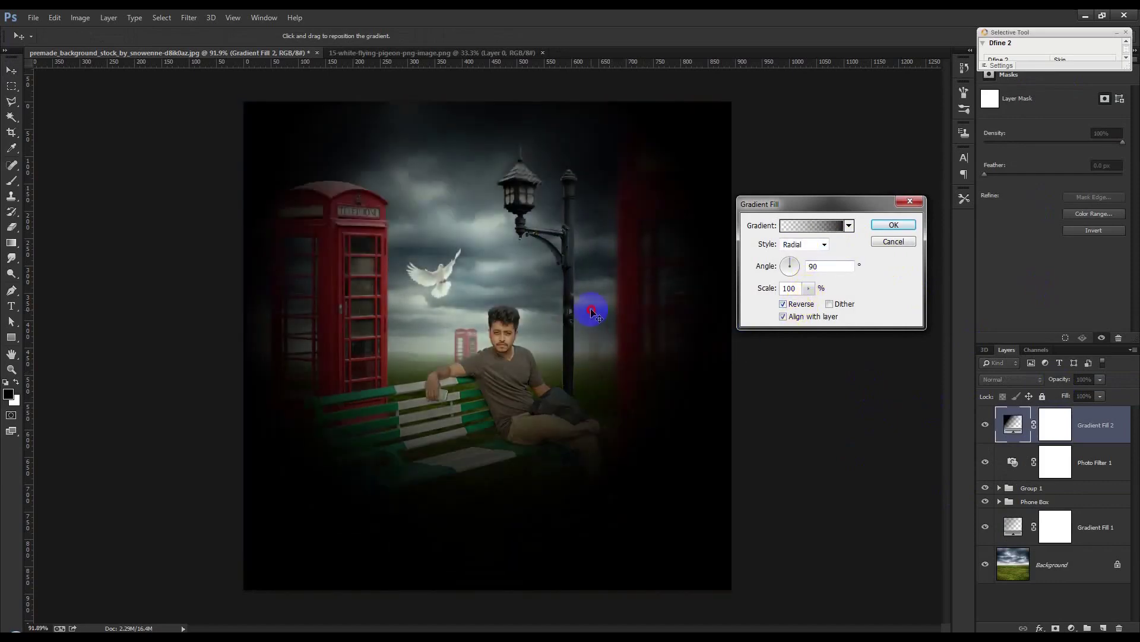
Step: Set the new gradient fill's angle to 53.13° and enlarge its scale to about 219%
click(791, 262)
click(809, 288)
drag(812, 304, 816, 303)
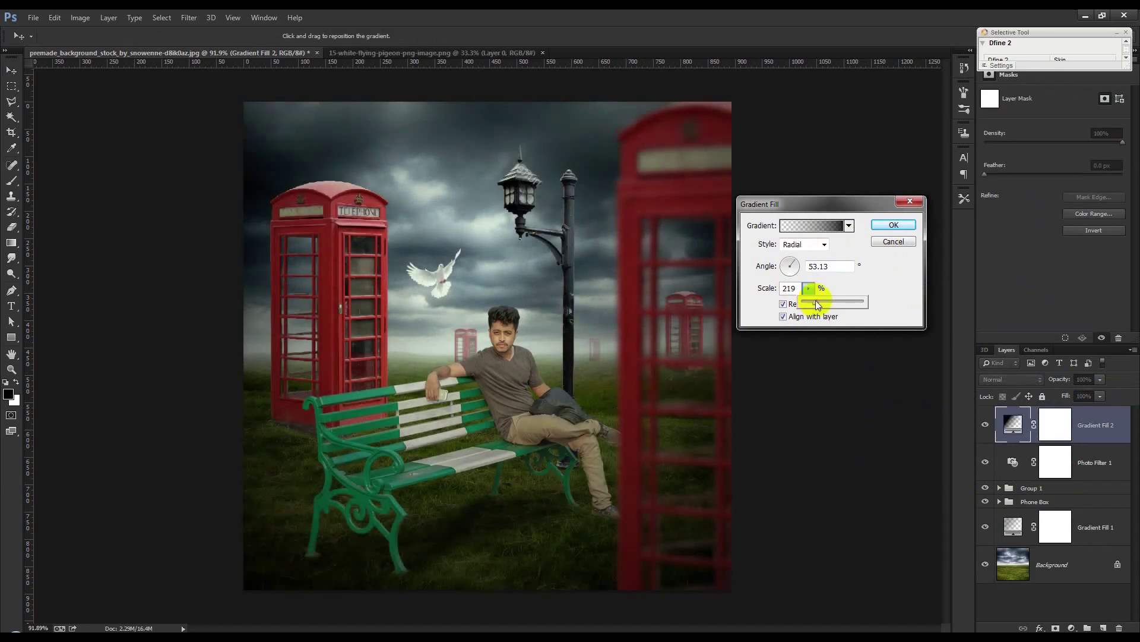
click(893, 224)
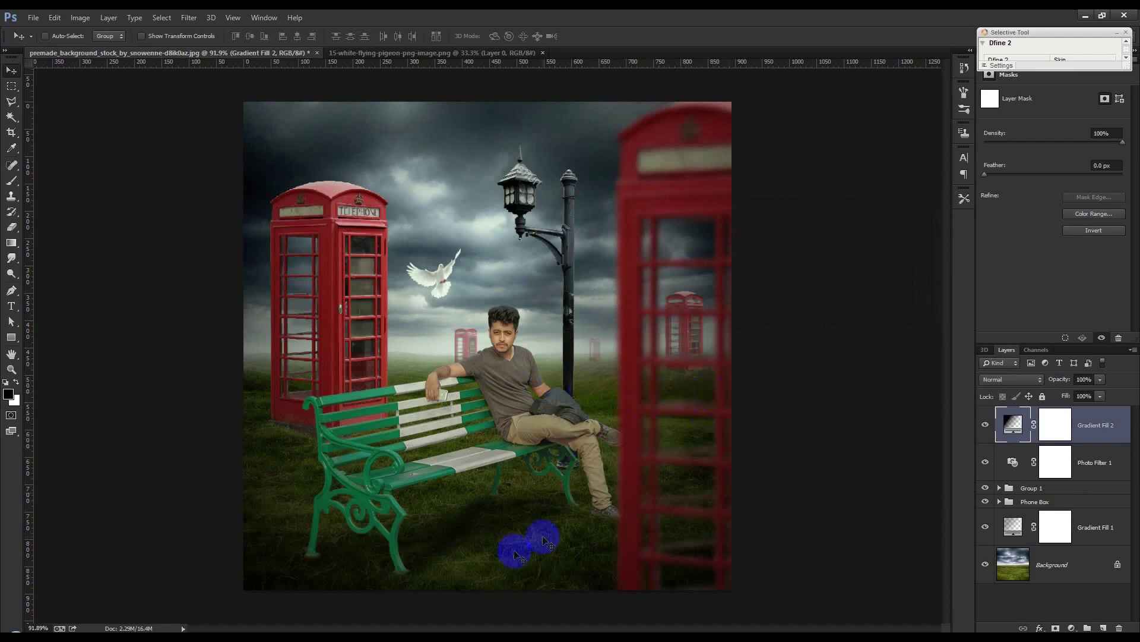
Step: Bring the rain image in from Waiting.psd directly above Group 1 and position it to cover the whole canvas
click(1095, 488)
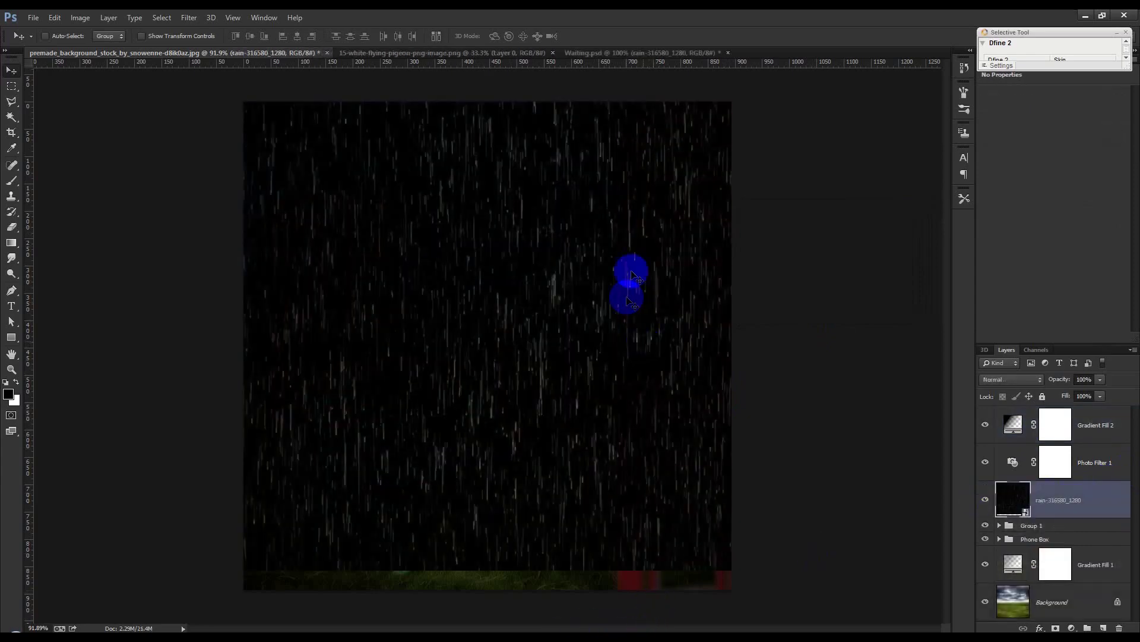
drag(630, 281, 688, 322)
drag(1074, 501, 1042, 512)
Step: Blend the rain layer with Screen mode at 30% opacity and nudge its position slightly
click(1017, 379)
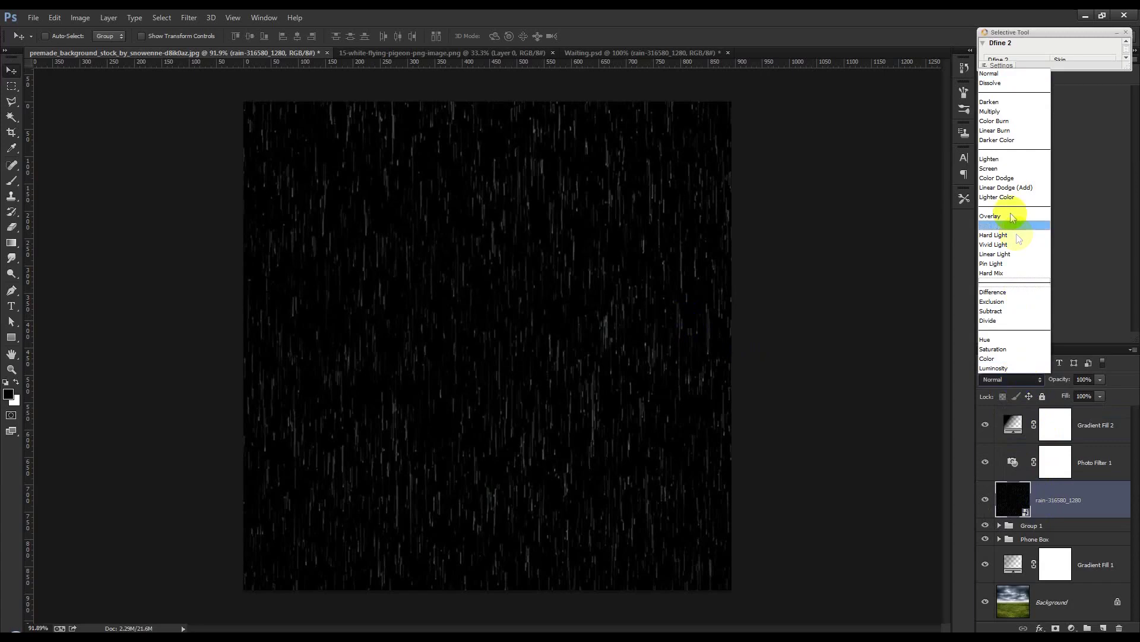
click(1000, 169)
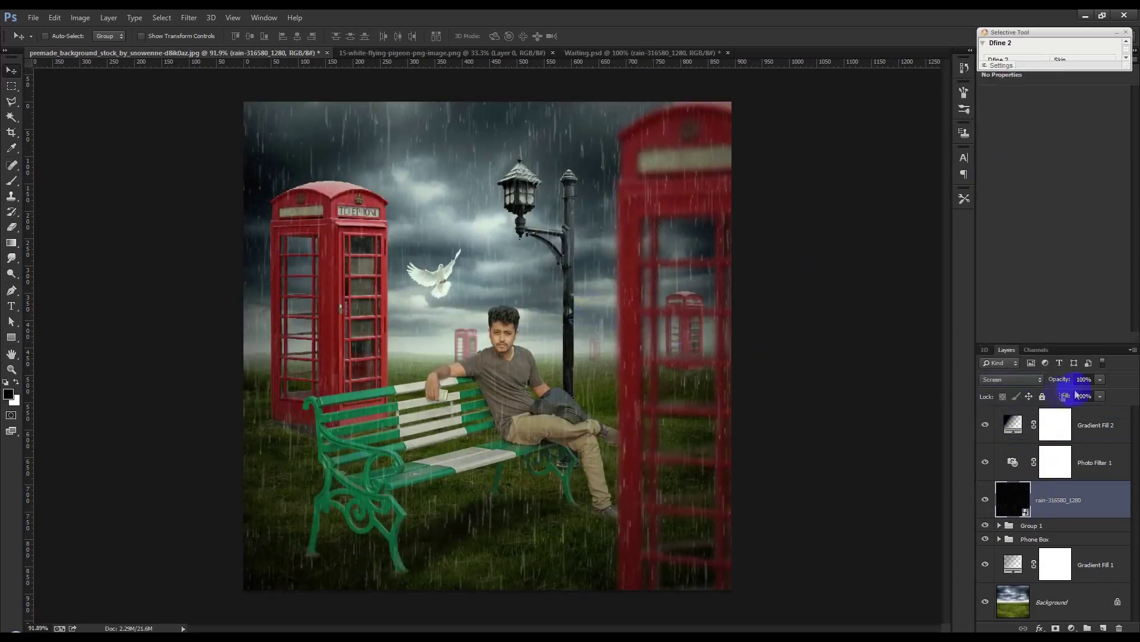
text(30)
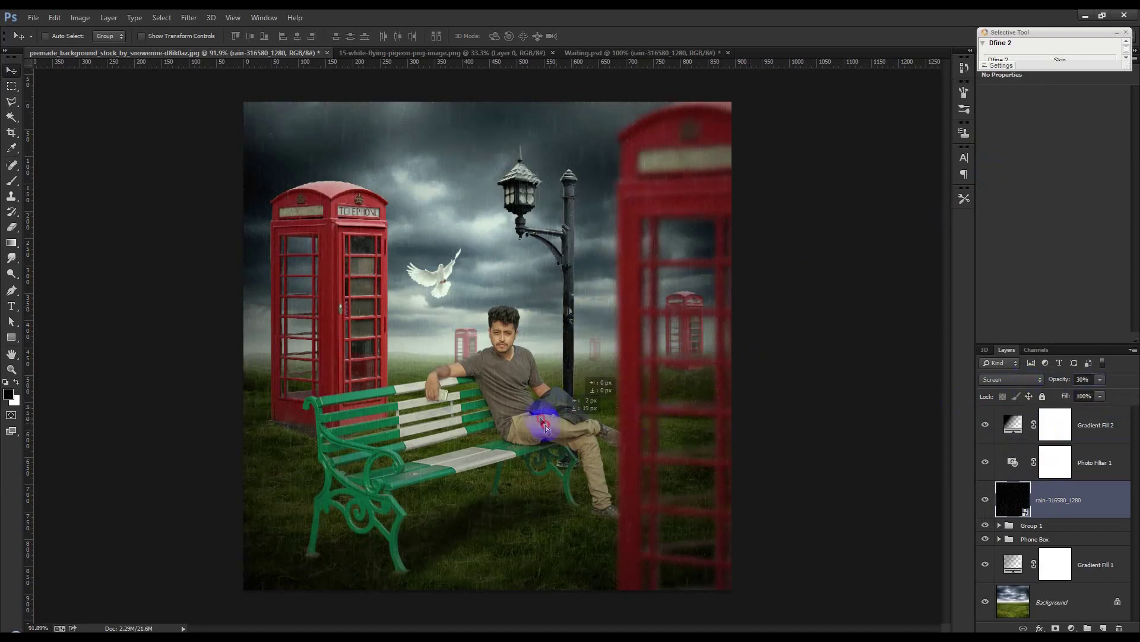
drag(573, 391, 580, 401)
Step: Create a new layer above Gradient Fill 2 and fill it with the merged composite using Apply Image
click(1097, 440)
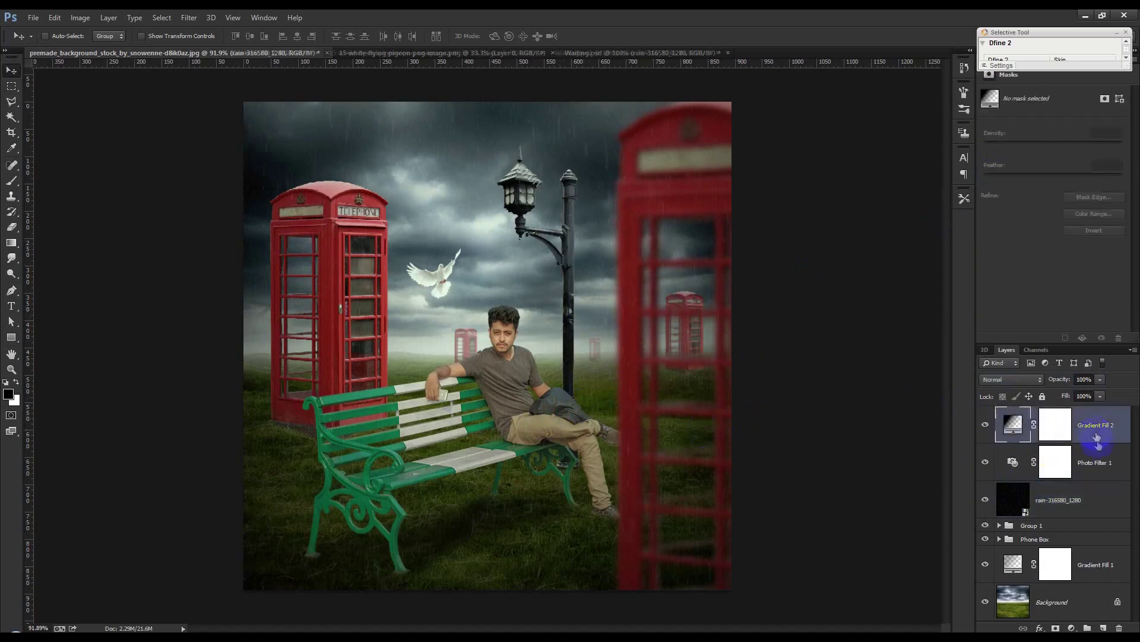
click(1103, 628)
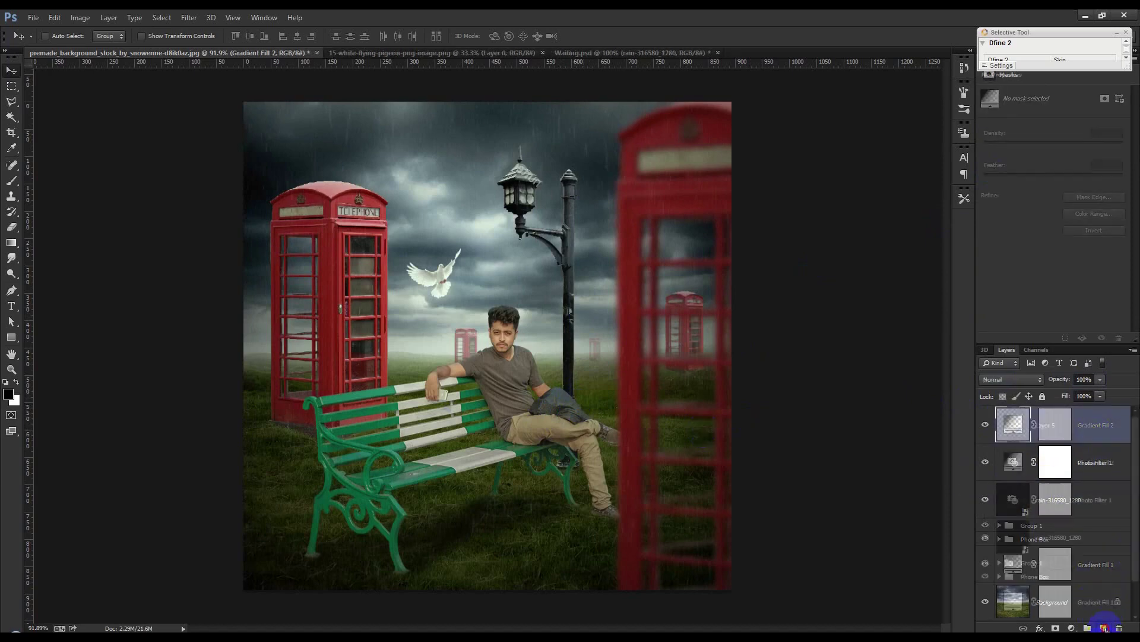
click(80, 18)
click(120, 196)
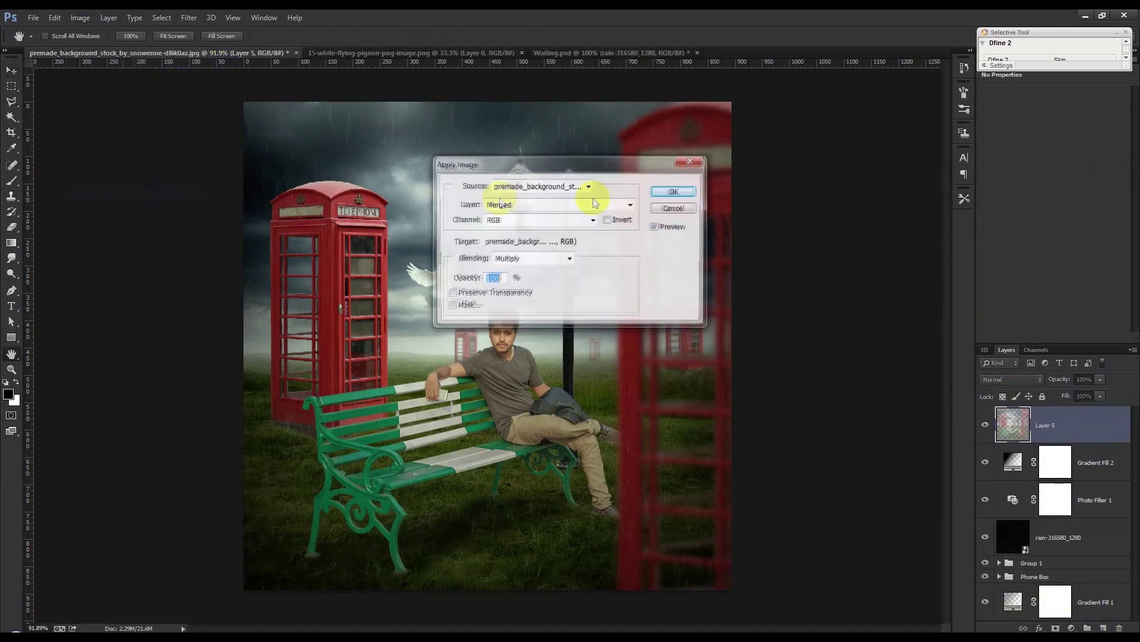
click(675, 193)
Step: Start the Camera Raw Filter on Layer 5 and set Clarity to +18 and Tint to about -18
click(189, 17)
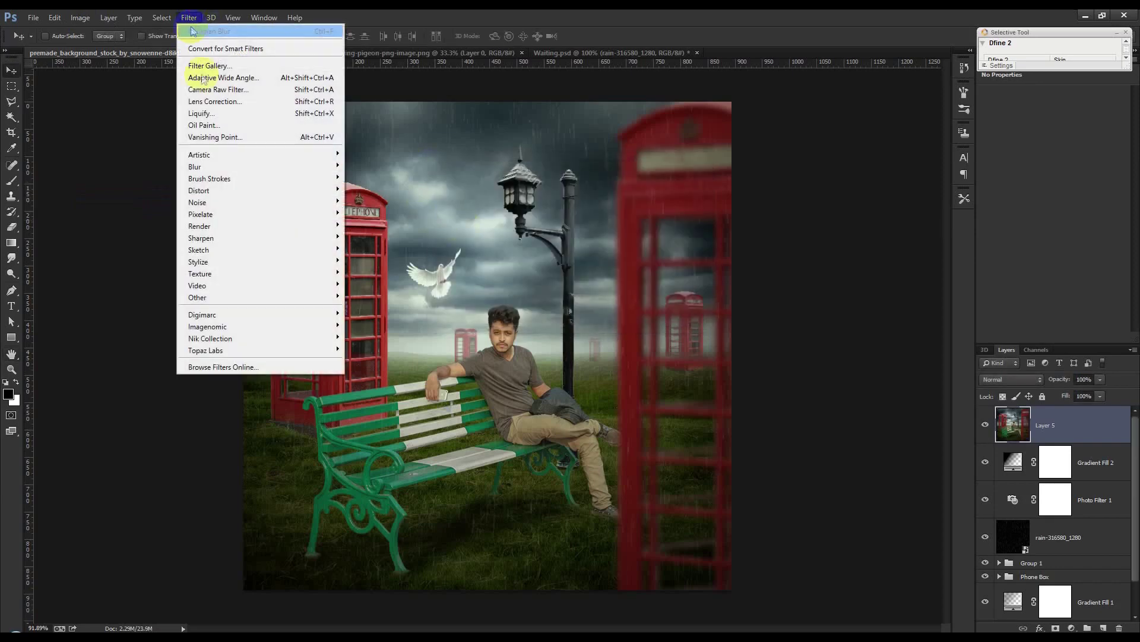
click(220, 89)
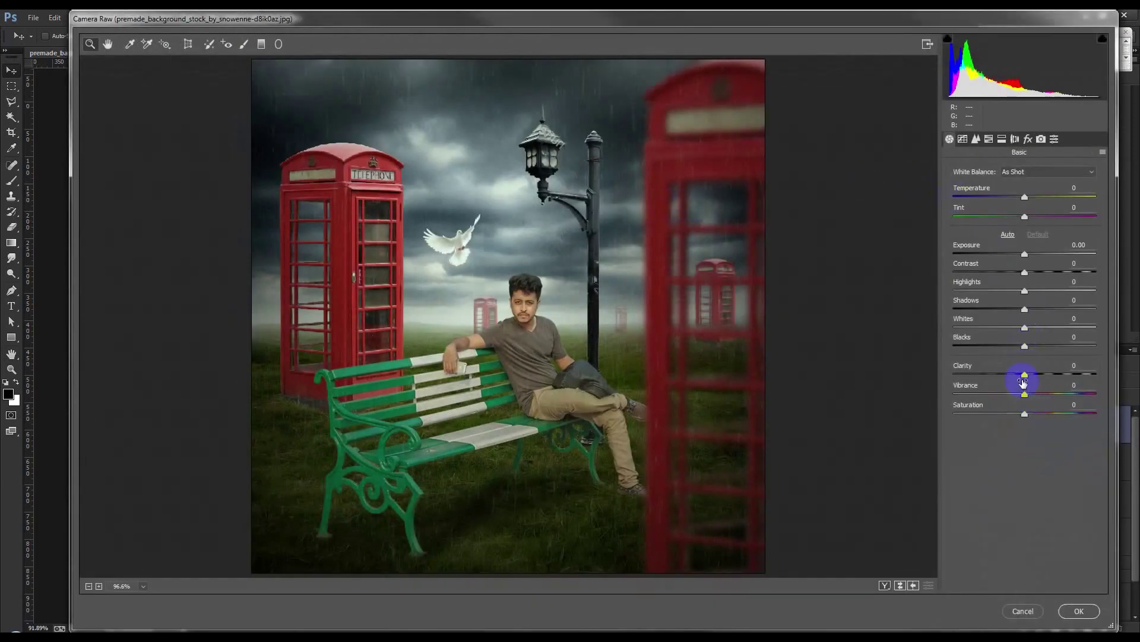
drag(1024, 375, 1037, 375)
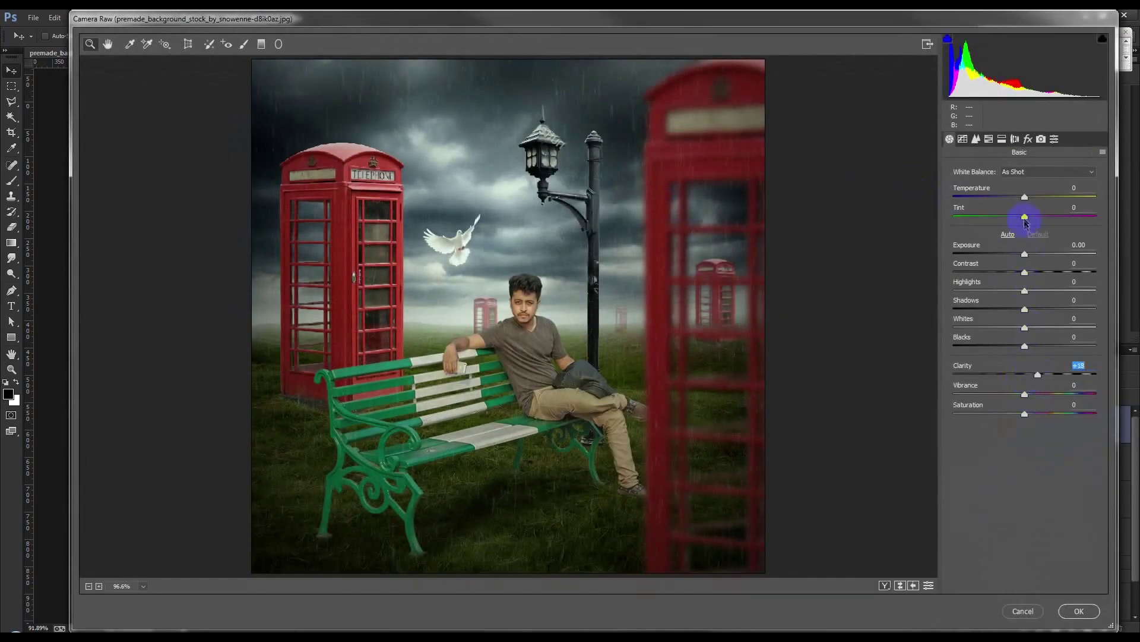
drag(1023, 221, 1013, 222)
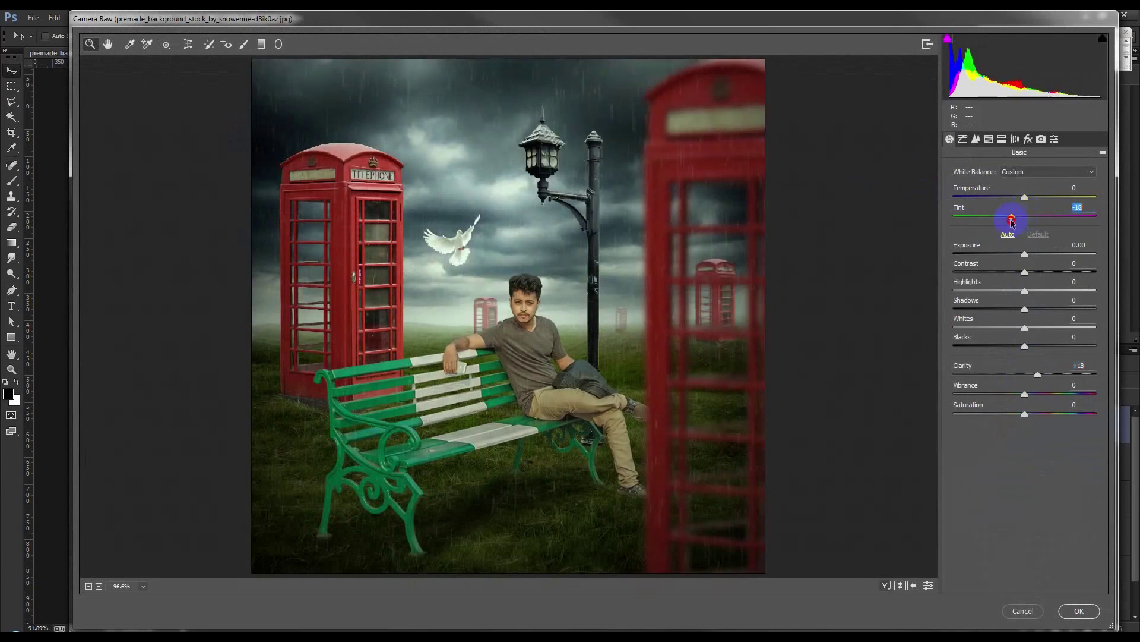
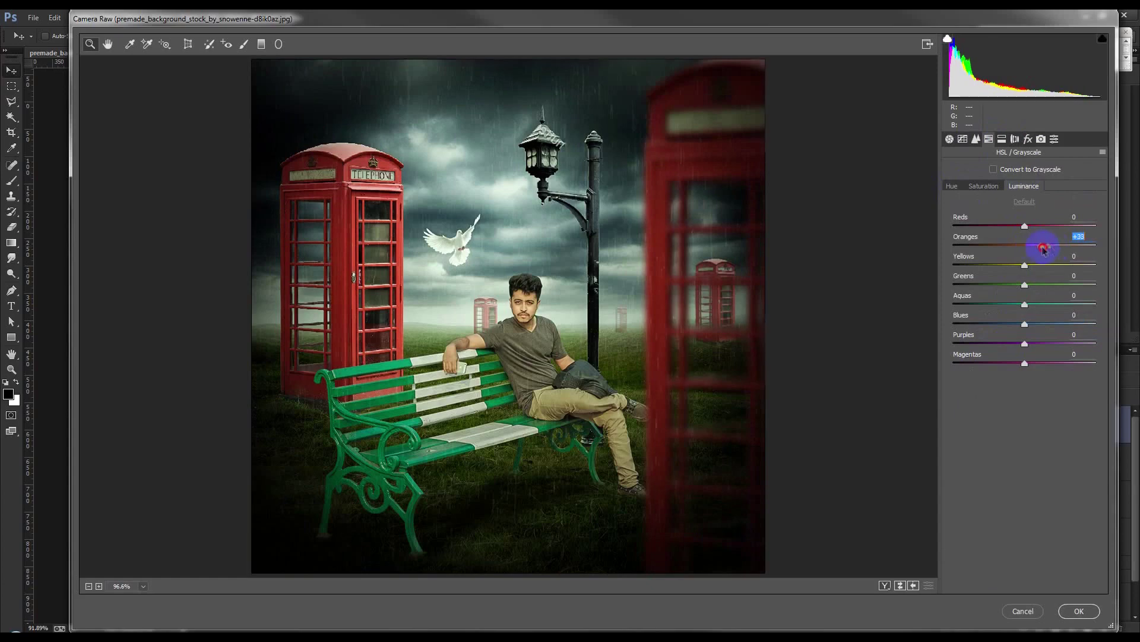
Step: Raise the saturation of the Oranges to about +24 in the HSL adjustments
click(984, 186)
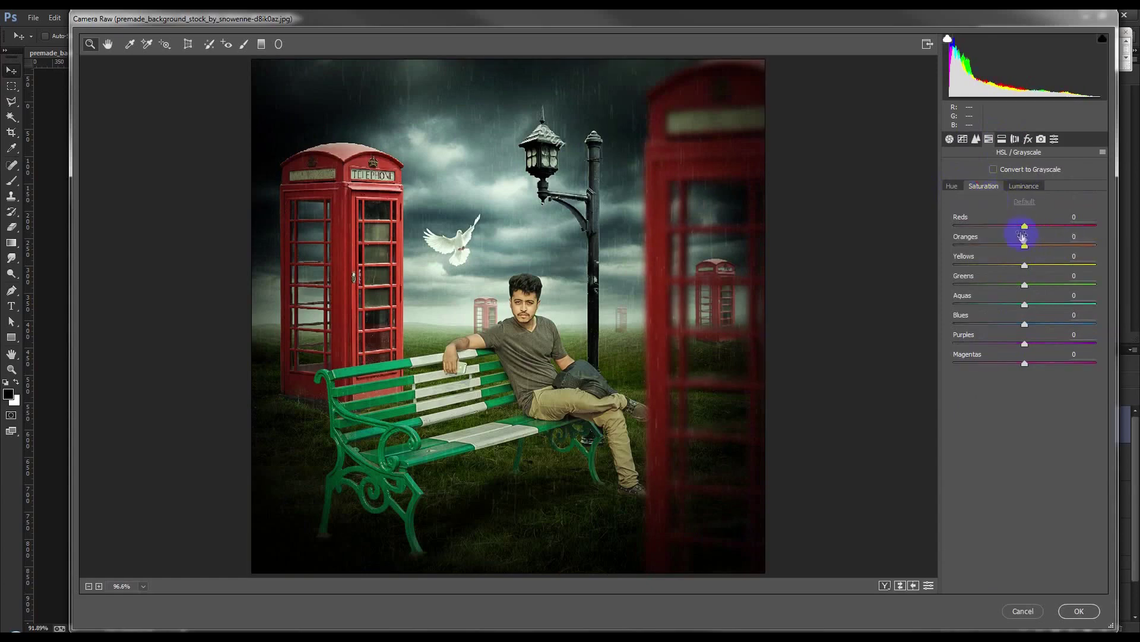
drag(1031, 249, 1043, 251)
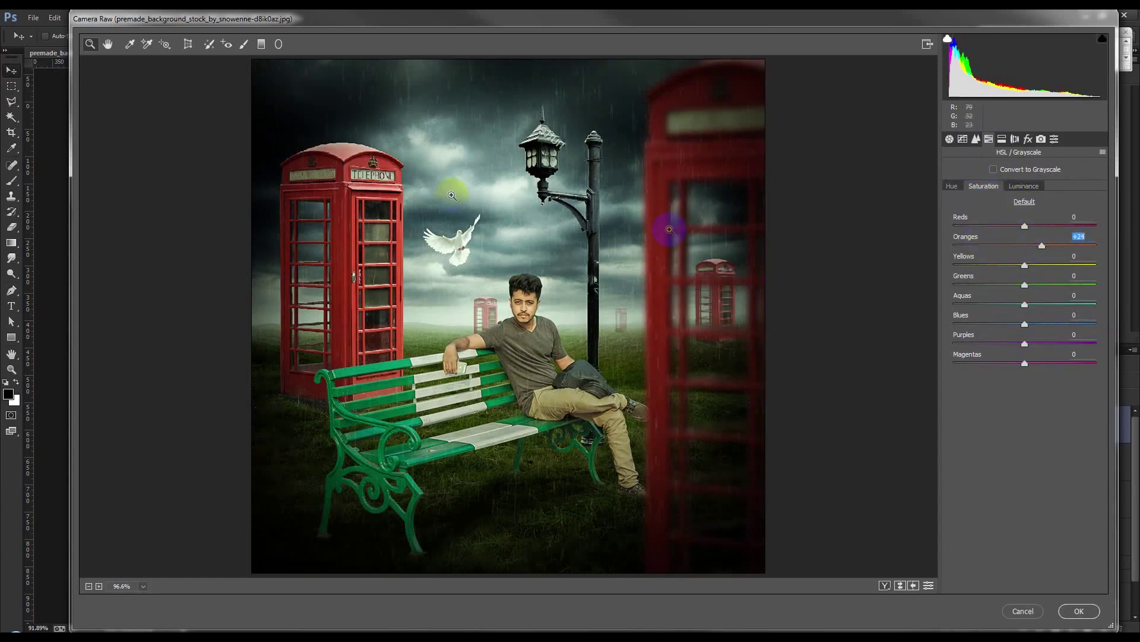
Step: Draw a graduated filter from the grass below the bench up to the pigeon's height and set its exposure to -0.35
click(262, 44)
drag(368, 545, 403, 232)
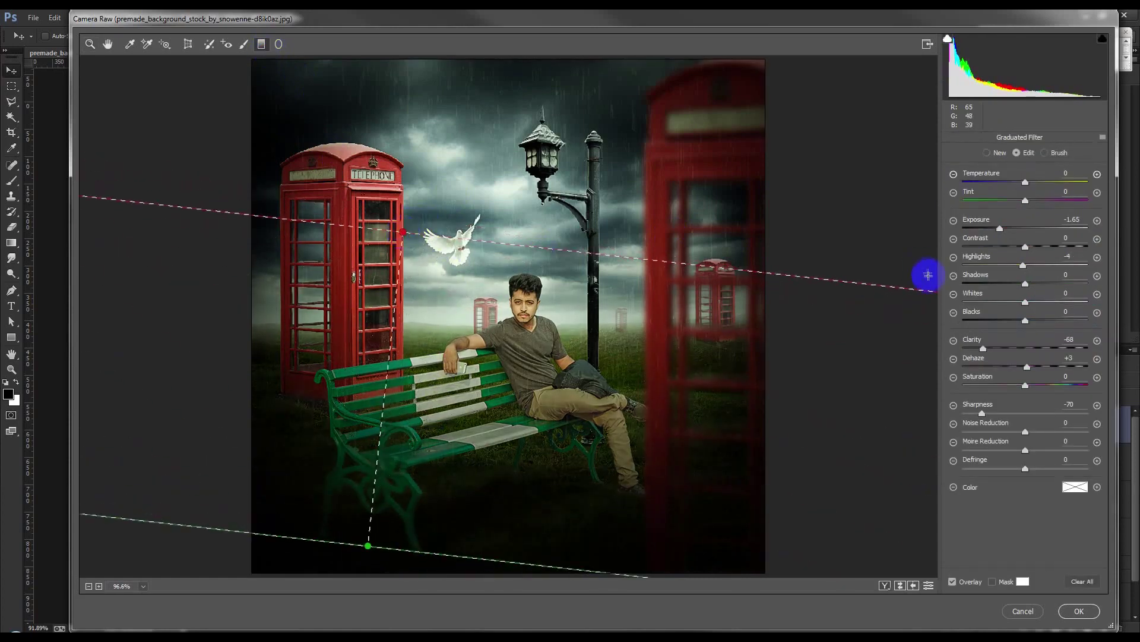
text(0)
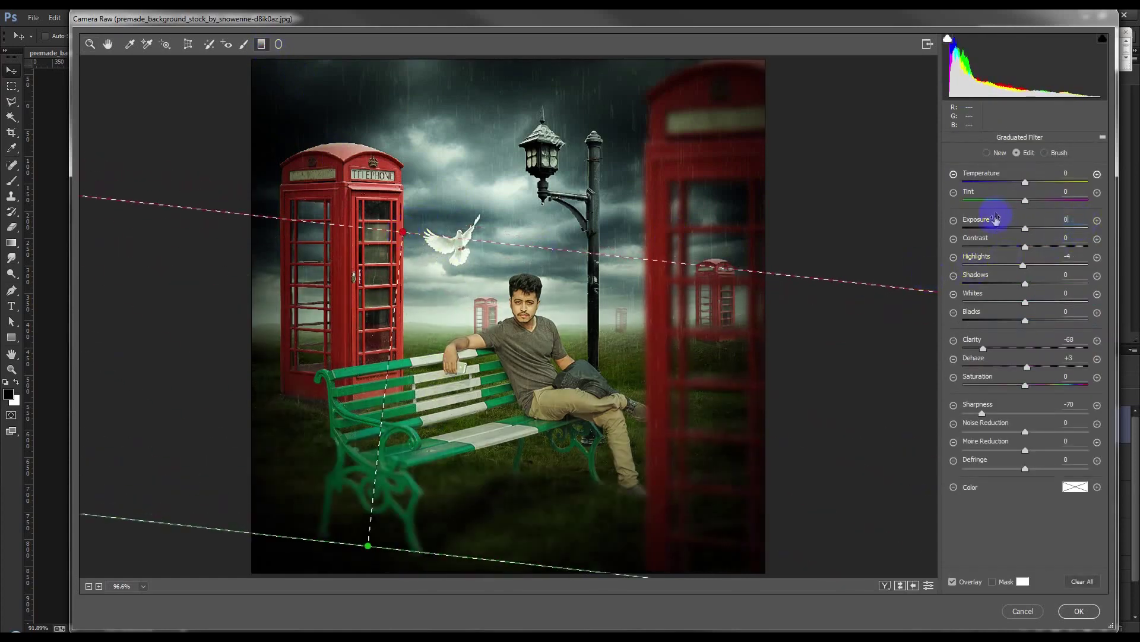
drag(1029, 232, 1020, 230)
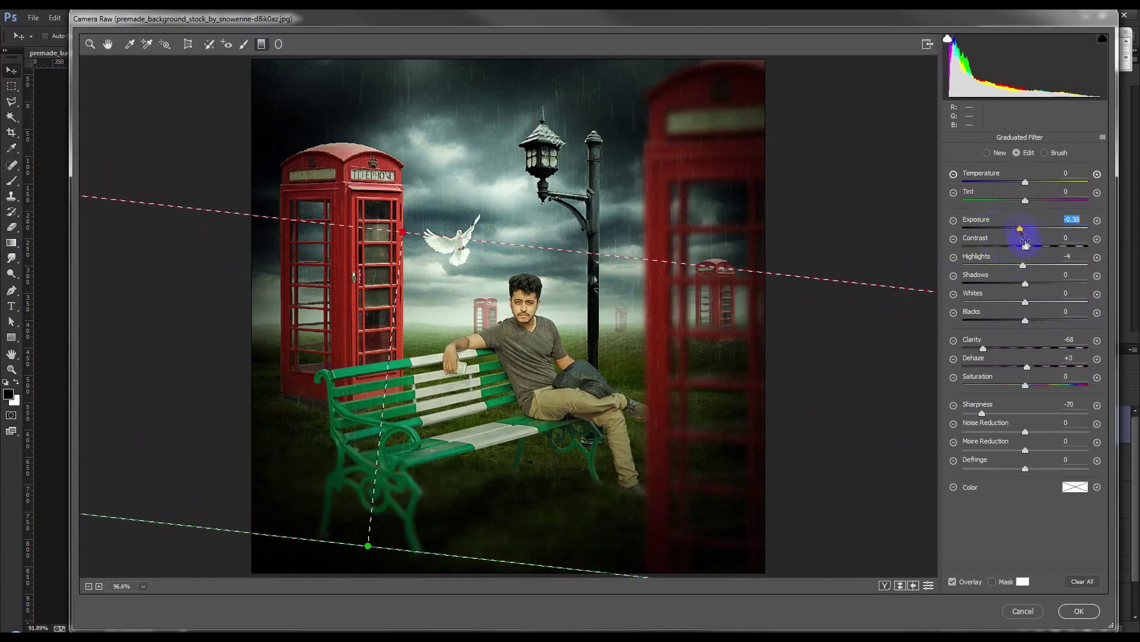
Step: Reset the graduated filter's Clarity and Dehaze to 0 and set its Sharpness to -32
click(1073, 340)
text(0)
click(1076, 359)
text(0)
click(1085, 402)
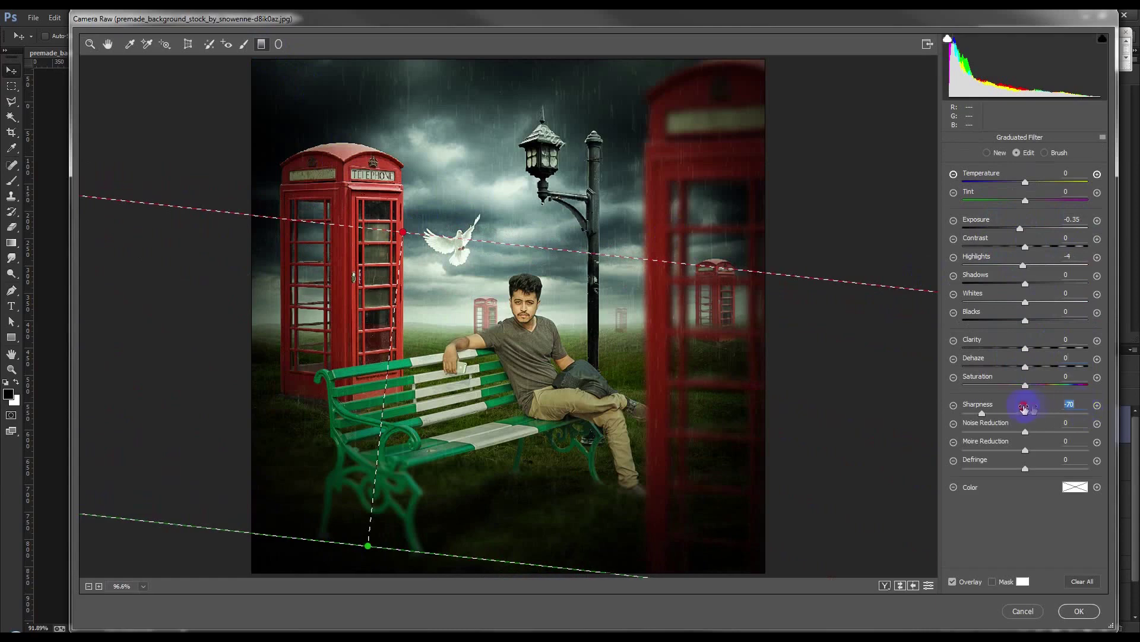
drag(1022, 417, 1005, 417)
Step: Shift the graduated filter up so its end lies above the pigeon, with Exposure at -0.65 and Whites at about -52
drag(408, 290, 458, 243)
drag(1020, 228, 1015, 230)
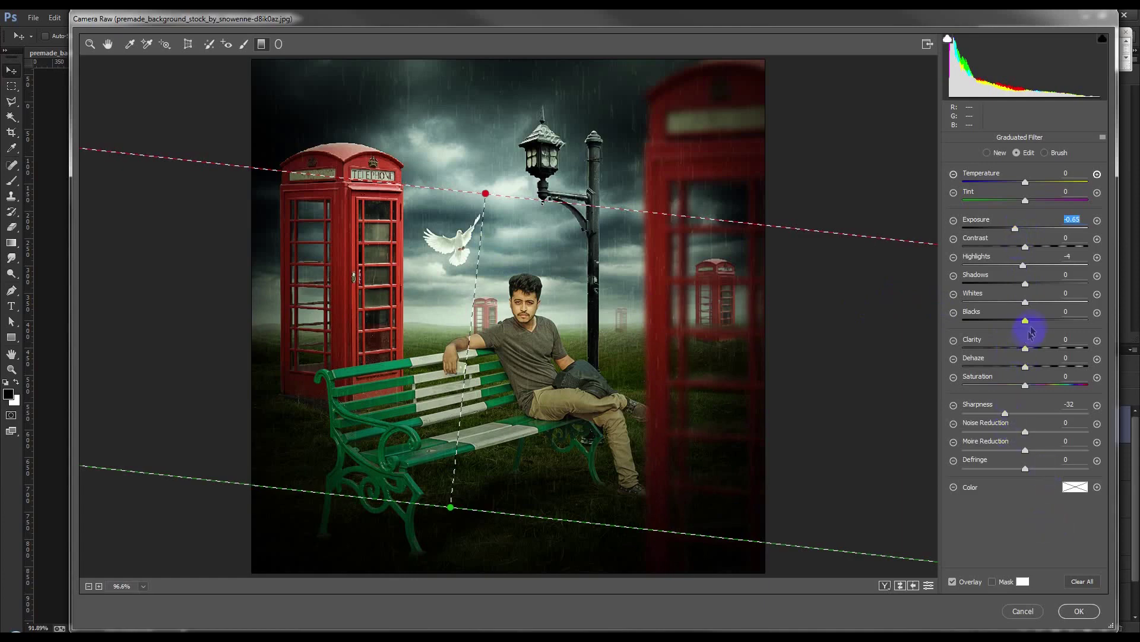
drag(1026, 307, 1006, 304)
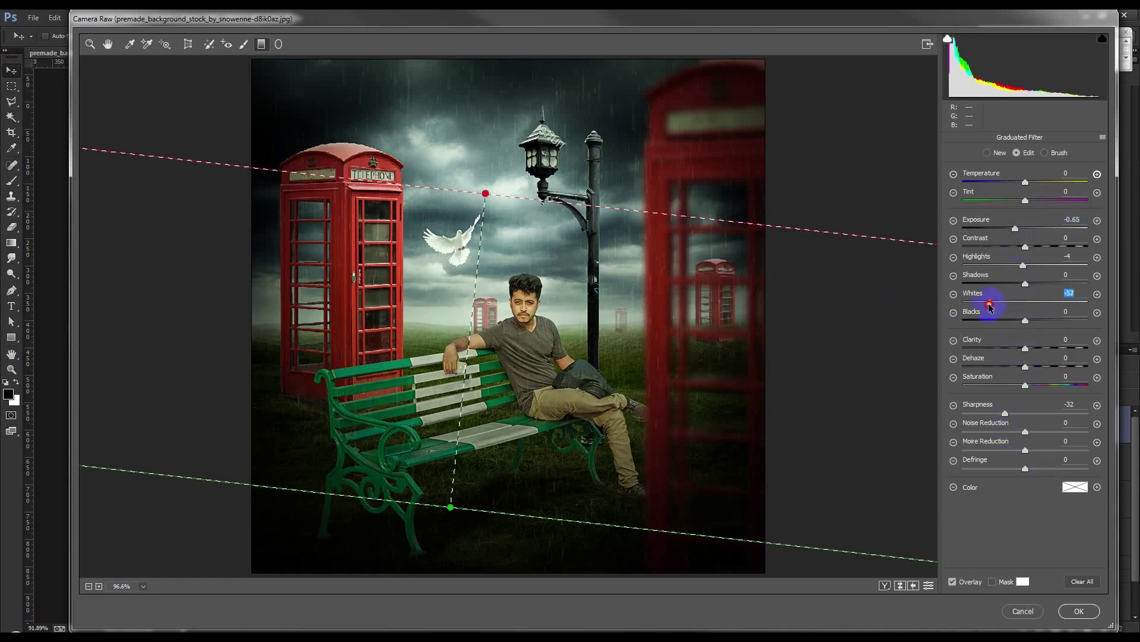
click(1079, 611)
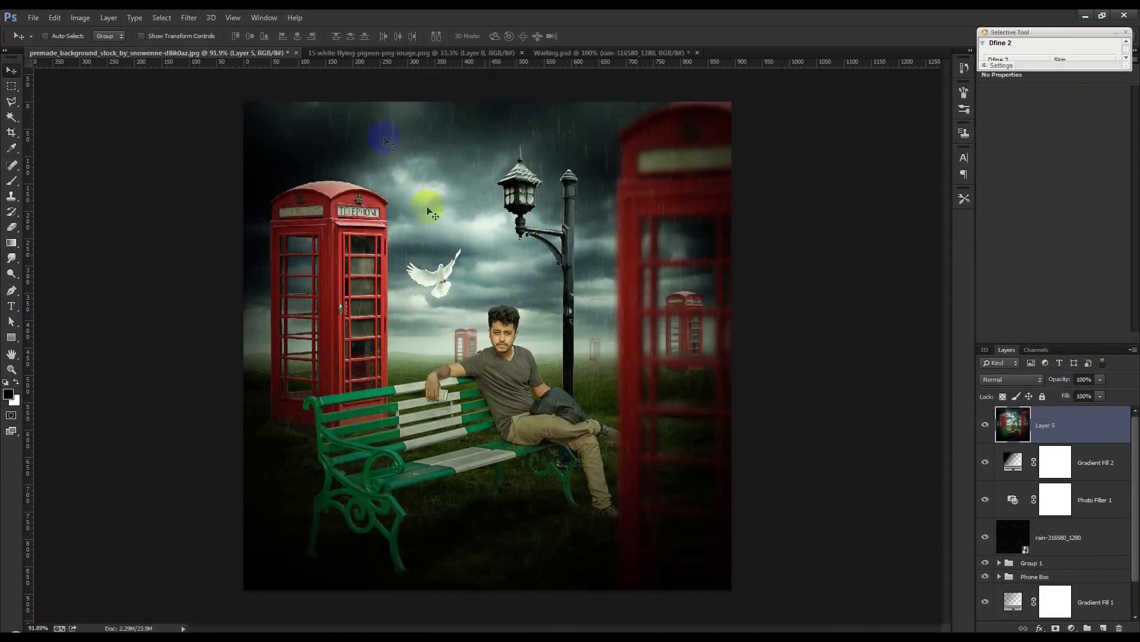
Step: Switch to Color Efex Pro 4 for Layer 5 and stack a Cross Processing filter with method L07 and a Dynamic Skin Softener filter
click(324, 62)
click(190, 18)
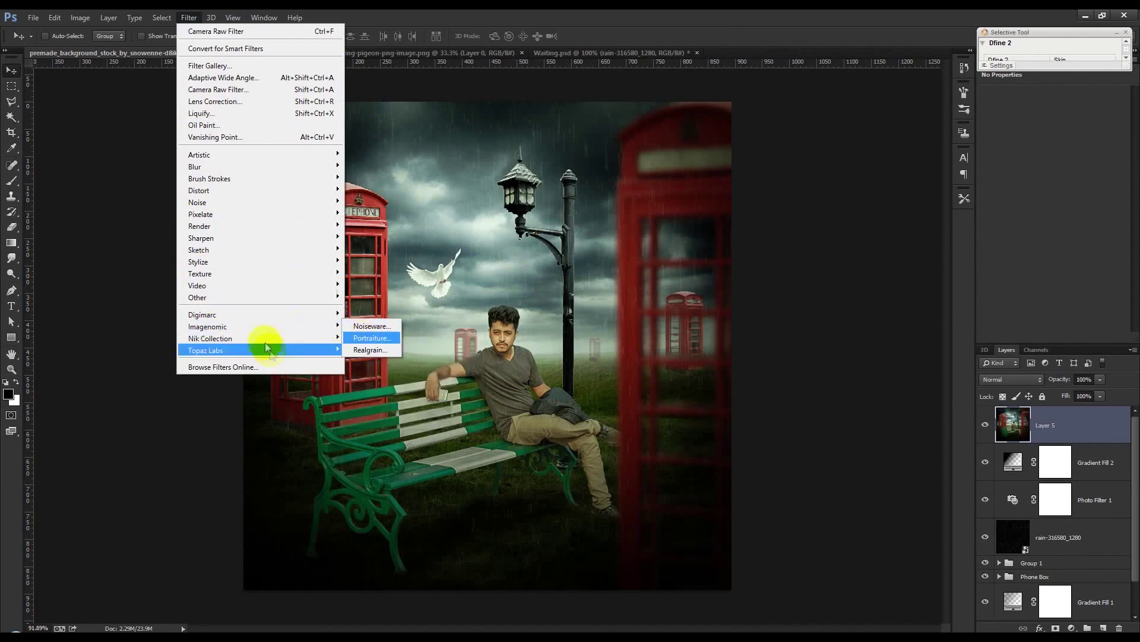
mouse_move(265, 341)
click(373, 350)
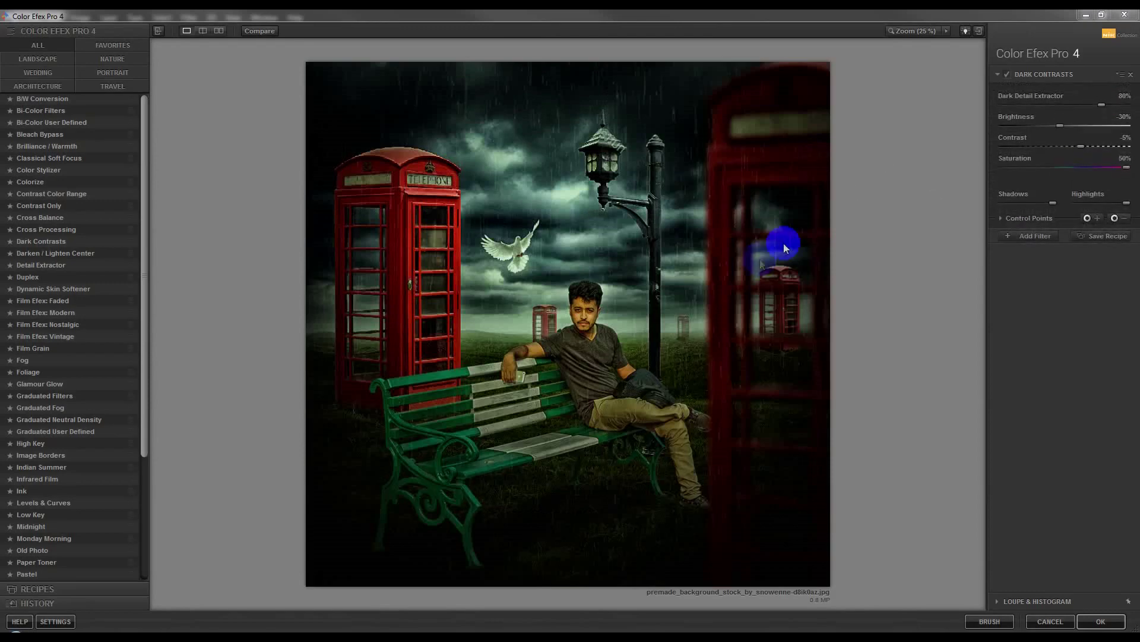
click(50, 230)
click(1074, 99)
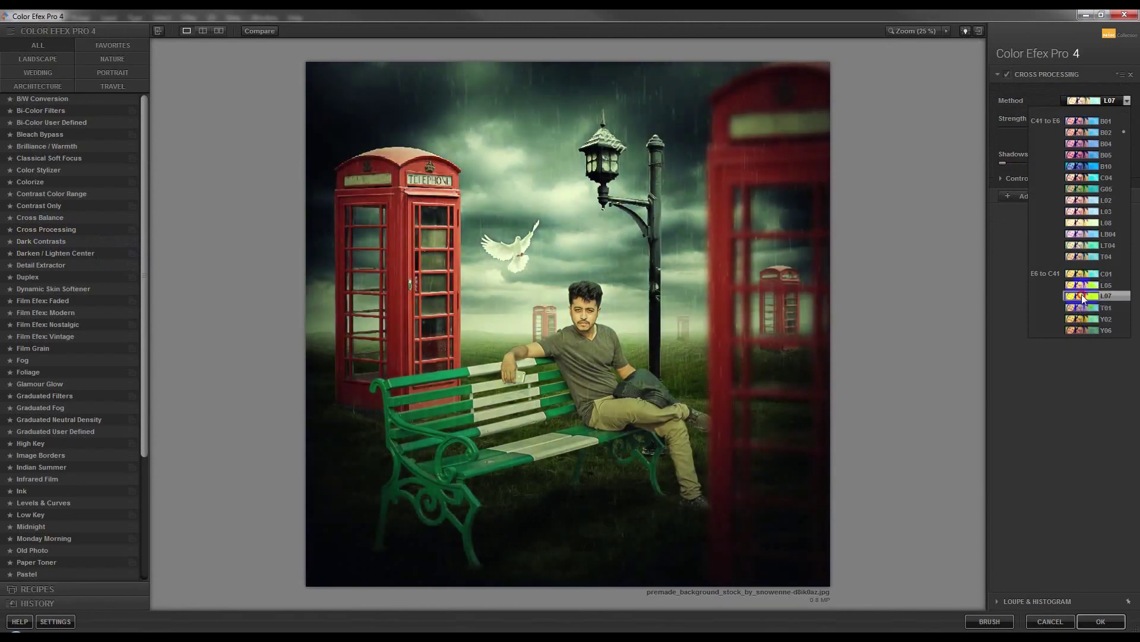
click(1082, 295)
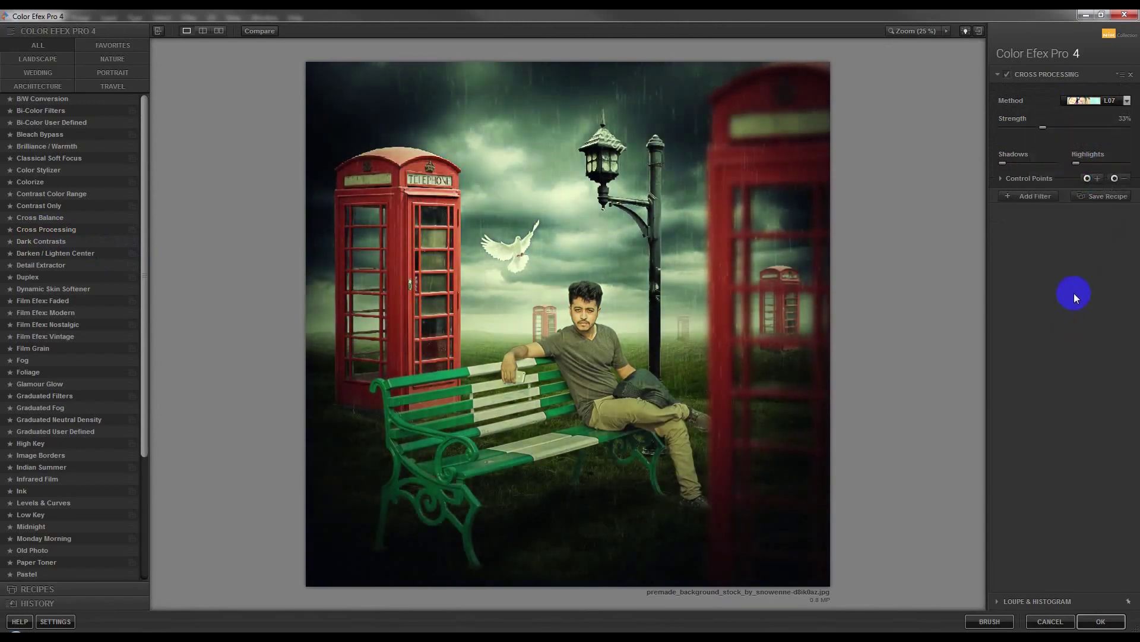
click(1037, 196)
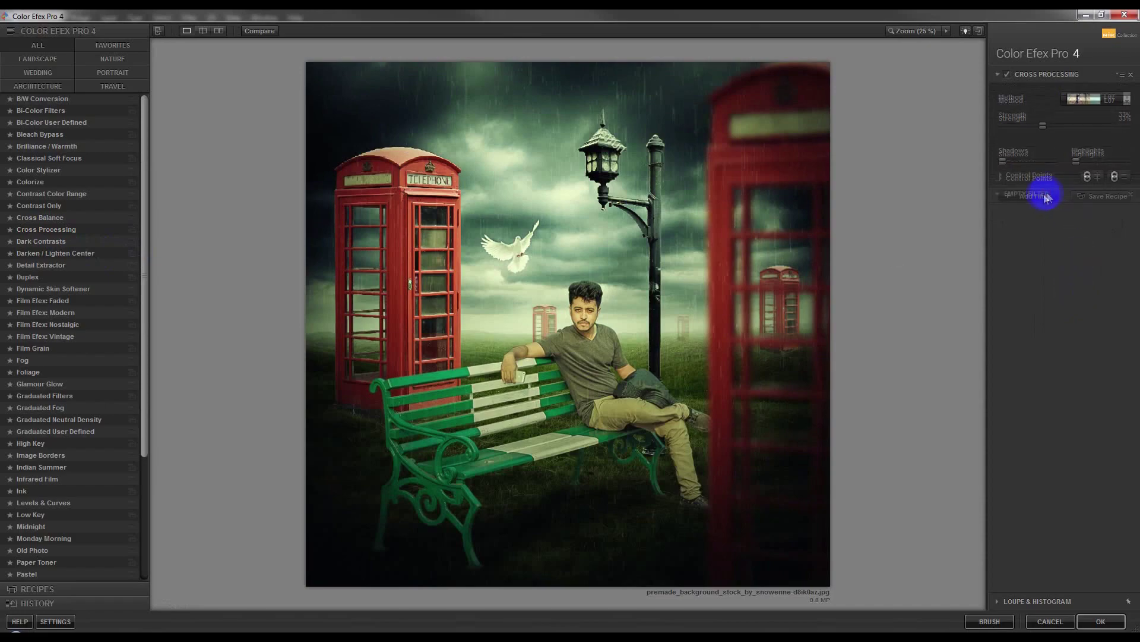
click(40, 289)
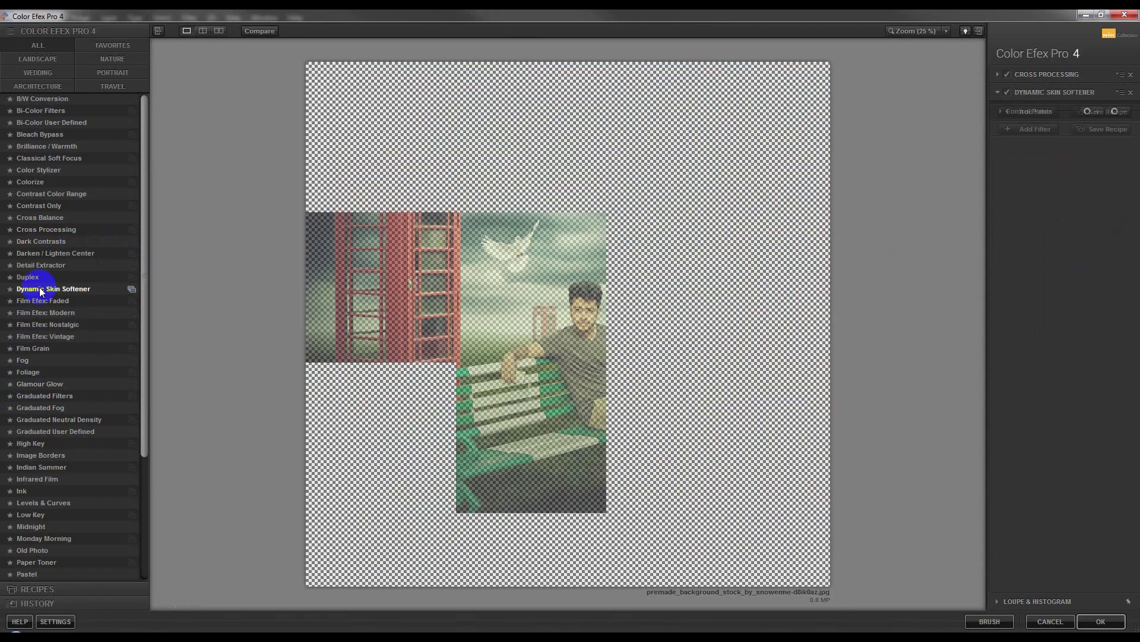
Step: Try a Darken / Lighten Center filter as a third effect, compare with it off and on, and remove it
click(1034, 240)
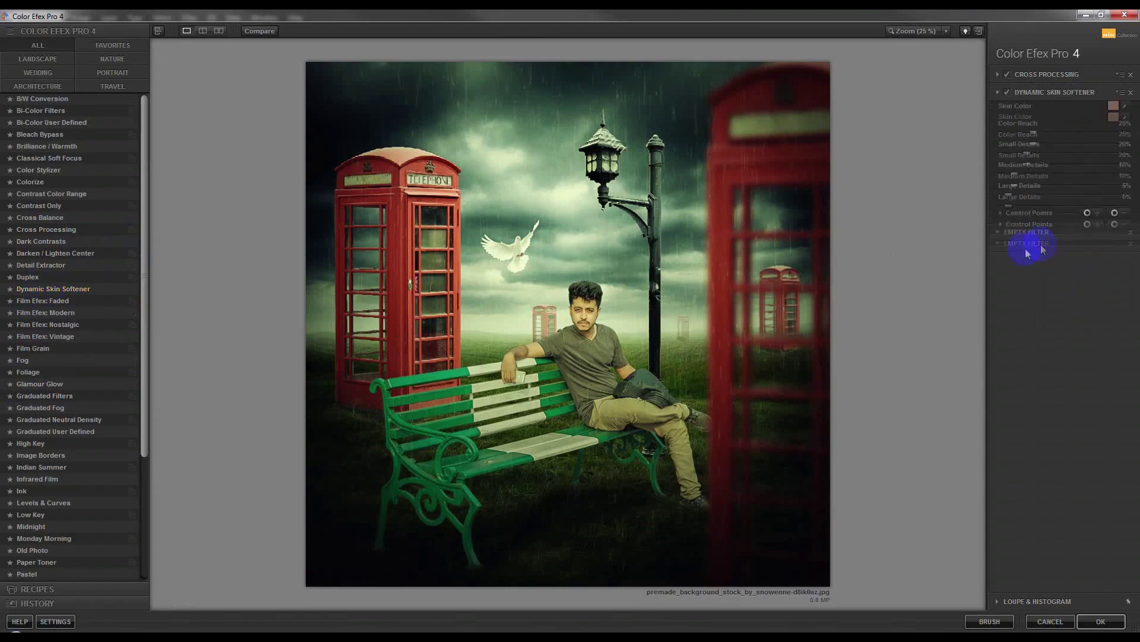
click(52, 254)
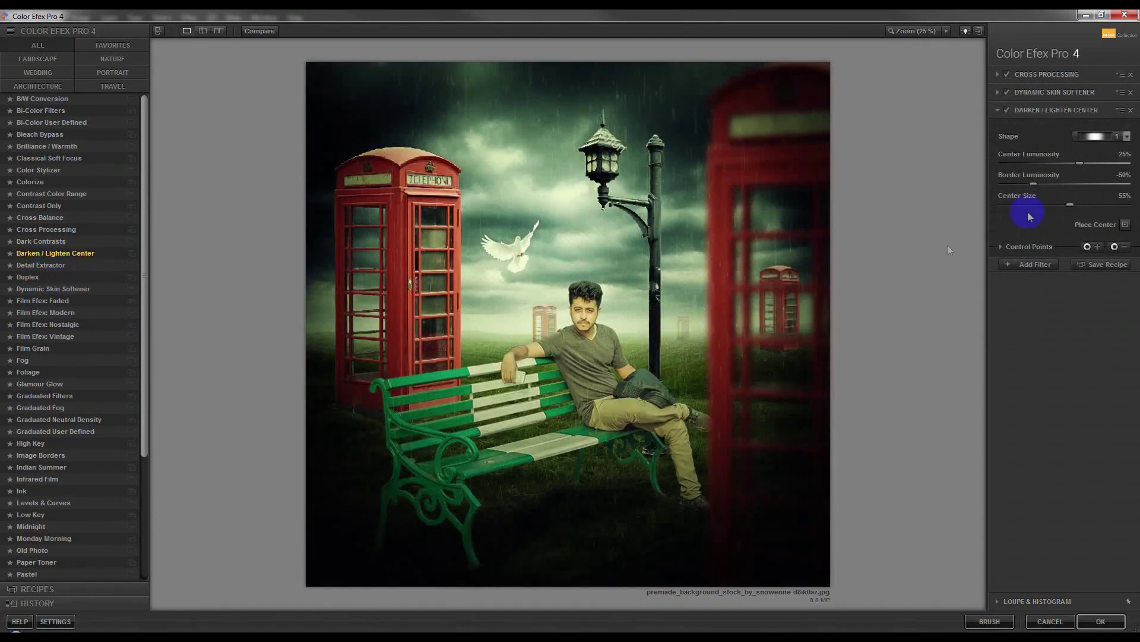
click(1008, 109)
click(1008, 110)
click(1008, 109)
click(1130, 110)
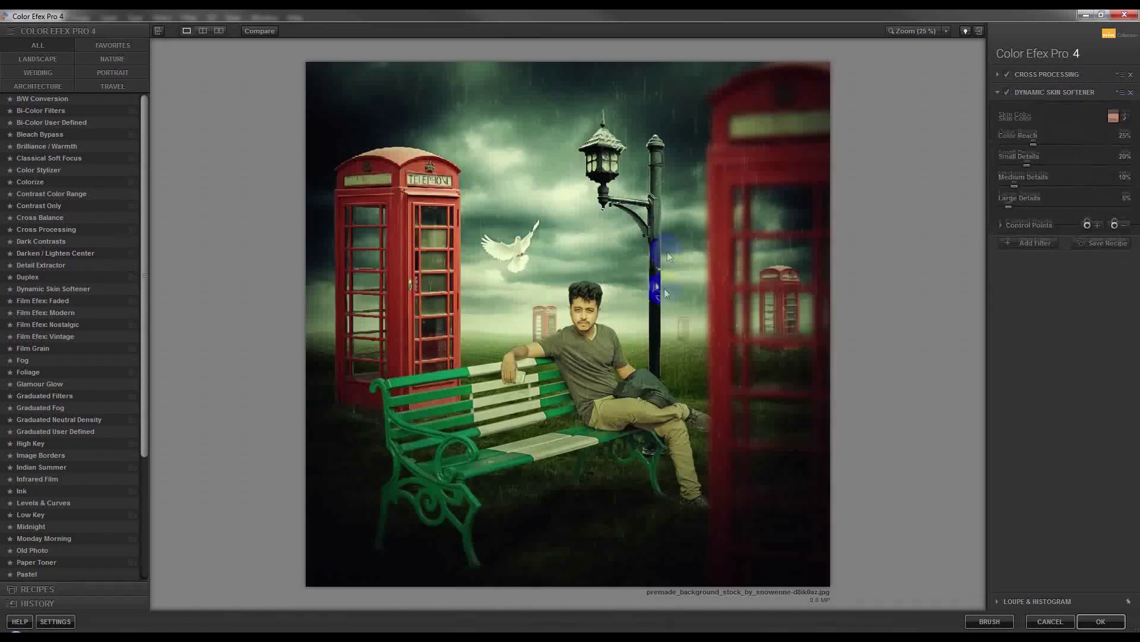
Step: Apply the filter stack to the image, hide Layer 5 and set the Color Efex Pro 4 layer's opacity to 62%
click(1100, 620)
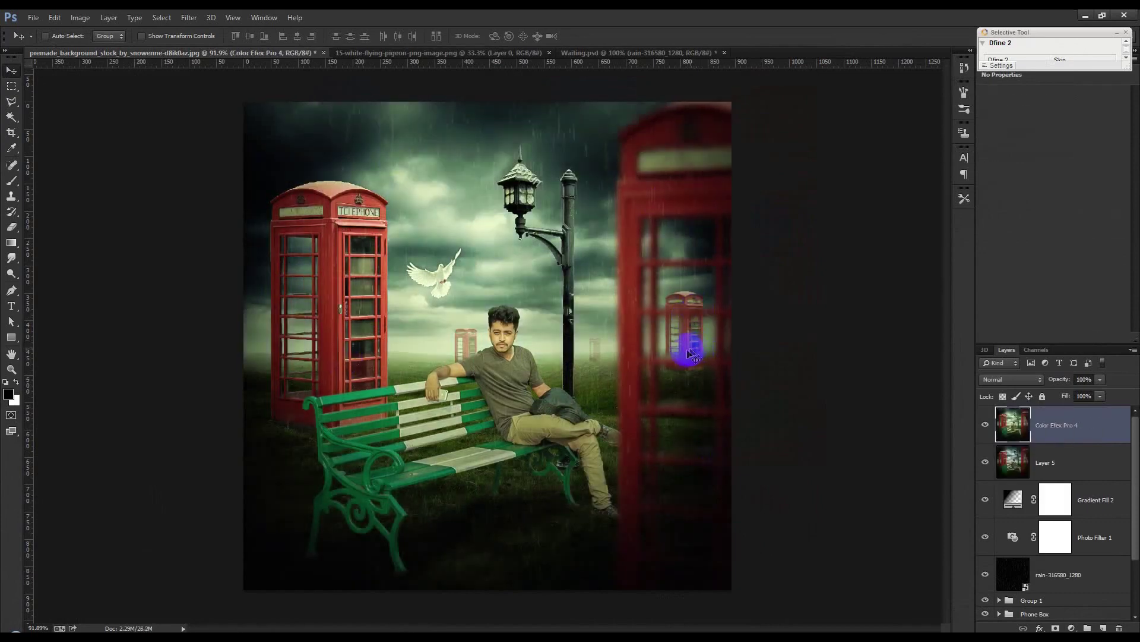
click(985, 463)
drag(1050, 379, 1043, 382)
click(661, 383)
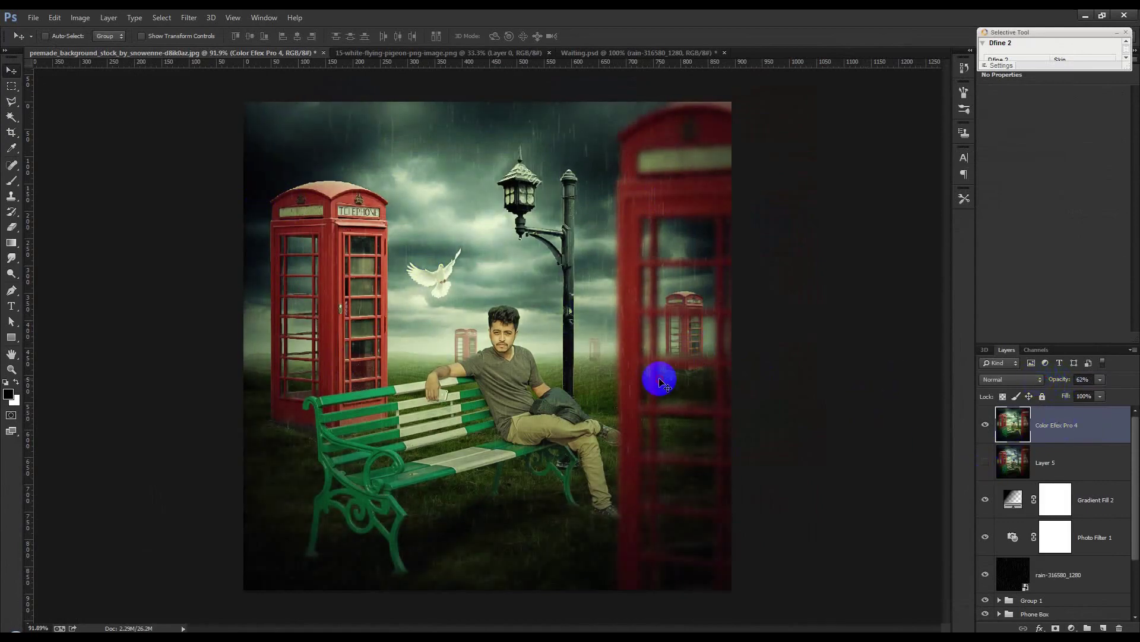